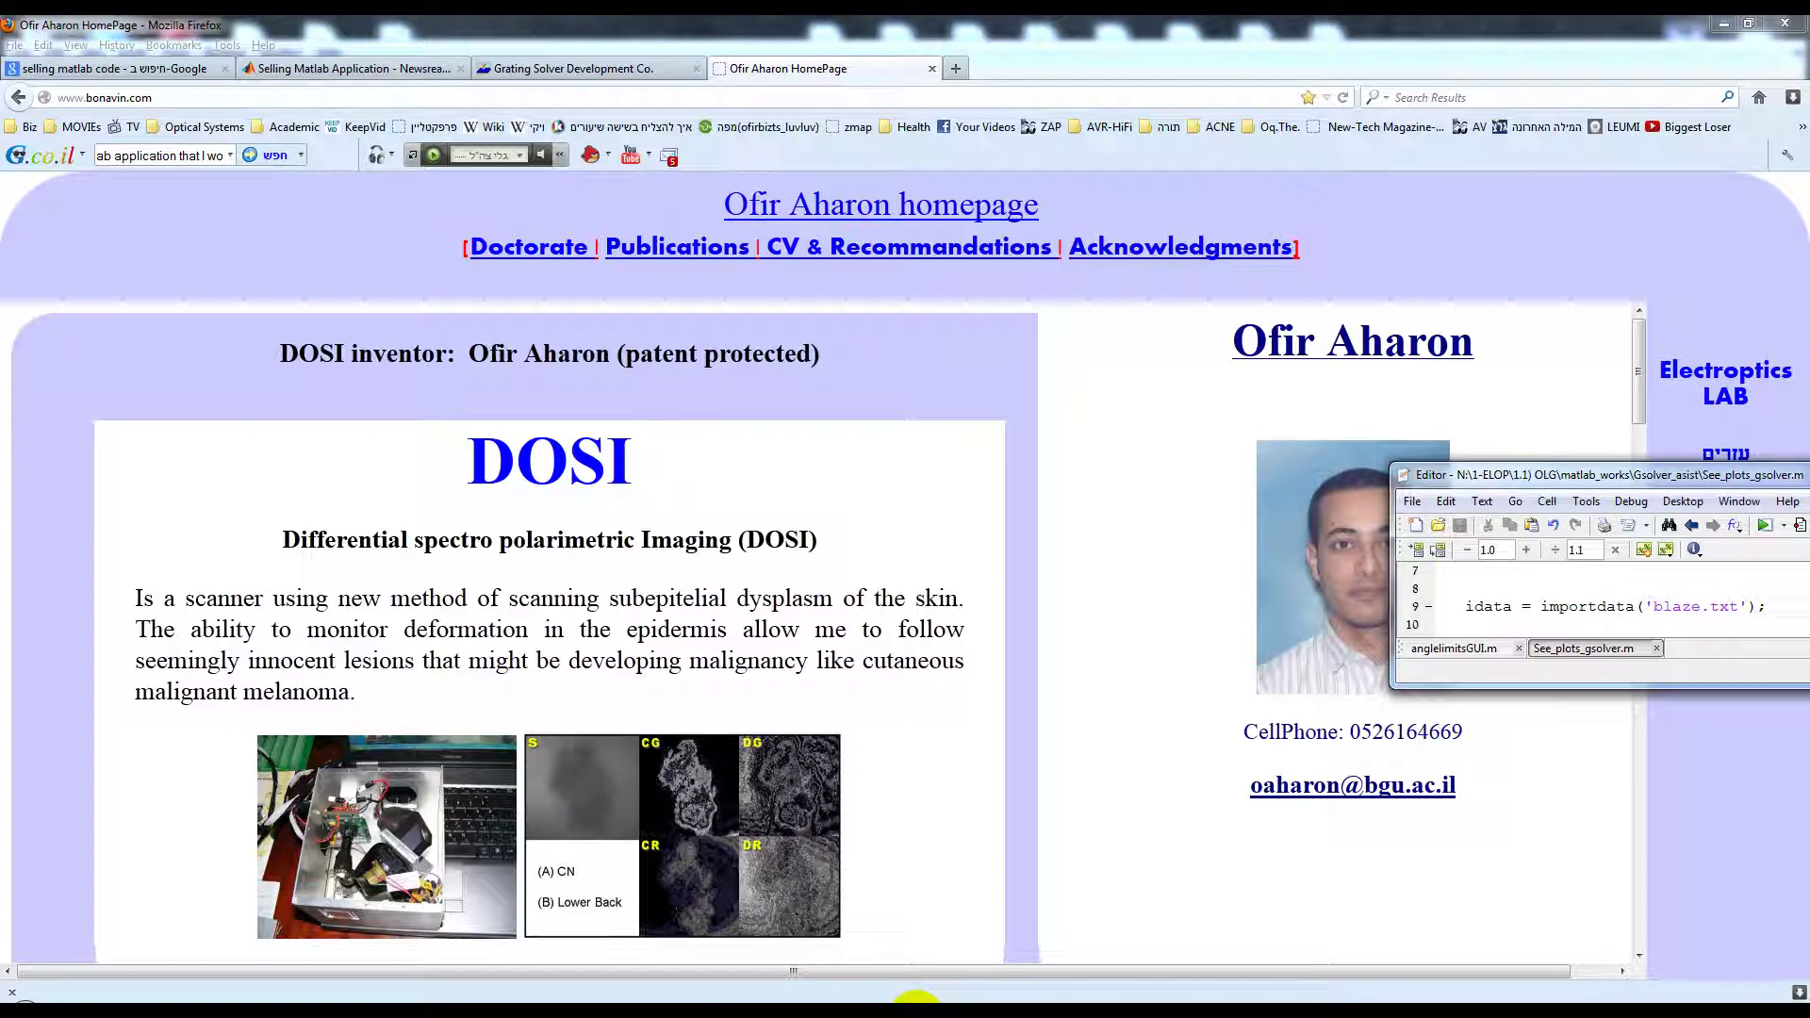
Bring Firefox forward and switch to the Grating Solver Development Co. page at gsolver.com
{"action": "left_click", "coordinate": [1122, 515]}
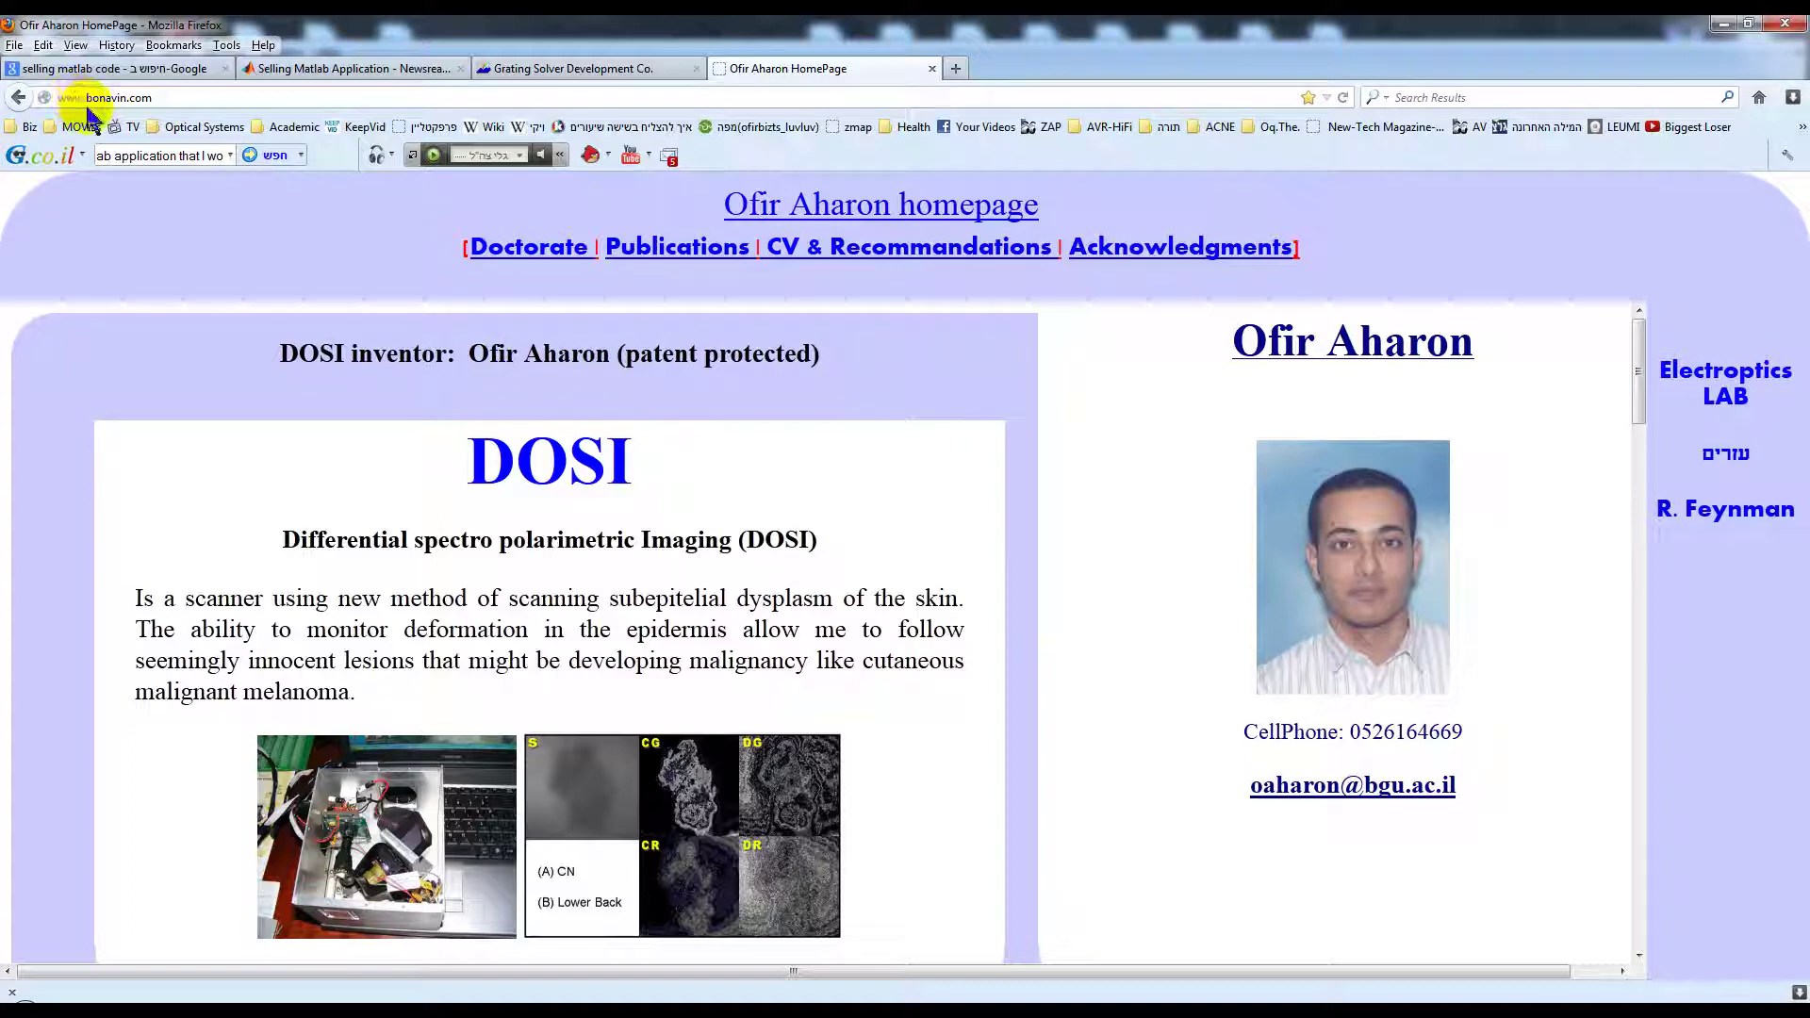
{"action": "left_click", "coordinate": [174, 97]}
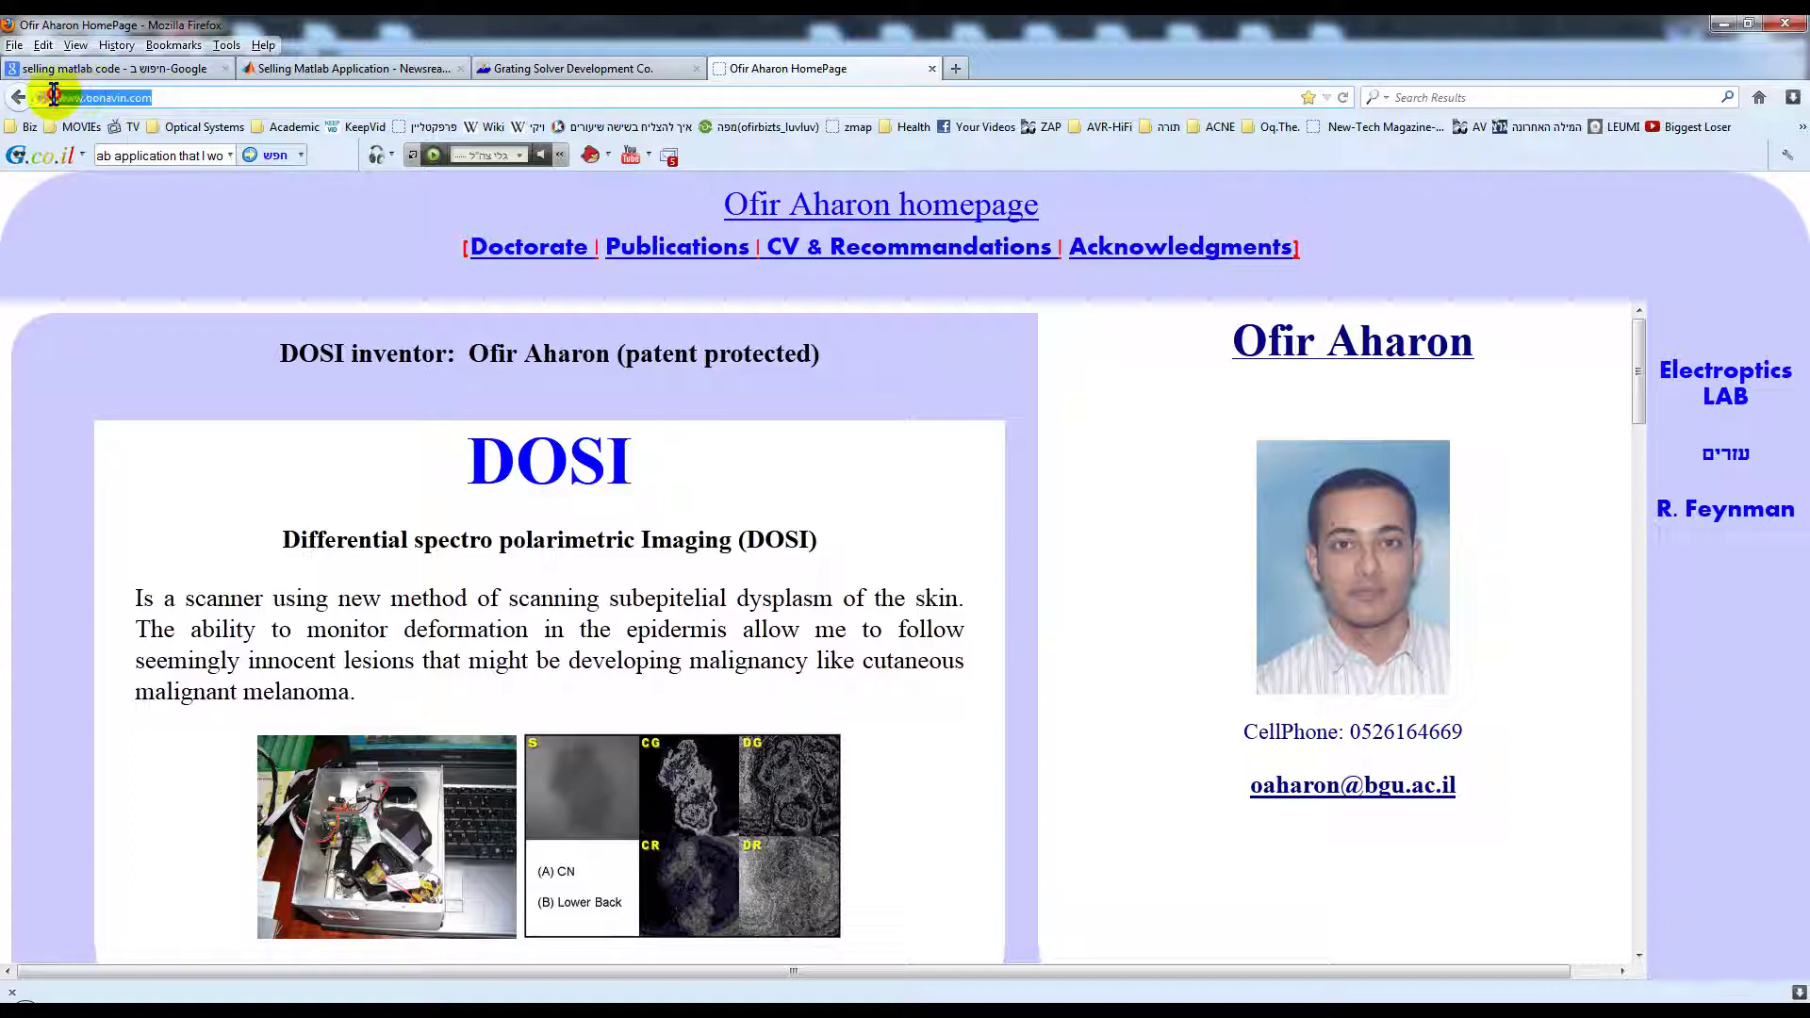
{"action": "left_click", "coordinate": [566, 70]}
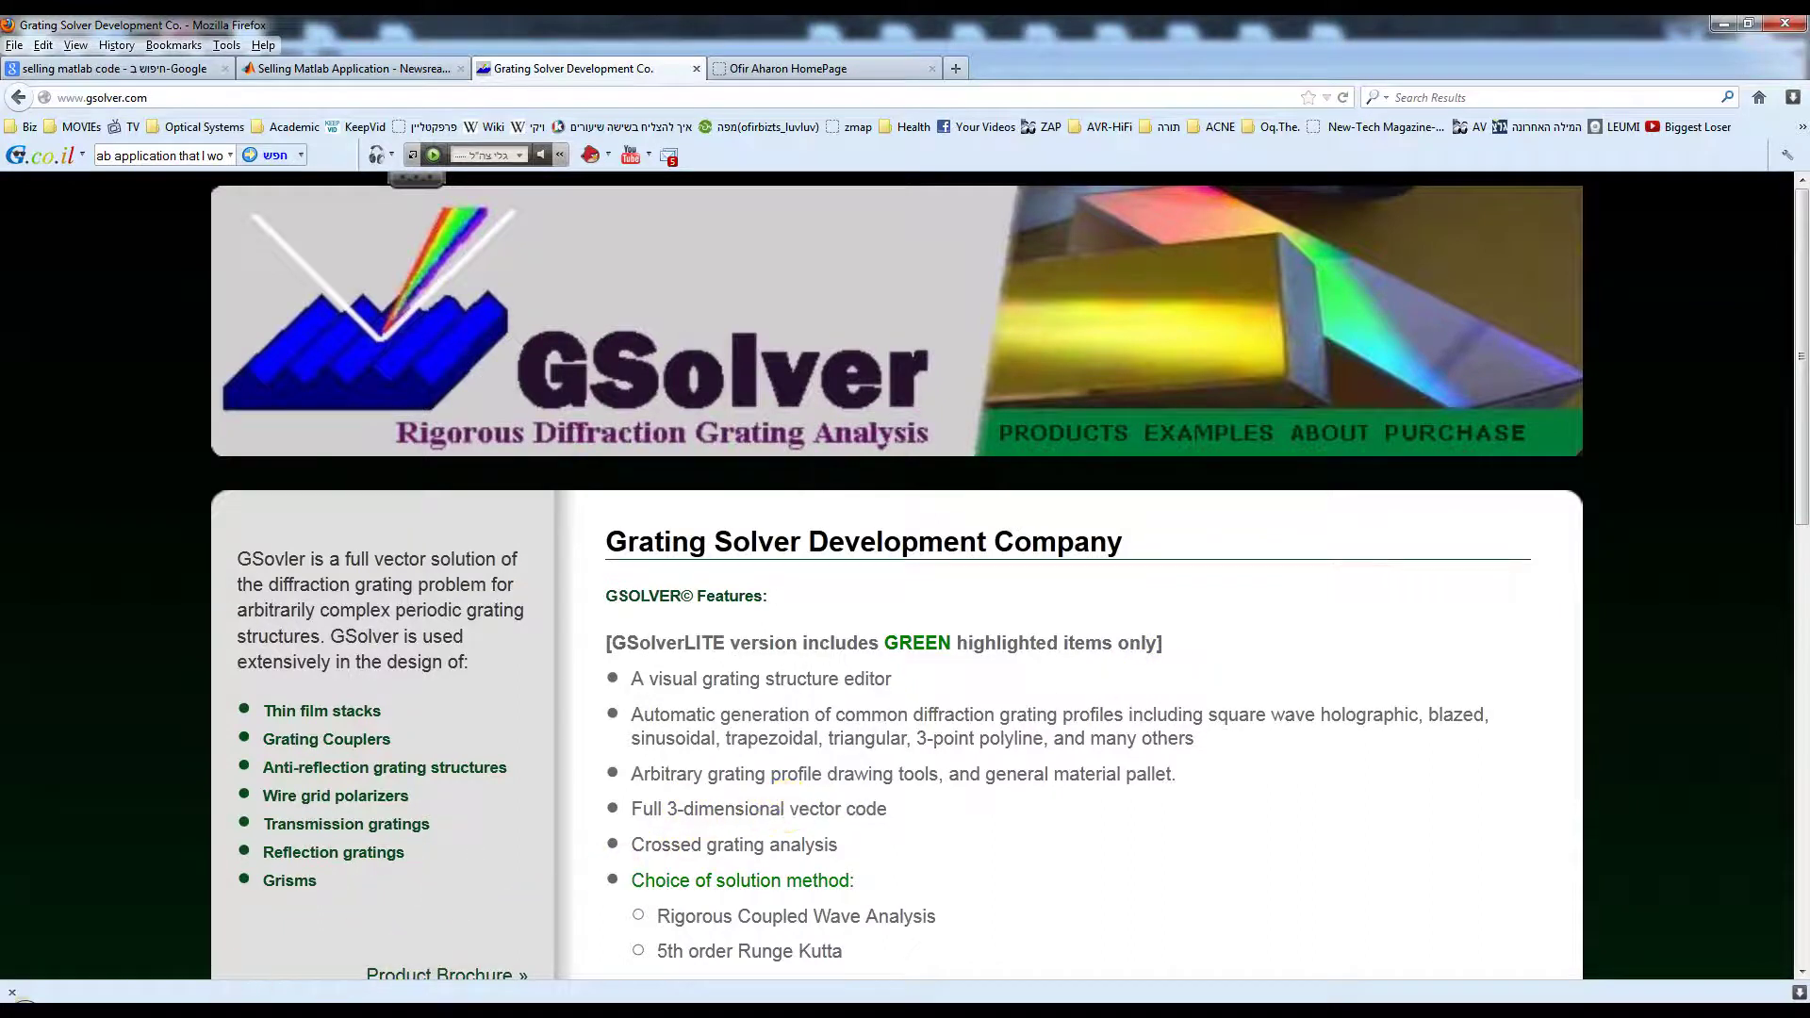
Open the Windows Start menu to list installed programs, including GSolverV52.exe
{"action": "left_click", "coordinate": [29, 990]}
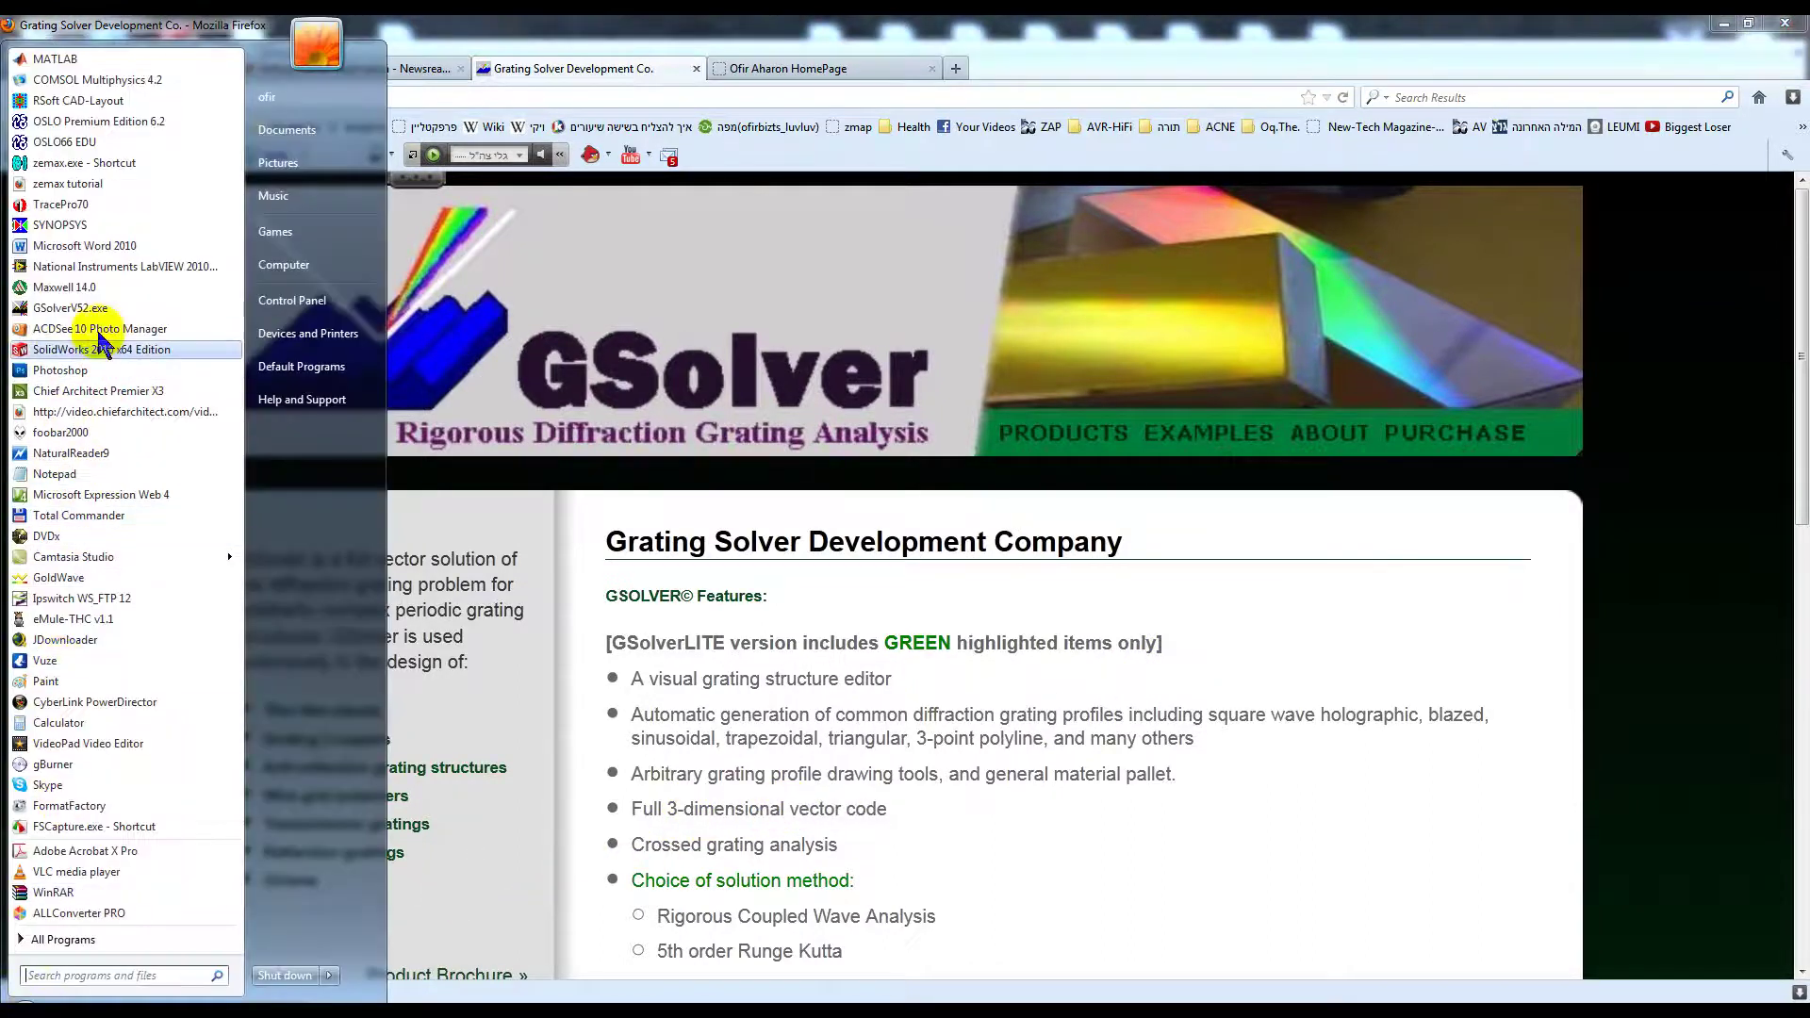
Launch GSolverV52.exe, then enlarge its window and centre it on screen
{"action": "left_click", "coordinate": [72, 309]}
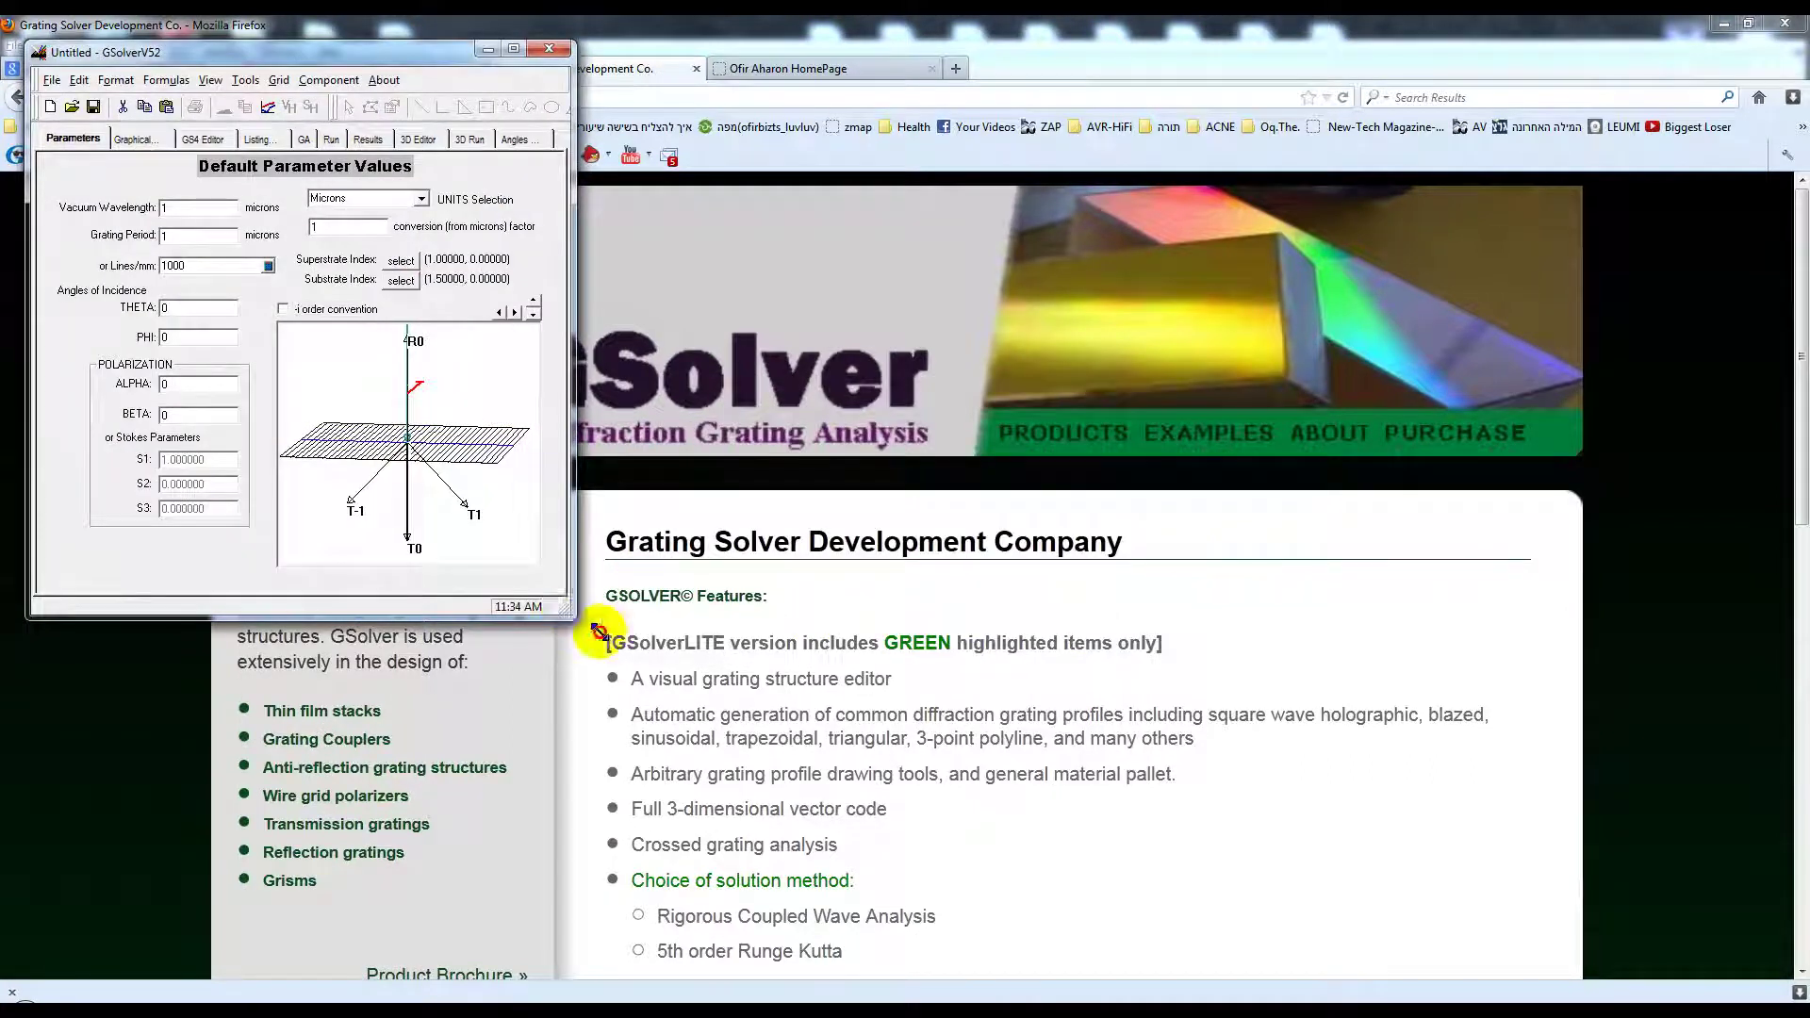
{"action": "left_click_drag", "start_coordinate": [598, 626], "coordinate": [947, 794]}
{"action": "left_click_drag", "start_coordinate": [484, 56], "coordinate": [1218, 229]}
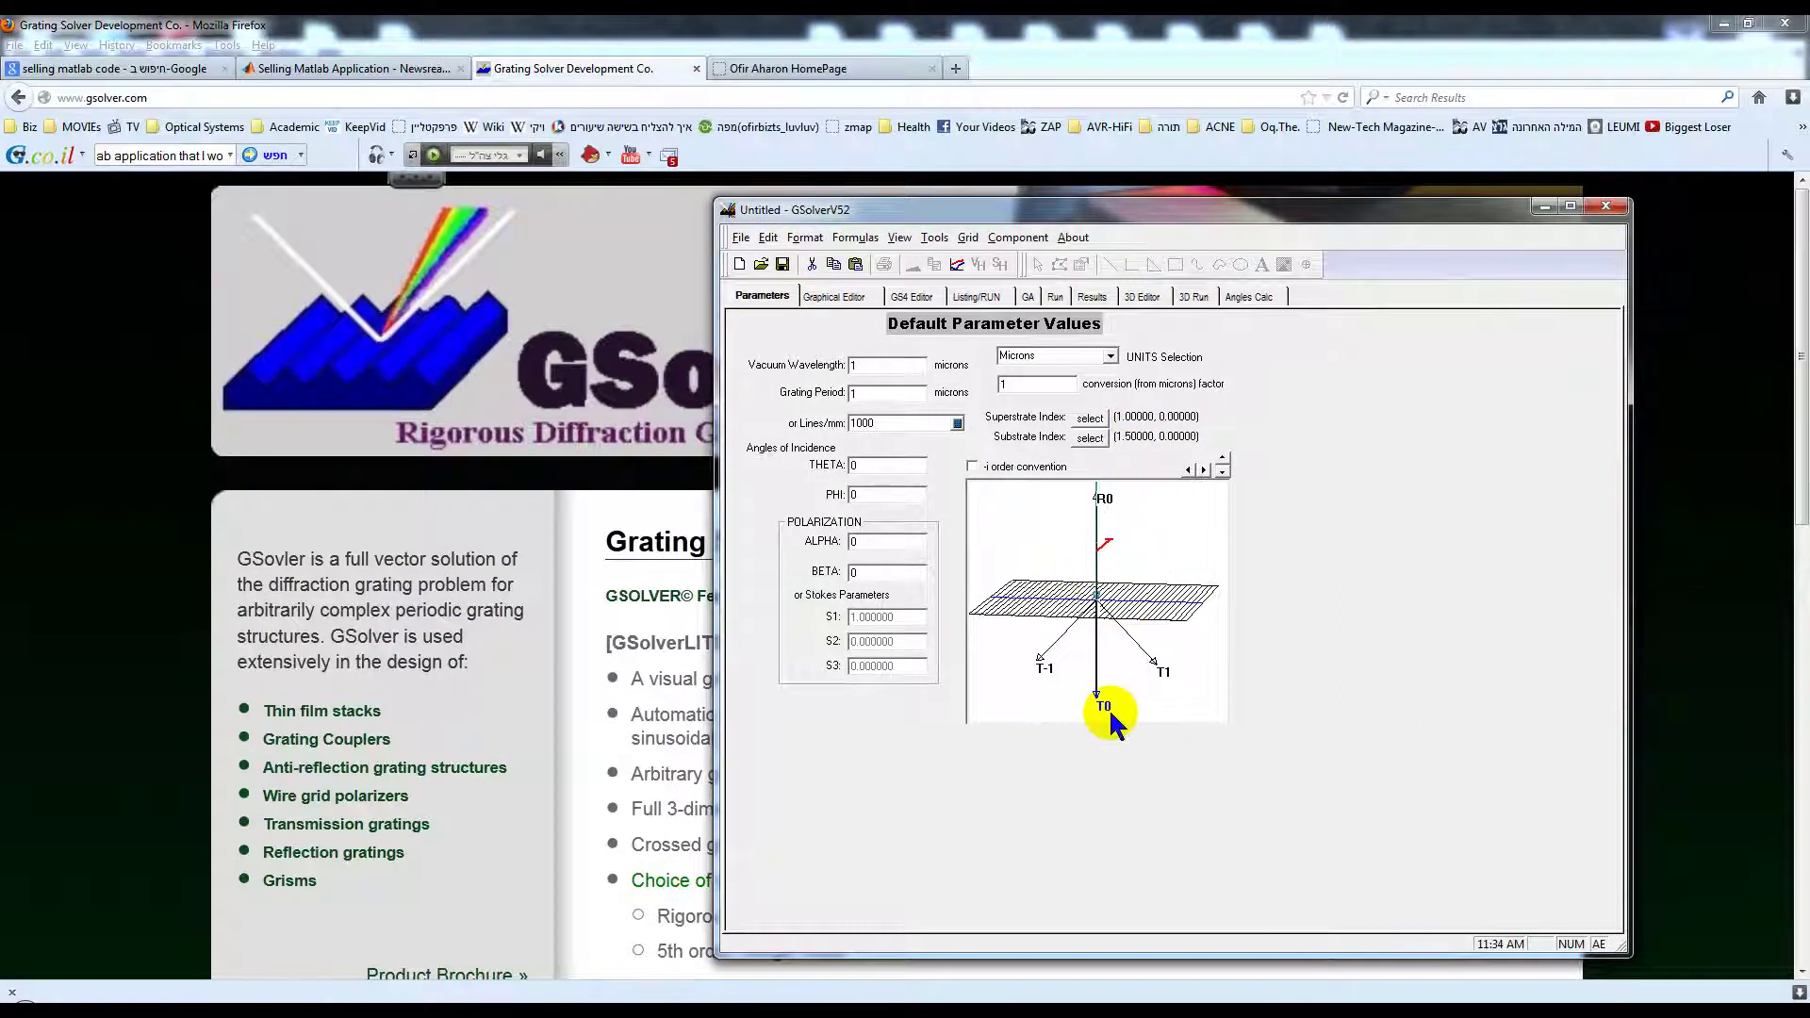
Look over the Results and Run pages, restore default parameters, and close GSolver without saving
{"action": "left_click", "coordinate": [1092, 297]}
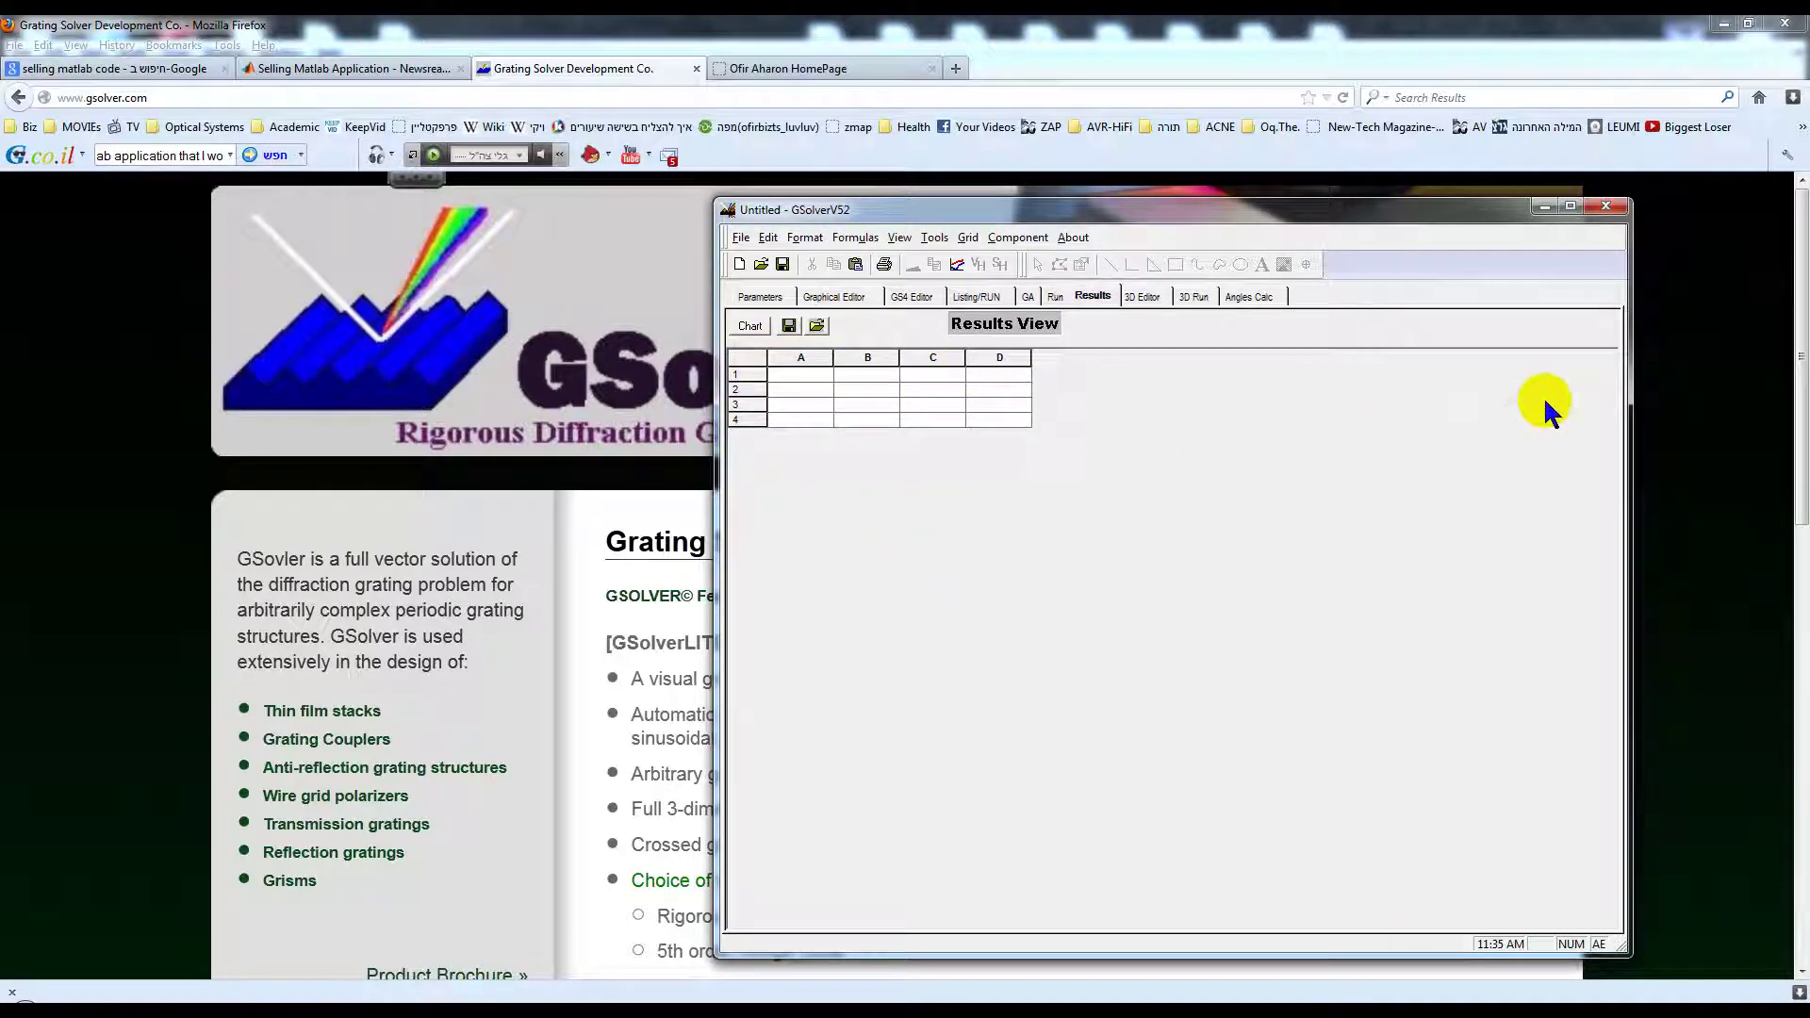
{"action": "left_click", "coordinate": [1054, 297]}
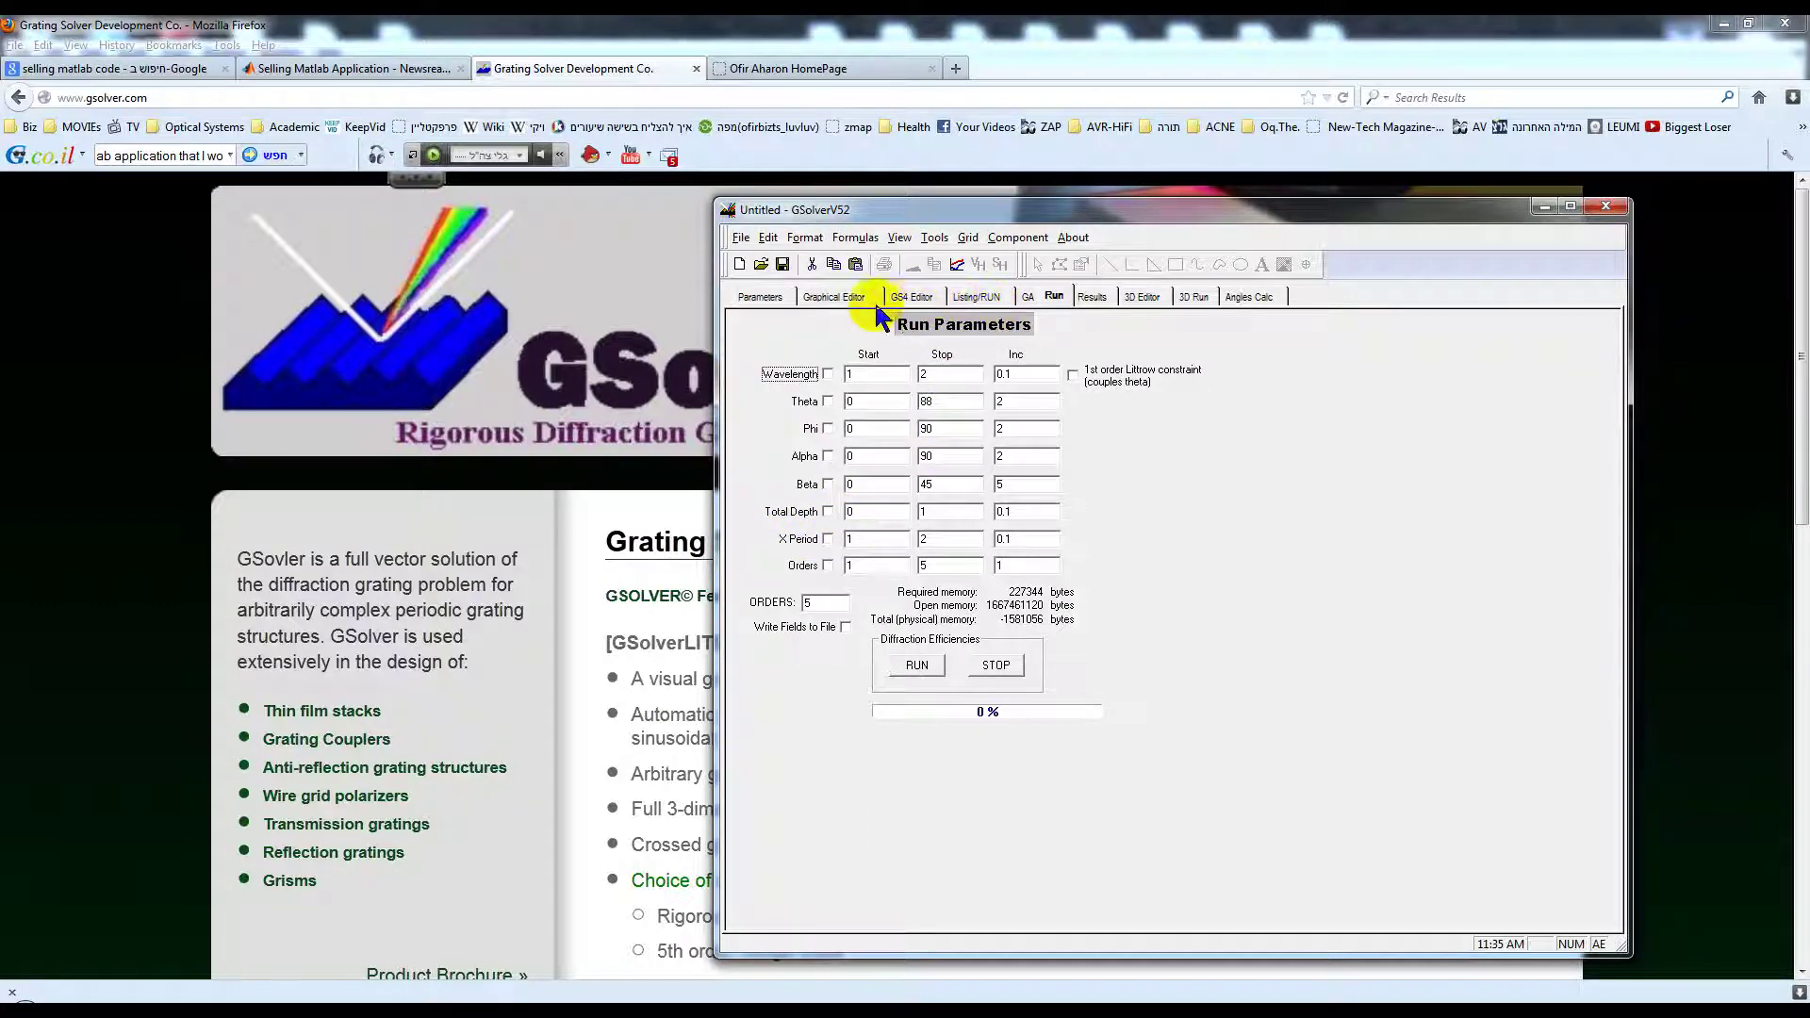
{"action": "left_click", "coordinate": [761, 298]}
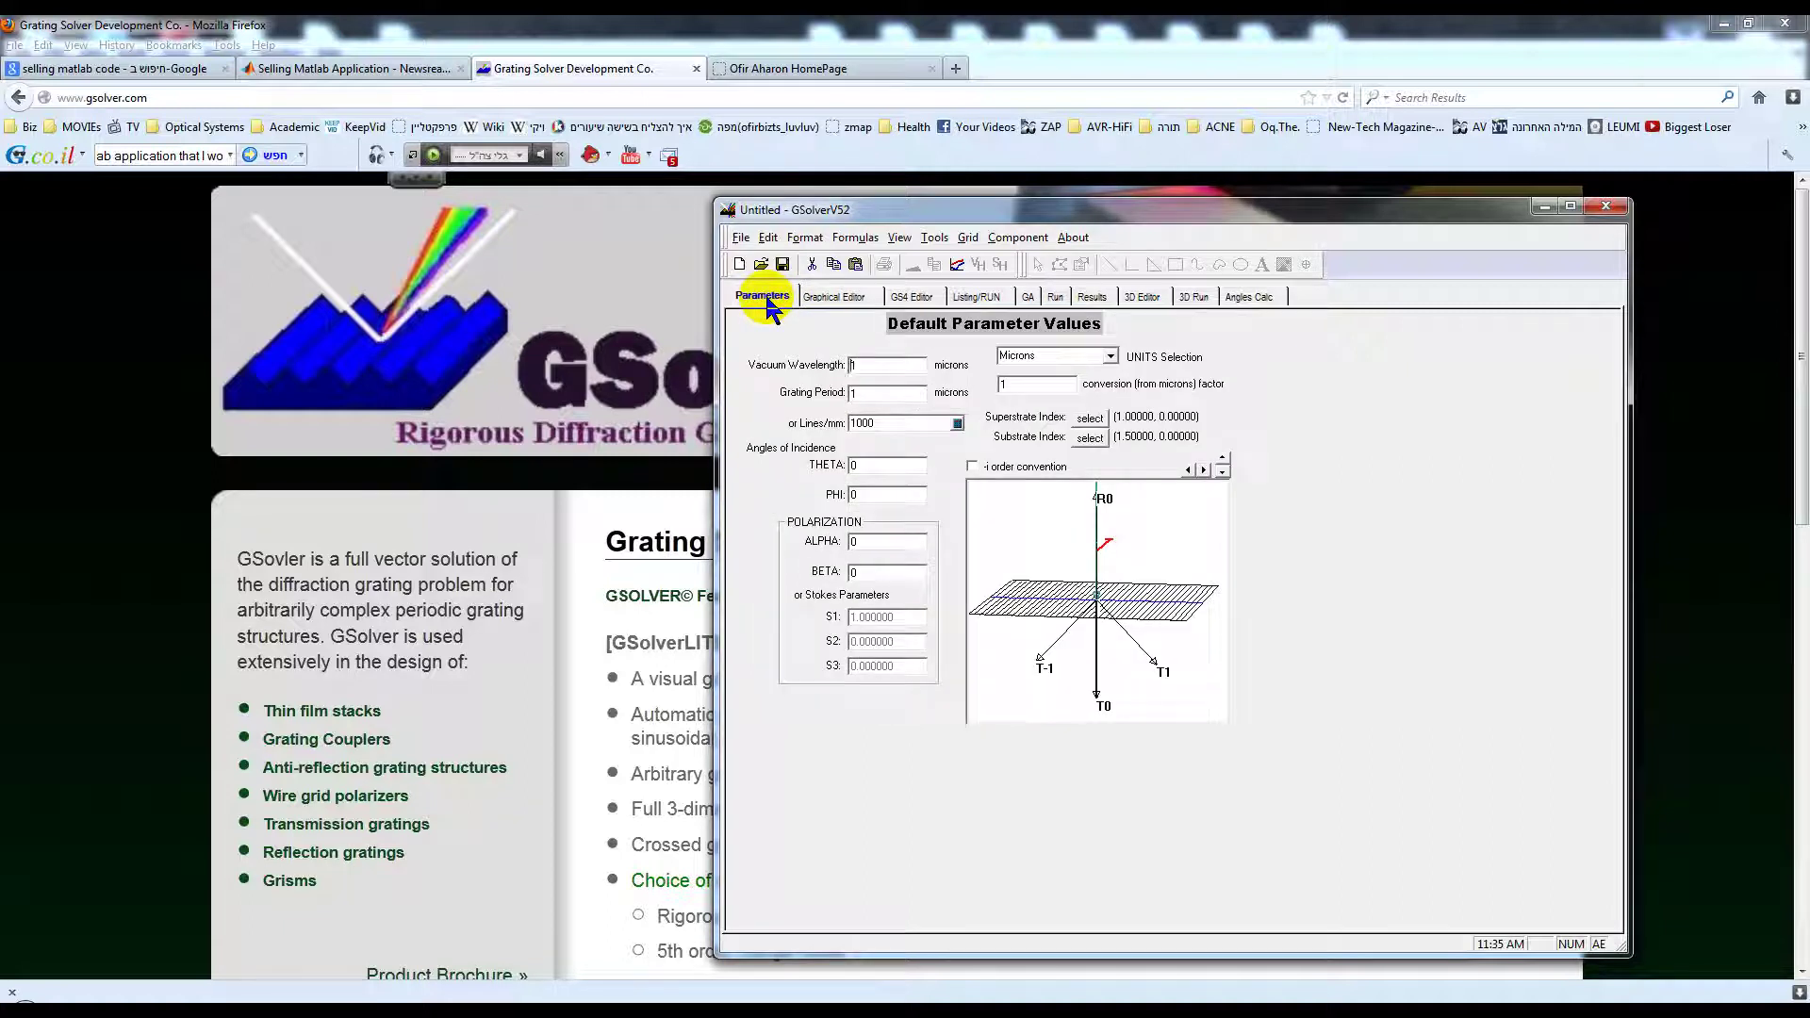
{"action": "left_click", "coordinate": [1607, 208]}
{"action": "left_click", "coordinate": [1195, 631]}
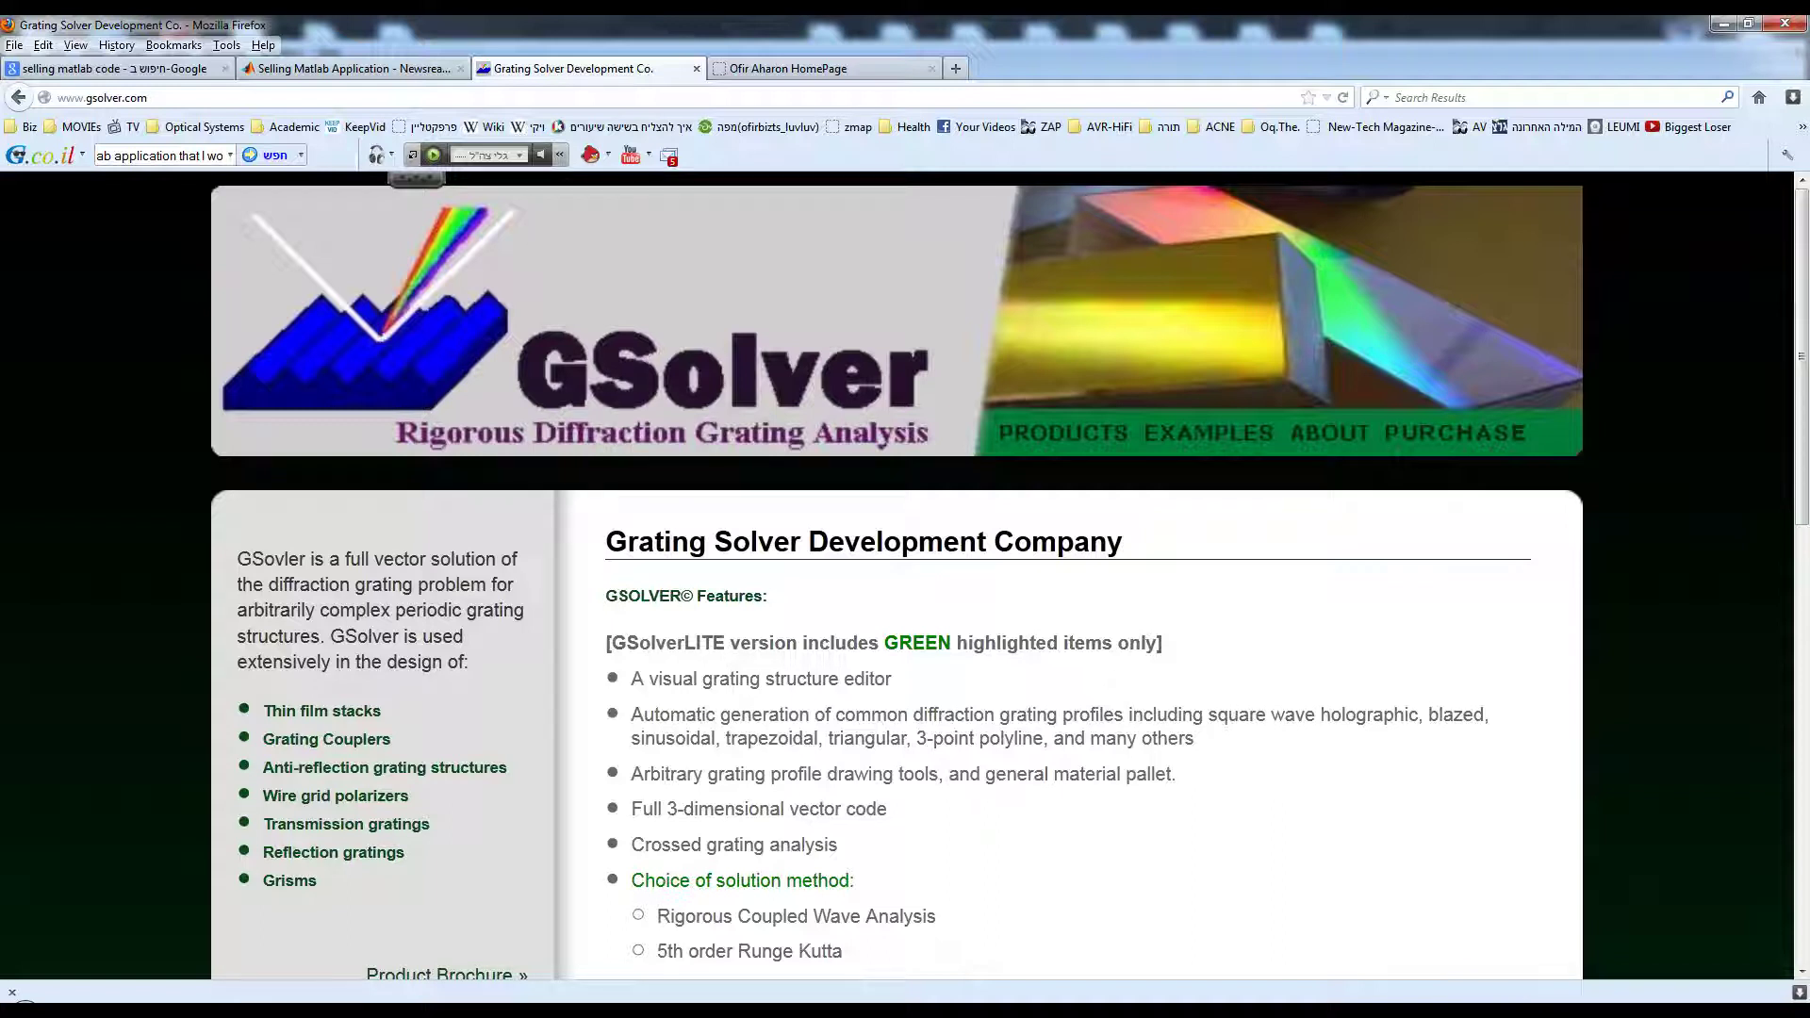
Run See_plots_gsolver.m from the MATLAB Editor to open the Figure 1 plotting GUI
{"action": "key", "text": "alt+Tab"}
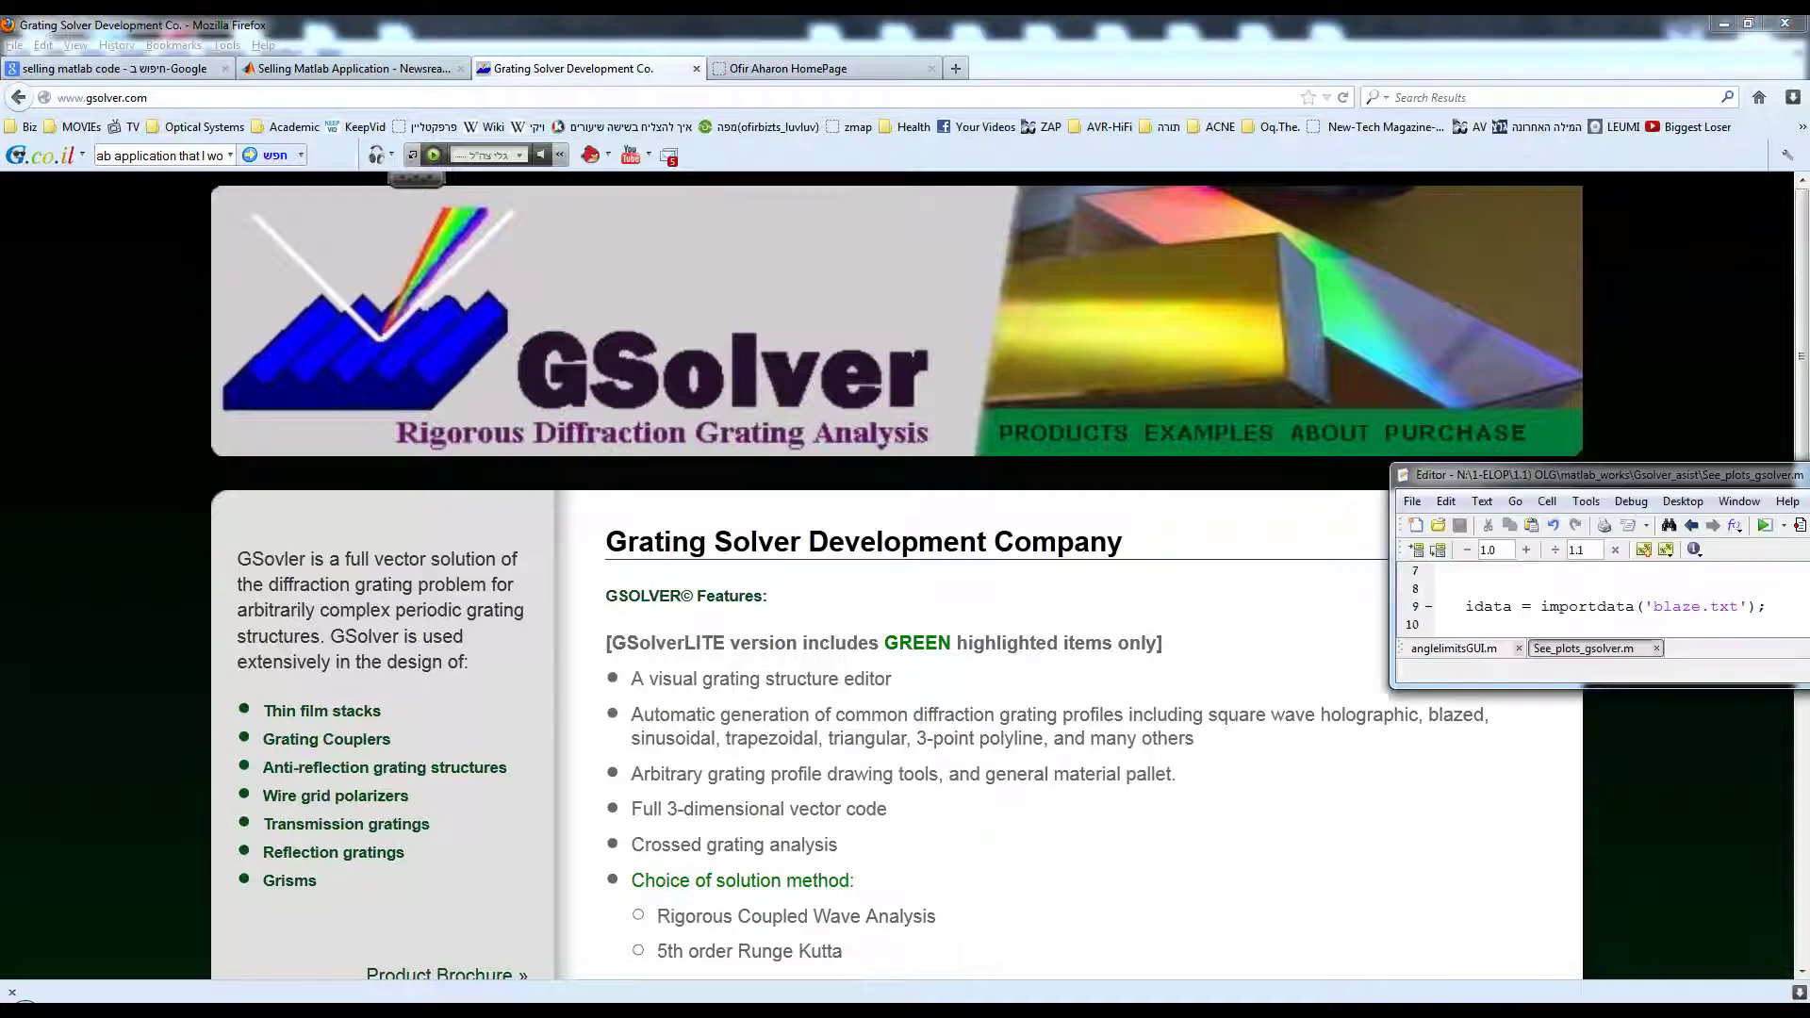
{"action": "left_click", "coordinate": [1763, 528]}
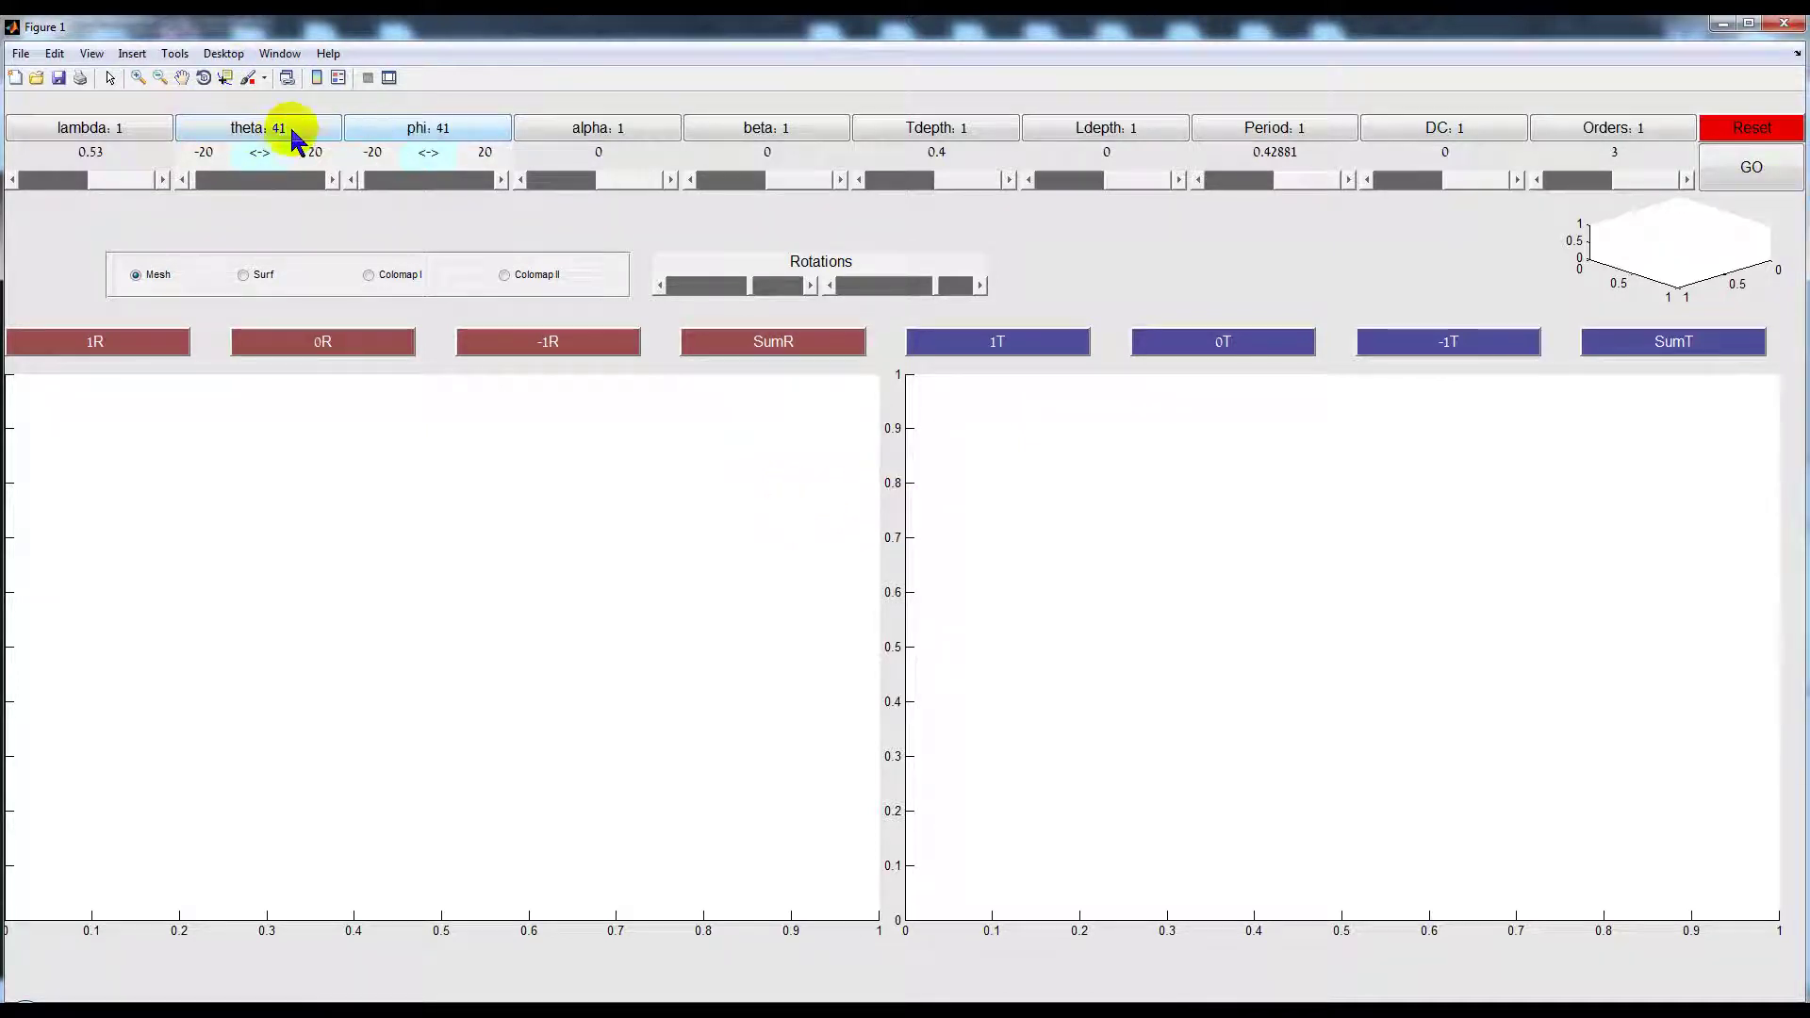
Pick phi alongside theta as the swept parameters and load them with GO
{"action": "left_click", "coordinate": [415, 127]}
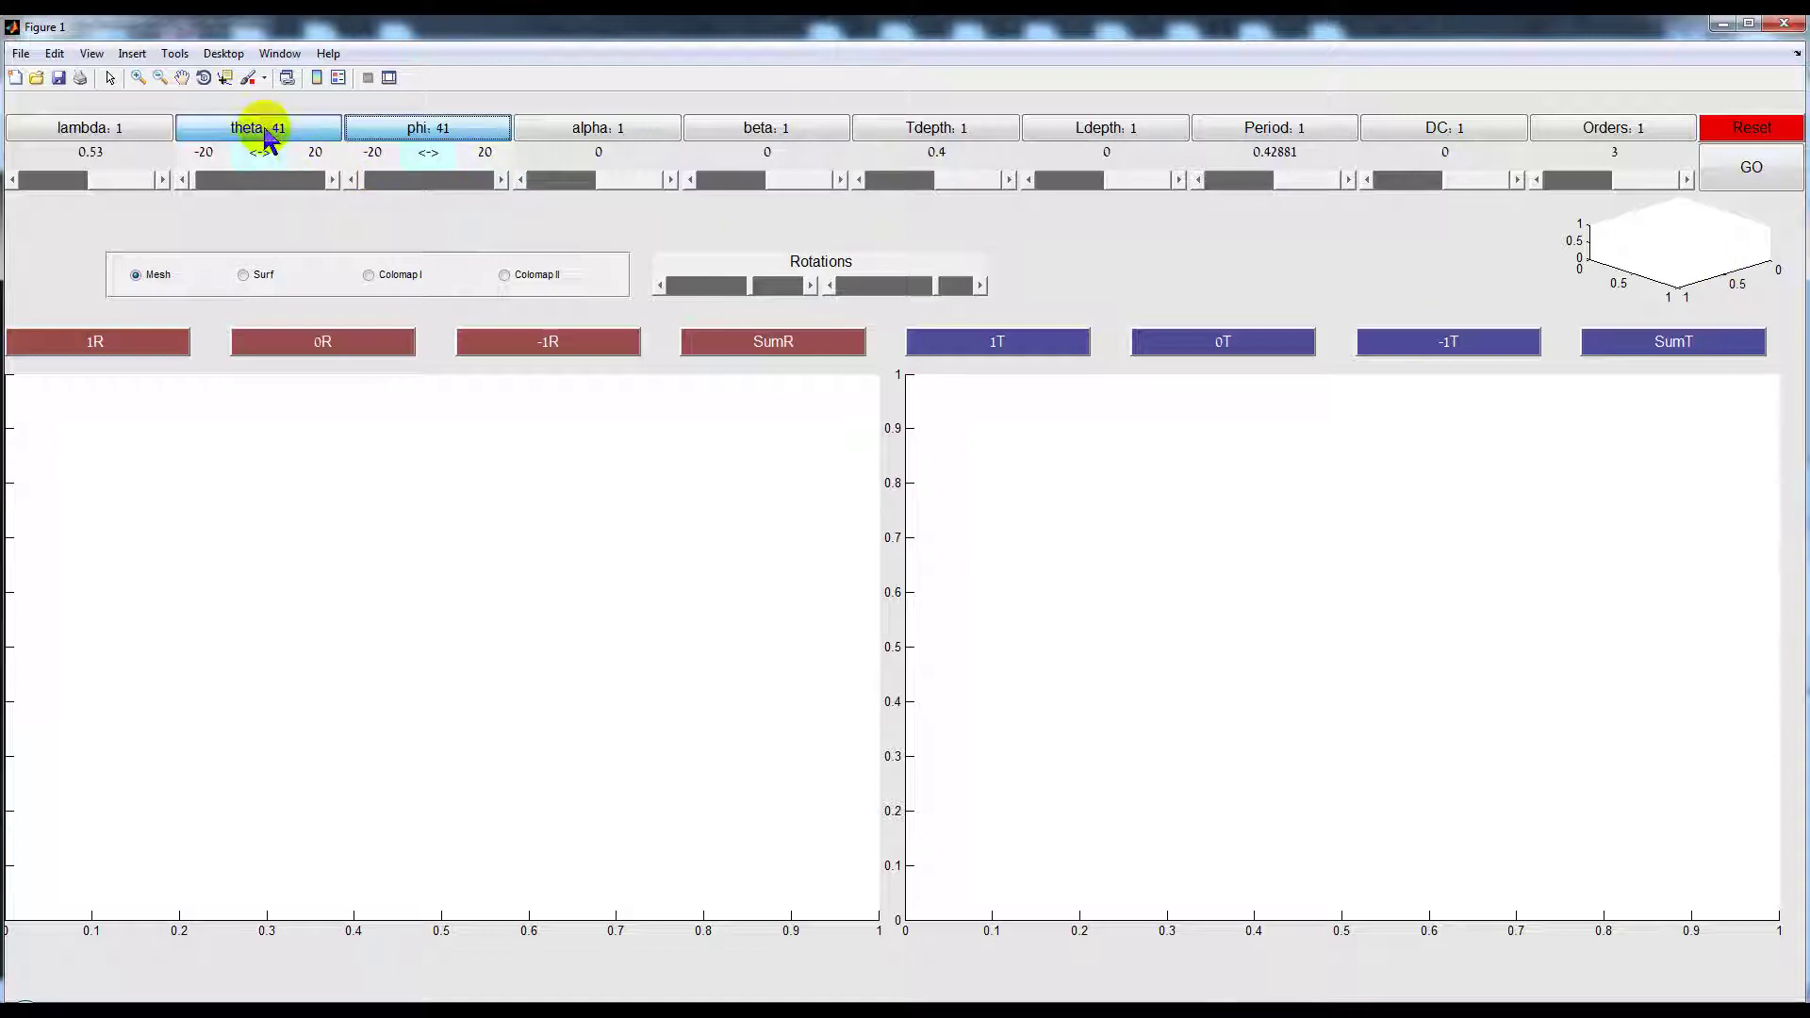
{"action": "left_click", "coordinate": [1779, 175]}
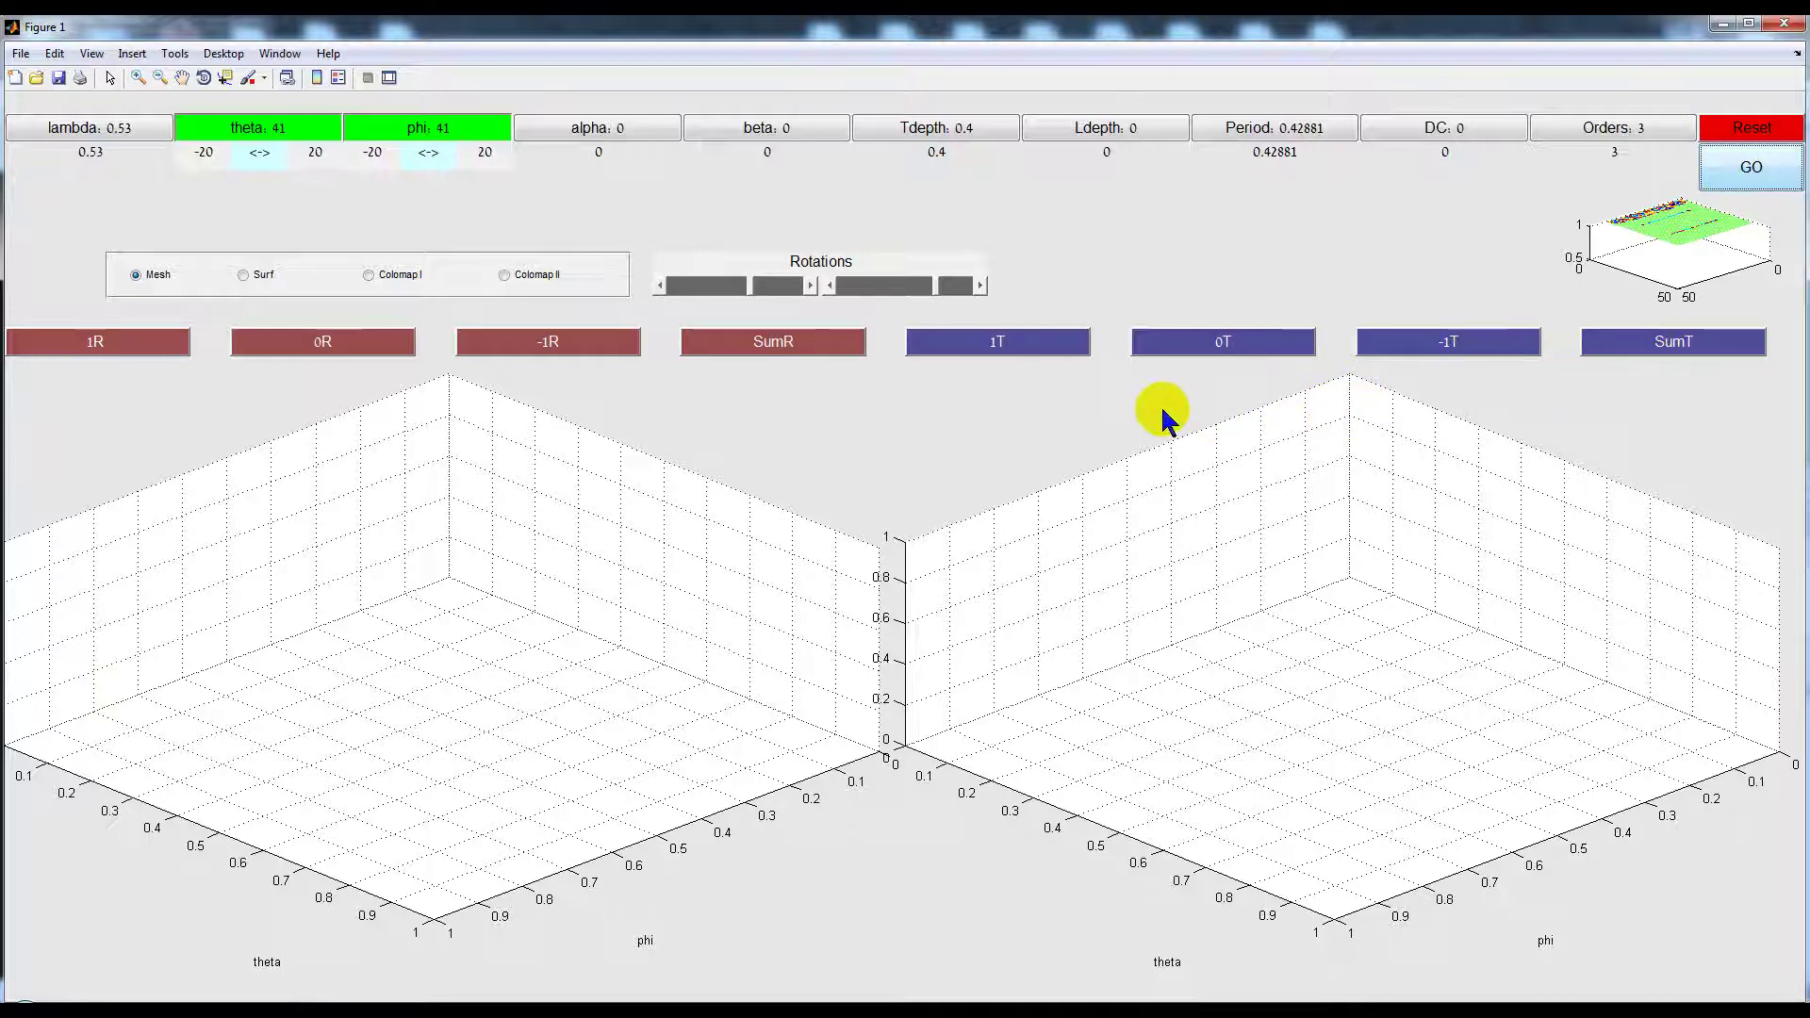
Plot the 1T, -1R and -1T efficiencies and rotate both 3D views
{"action": "left_click", "coordinate": [980, 345]}
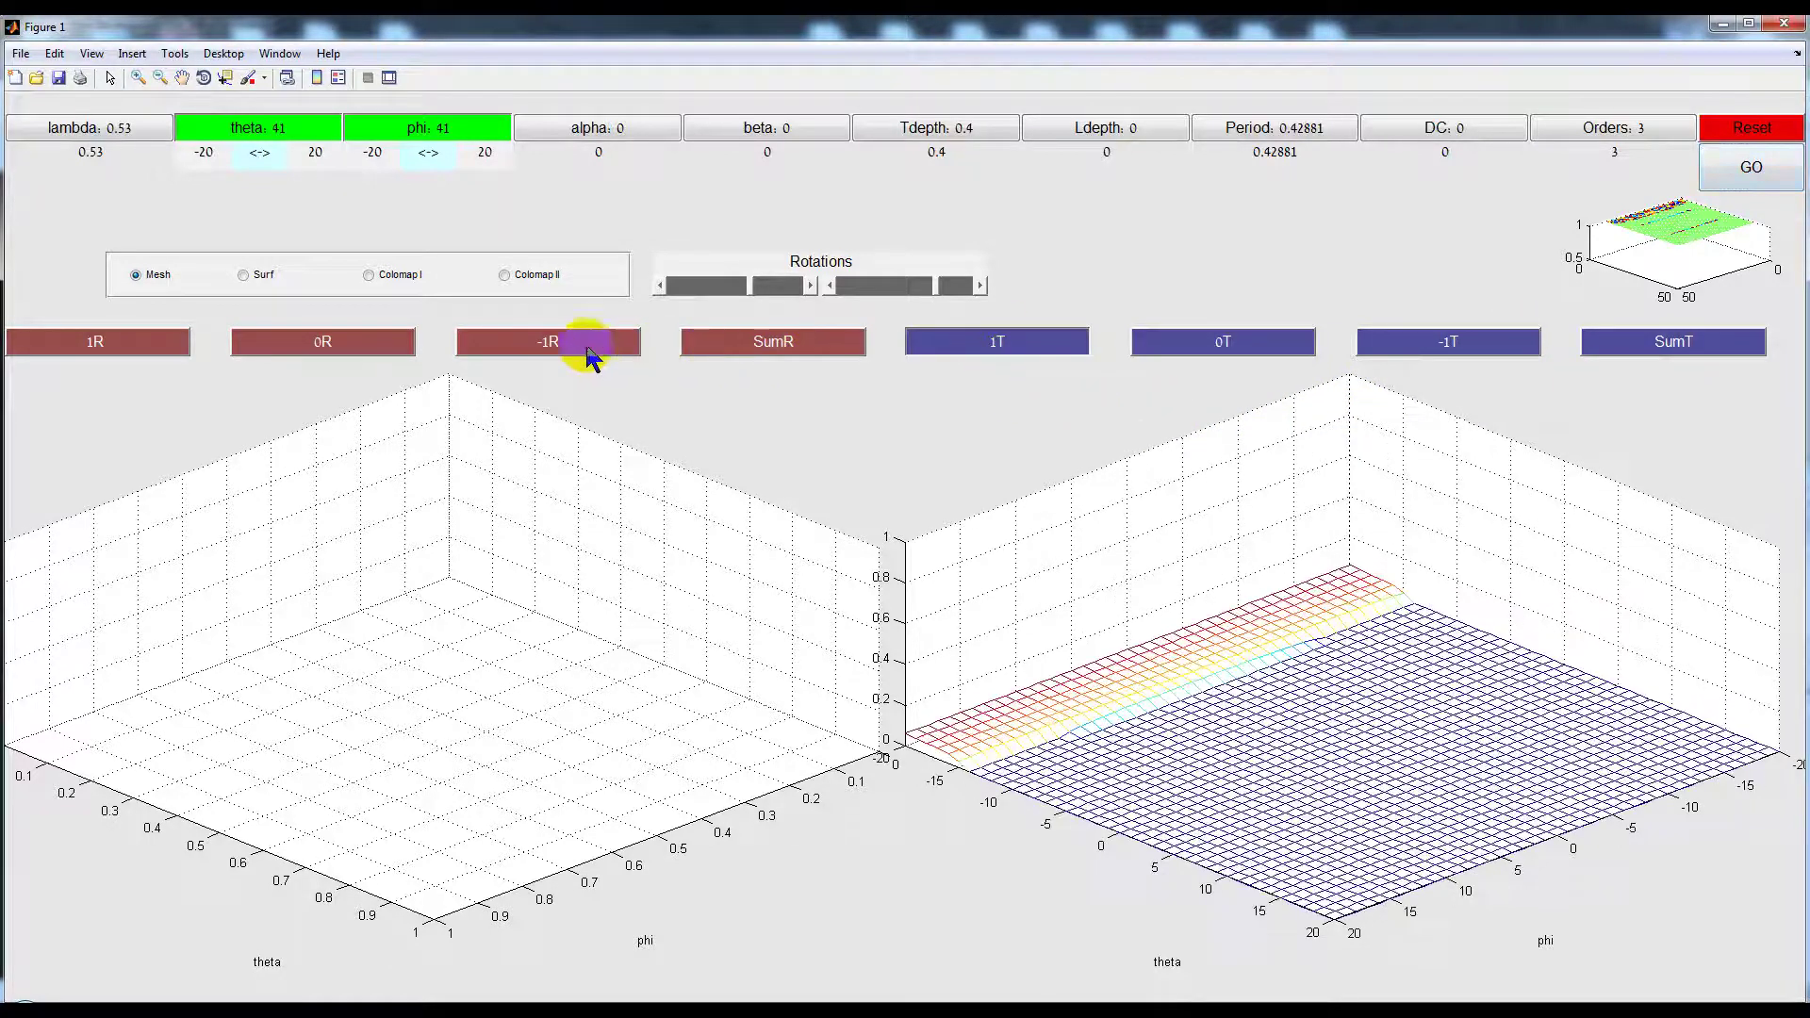
{"action": "left_click", "coordinate": [590, 345]}
{"action": "left_click", "coordinate": [1384, 338]}
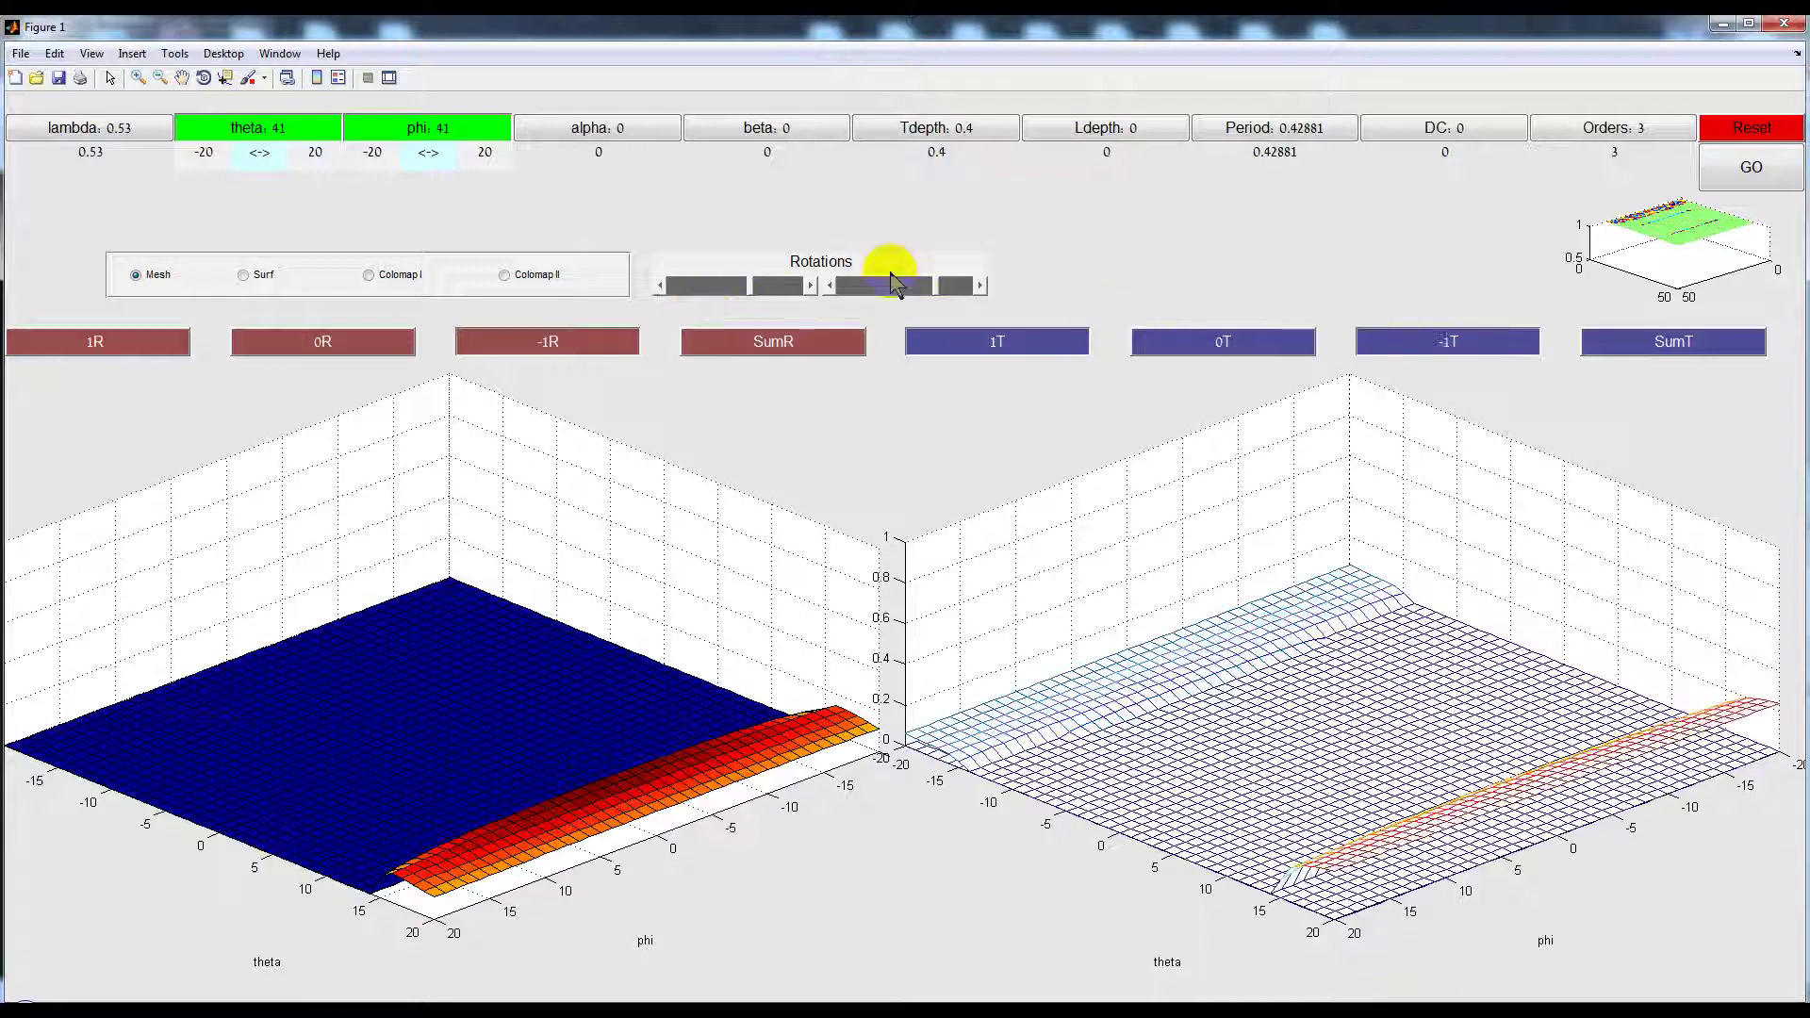
{"action": "left_click", "coordinate": [883, 285]}
{"action": "left_click", "coordinate": [942, 285]}
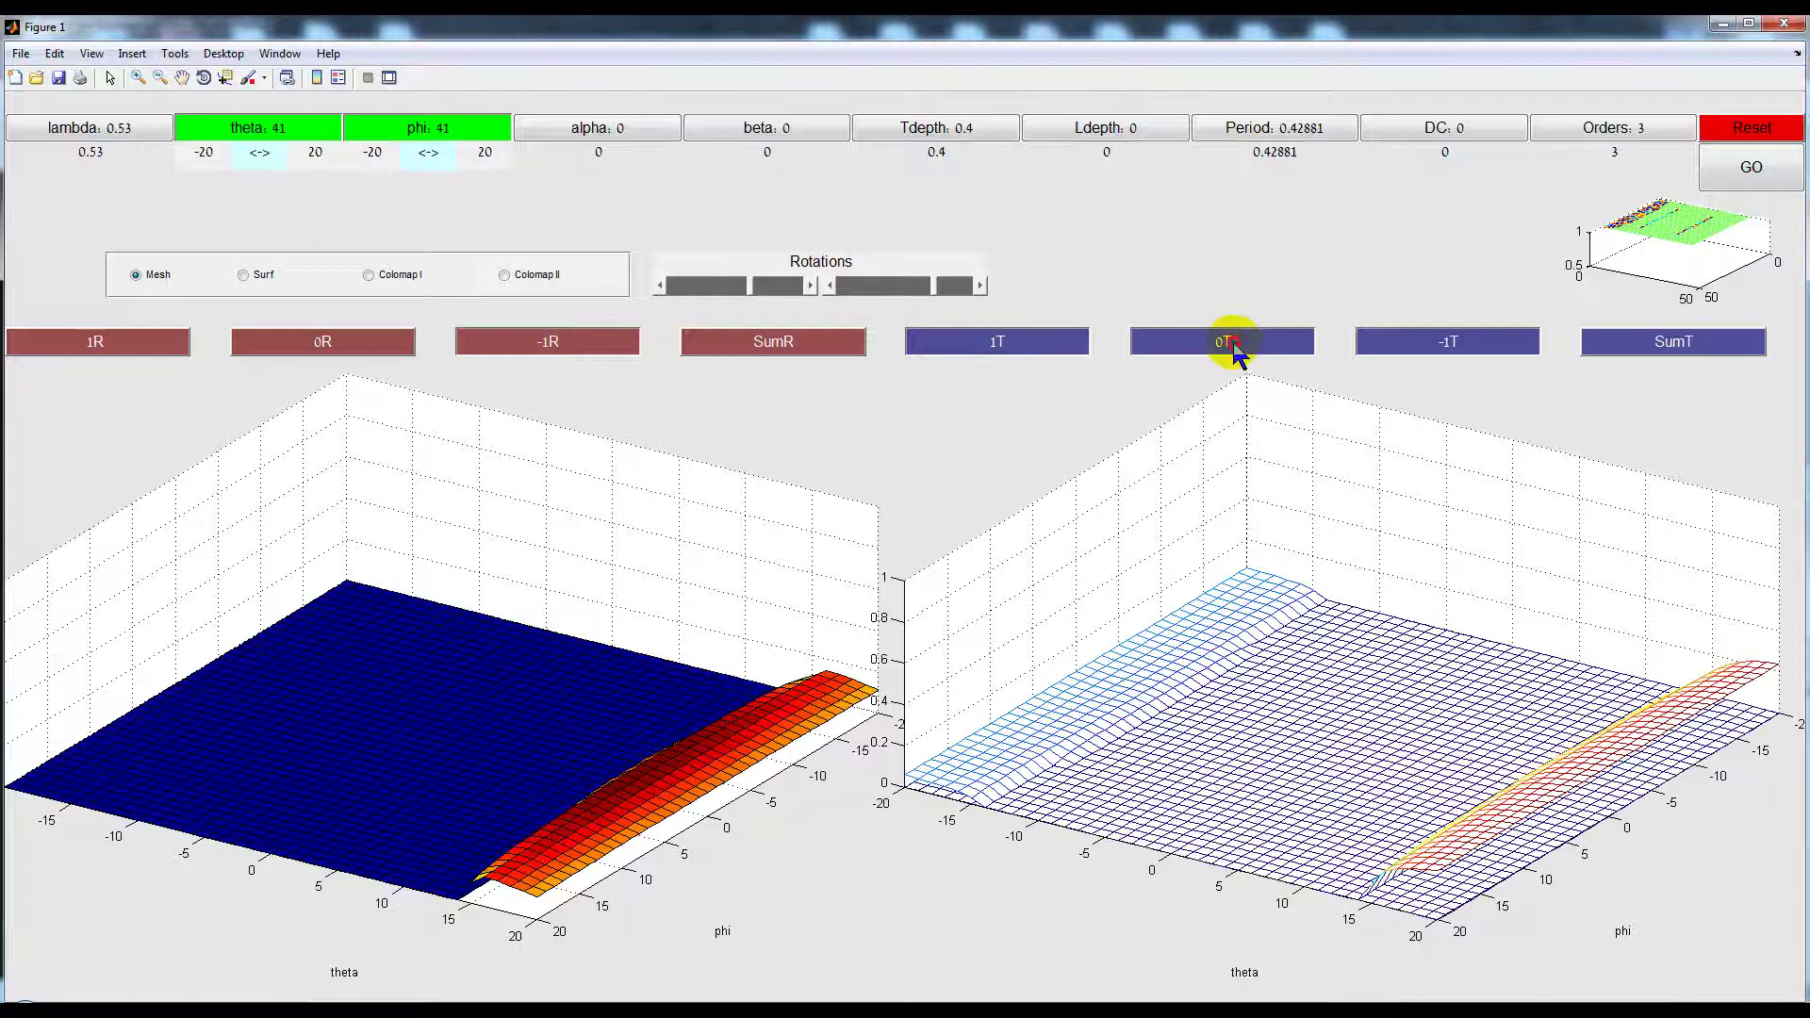
Redraw 0T as a Colormap I surface and rotate both plots to a new angle
{"action": "left_click", "coordinate": [1273, 347]}
{"action": "left_click", "coordinate": [396, 276]}
{"action": "left_click", "coordinate": [1257, 347]}
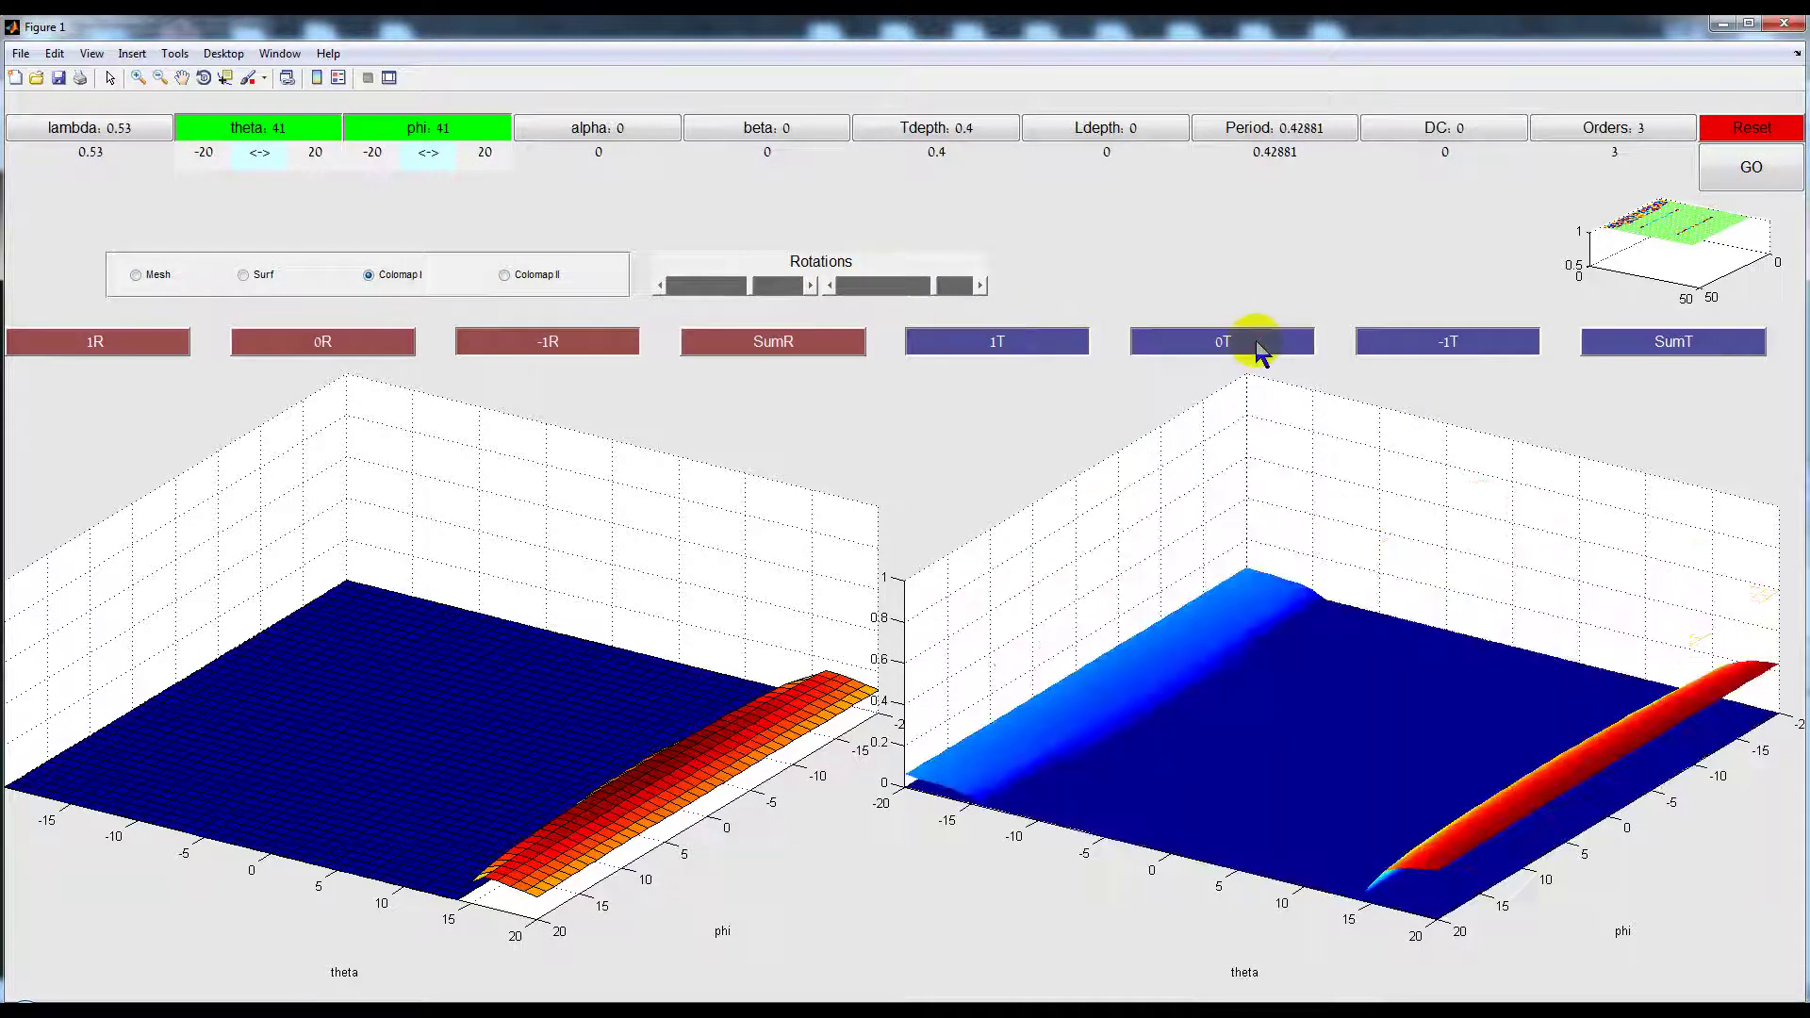
{"action": "left_click", "coordinate": [869, 285]}
{"action": "left_click", "coordinate": [869, 285]}
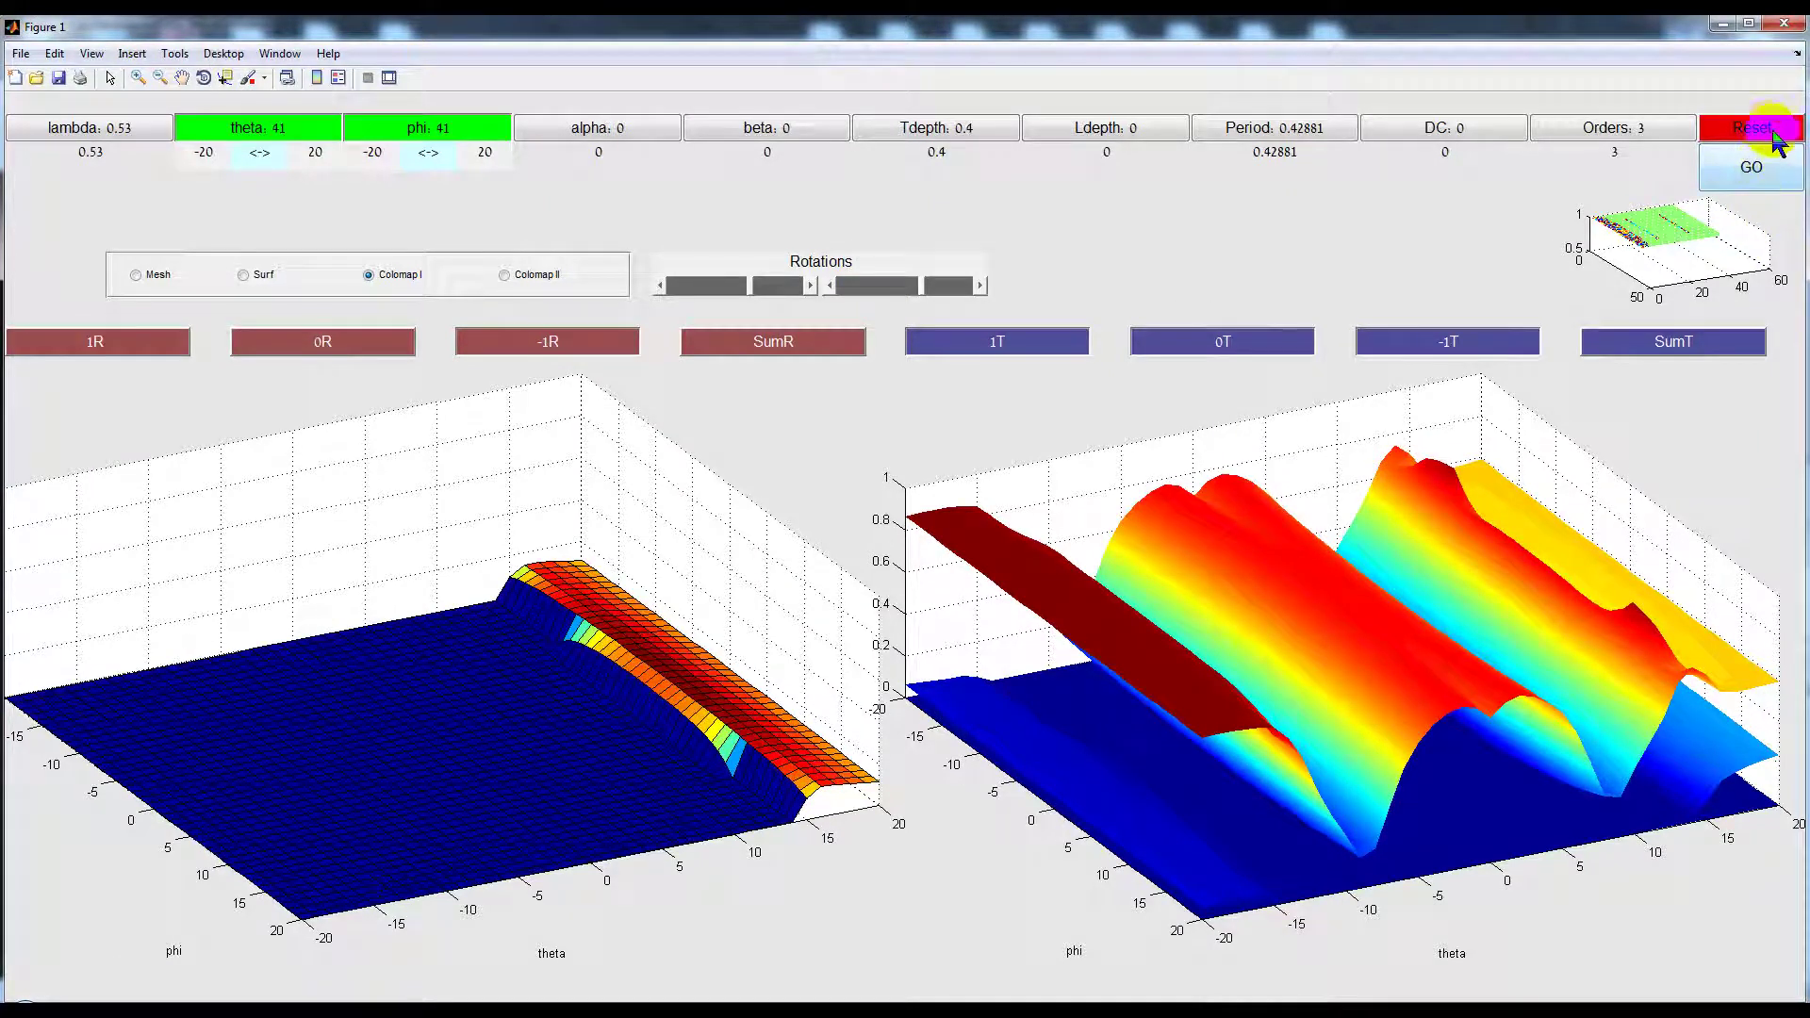
Reset the figure to empty axes and bring the See_plots_gsolver.m editor back up
{"action": "left_click", "coordinate": [1766, 132]}
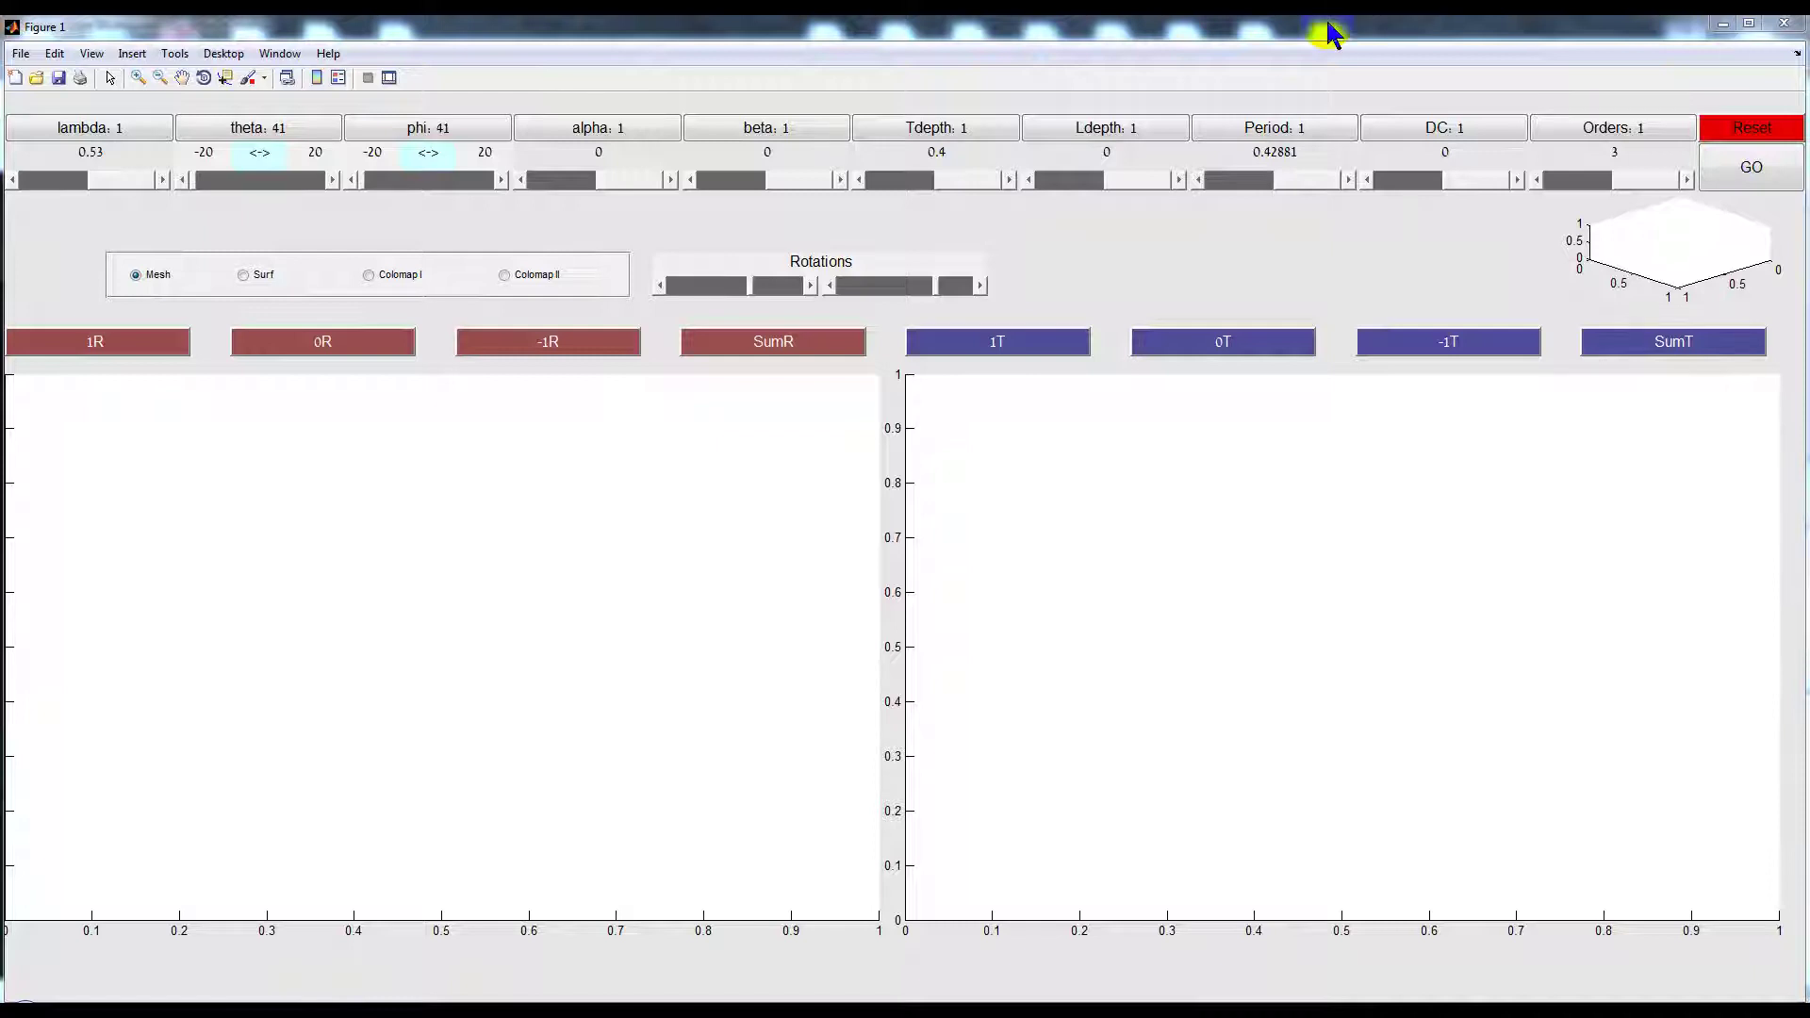
{"action": "left_click", "coordinate": [1135, 143]}
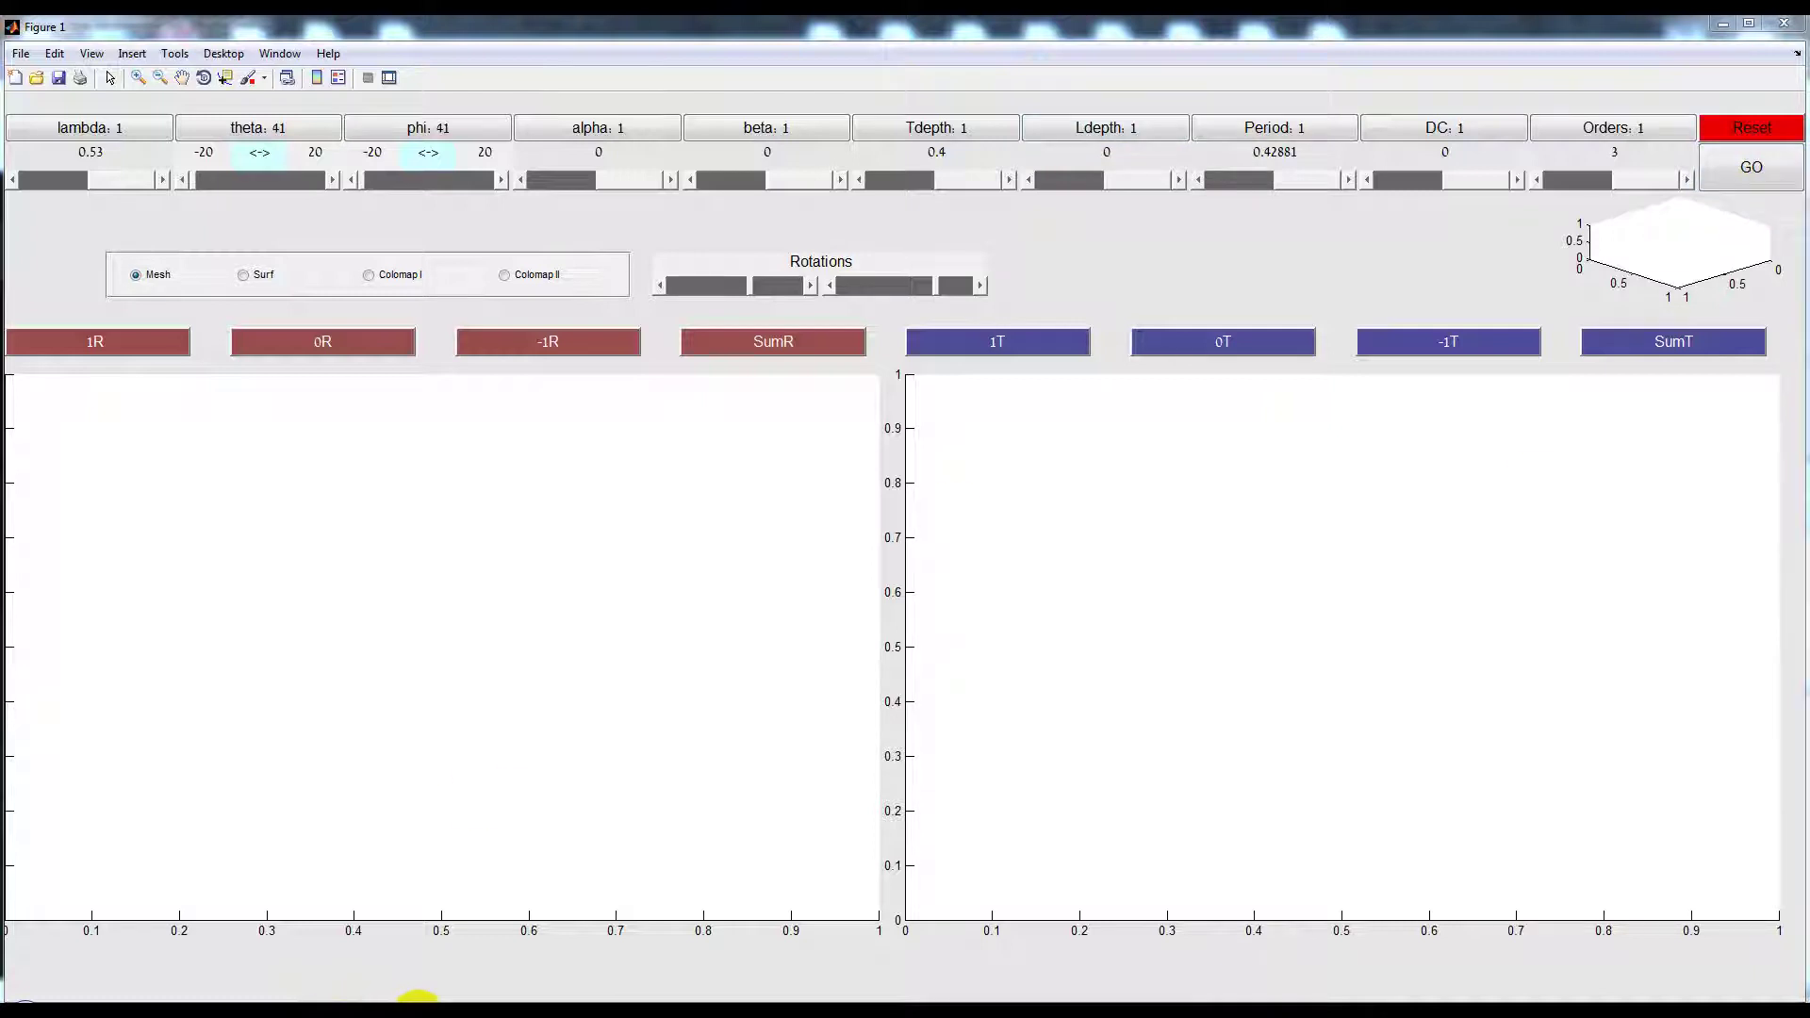
{"action": "mouse_move", "coordinate": [418, 999]}
{"action": "left_click", "coordinate": [383, 929]}
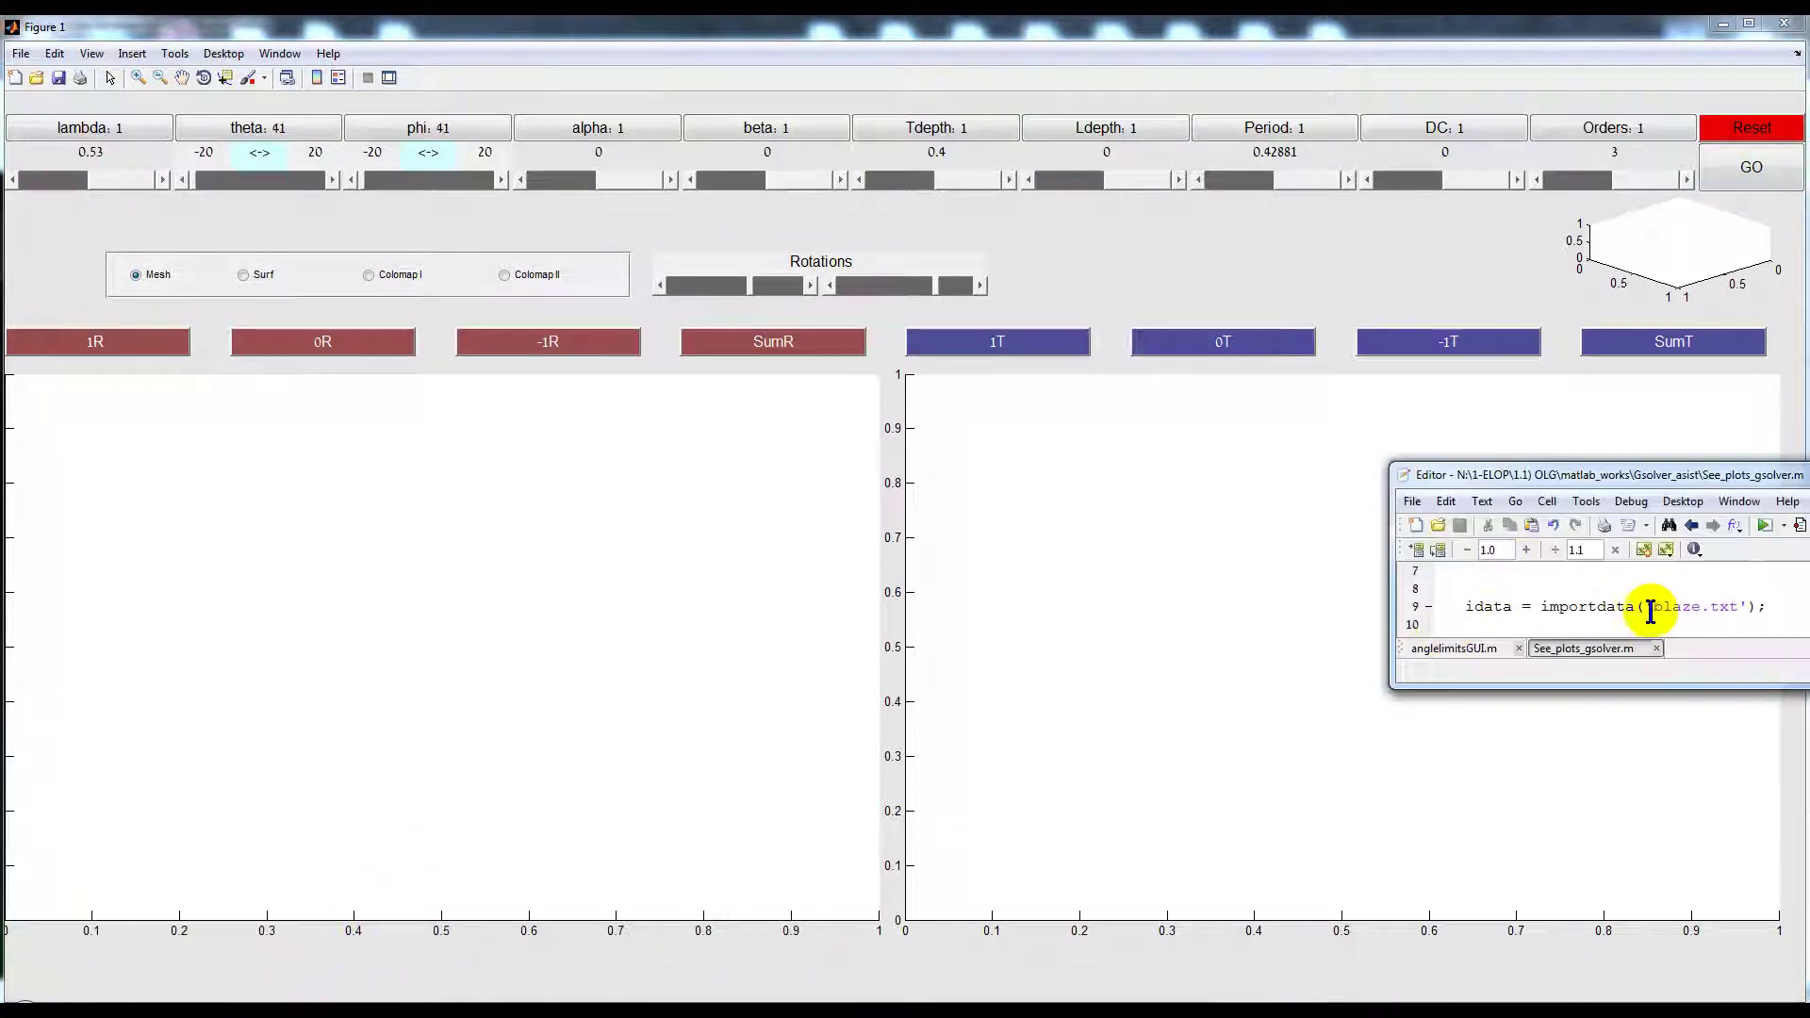
Replace 'blaze' with onedim_temp4D in the importdata call and rerun the script
{"action": "left_click_drag", "start_coordinate": [1651, 611], "coordinate": [1699, 613]}
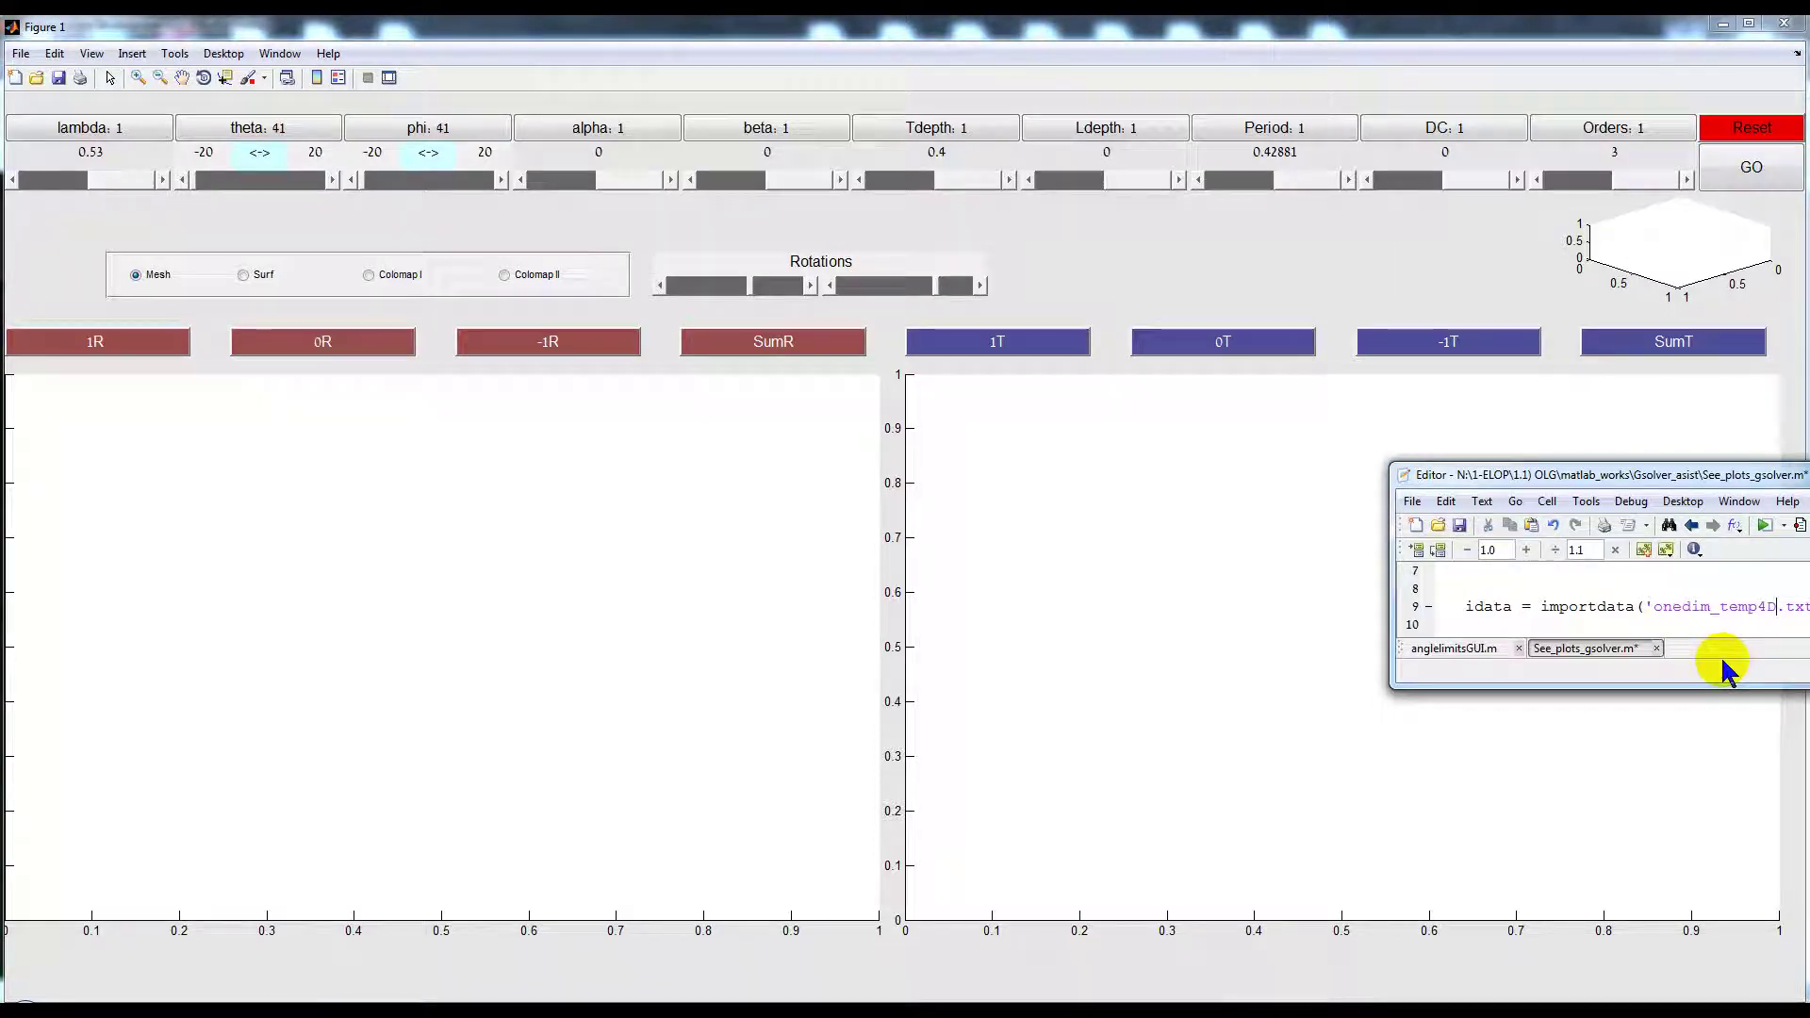
{"action": "left_click", "coordinate": [1766, 530]}
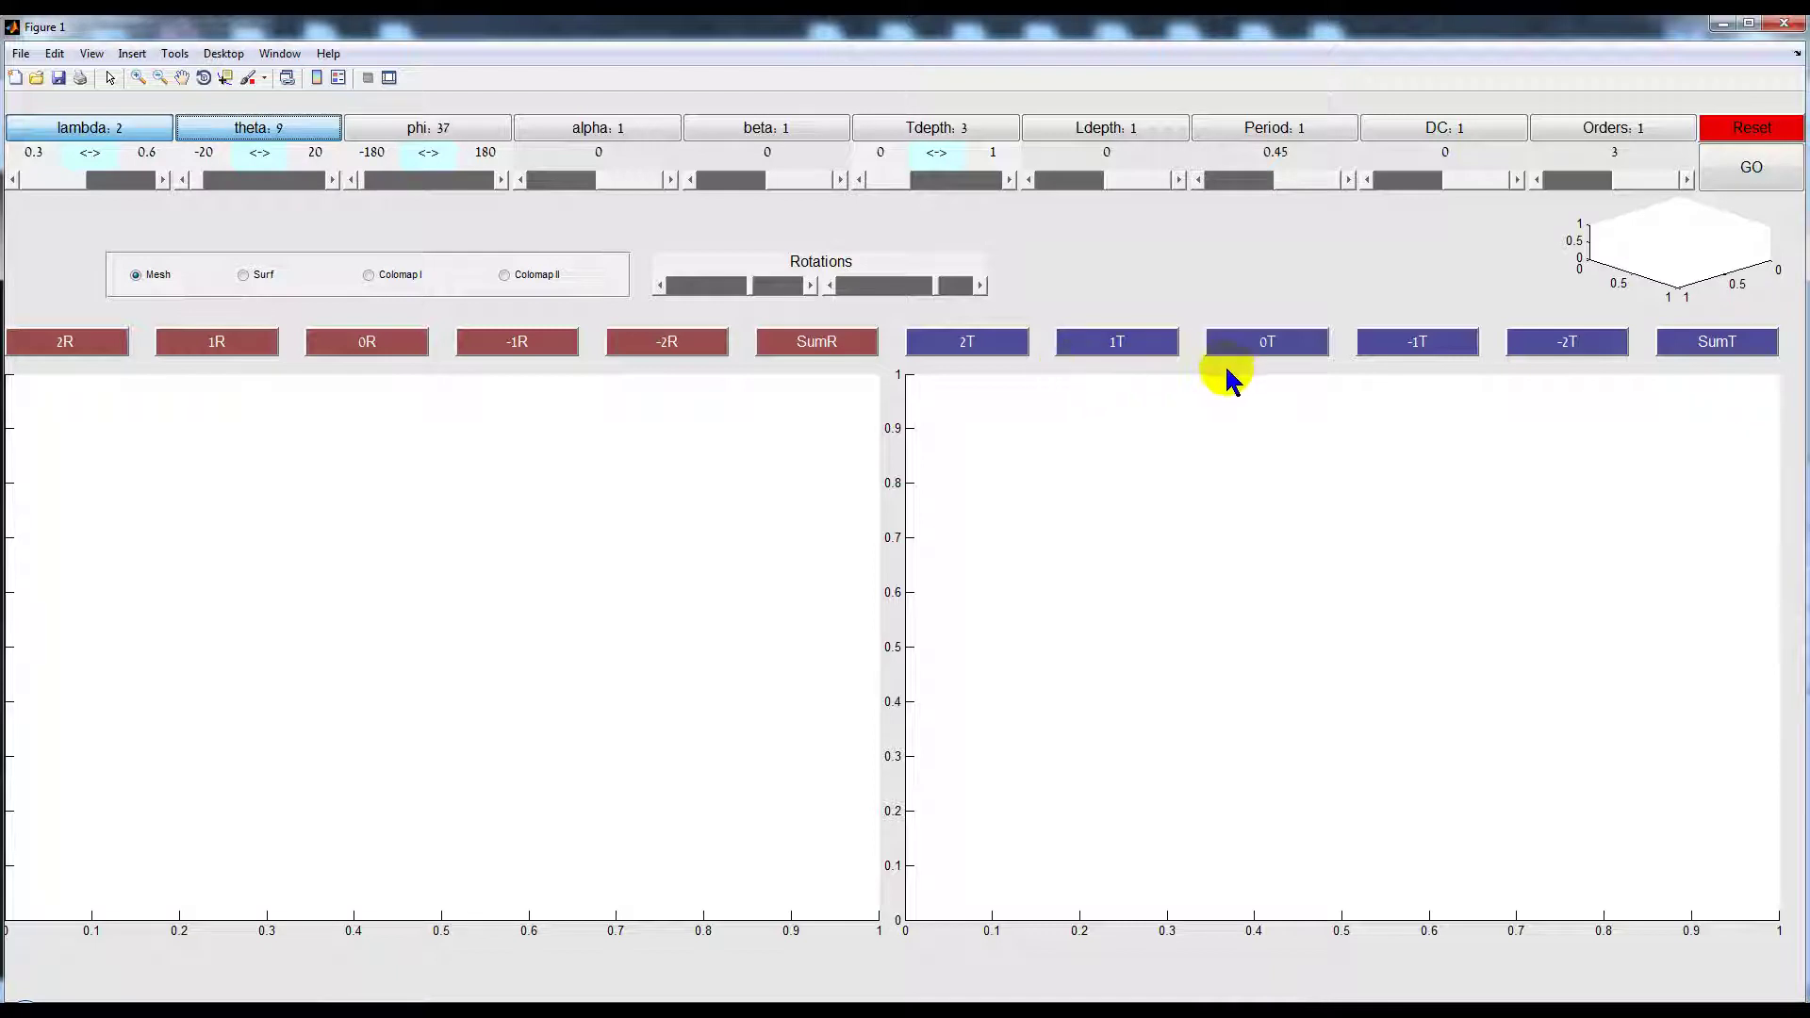
Load the lambda–theta data with GO, giving empty 3D lambda–theta axes
{"action": "left_click", "coordinate": [1736, 169]}
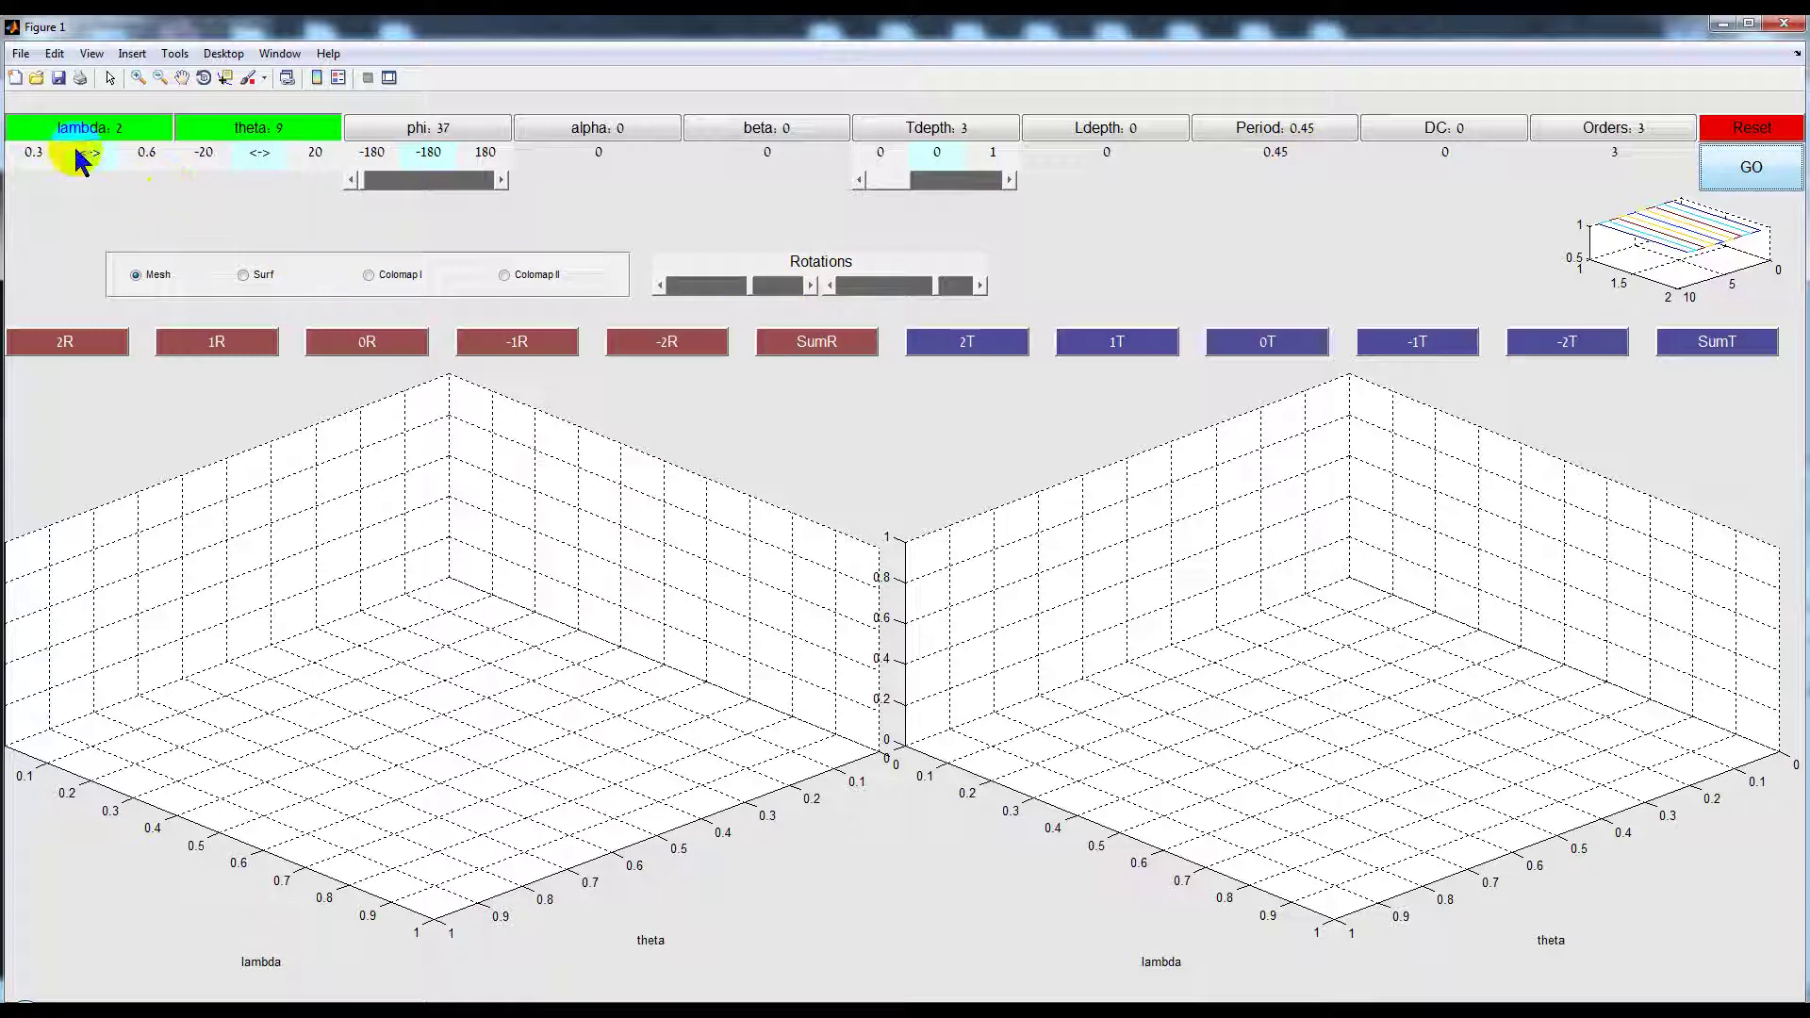
Switch to colour-mapped surfaces, plot SumR and the transmission orders, and set Tdepth to 0.5
{"action": "left_click", "coordinate": [369, 274]}
{"action": "left_click", "coordinate": [788, 349]}
{"action": "left_click", "coordinate": [1263, 344]}
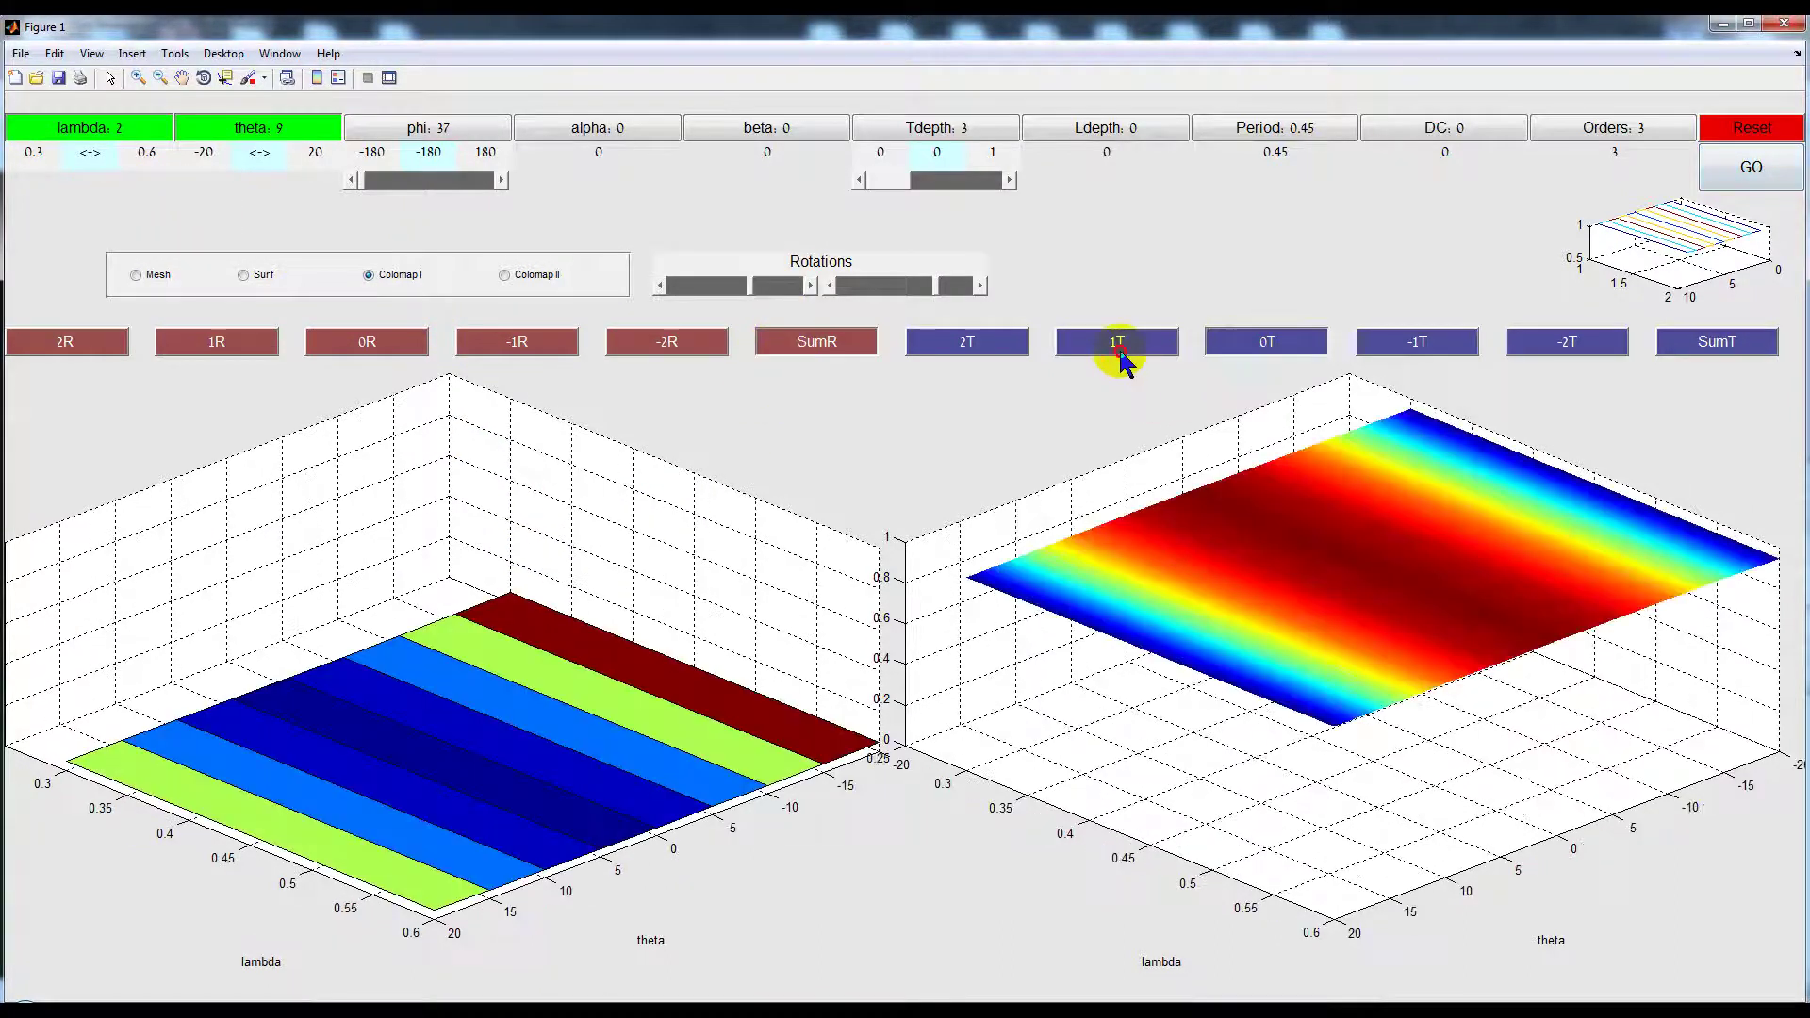
{"action": "left_click", "coordinate": [1112, 344]}
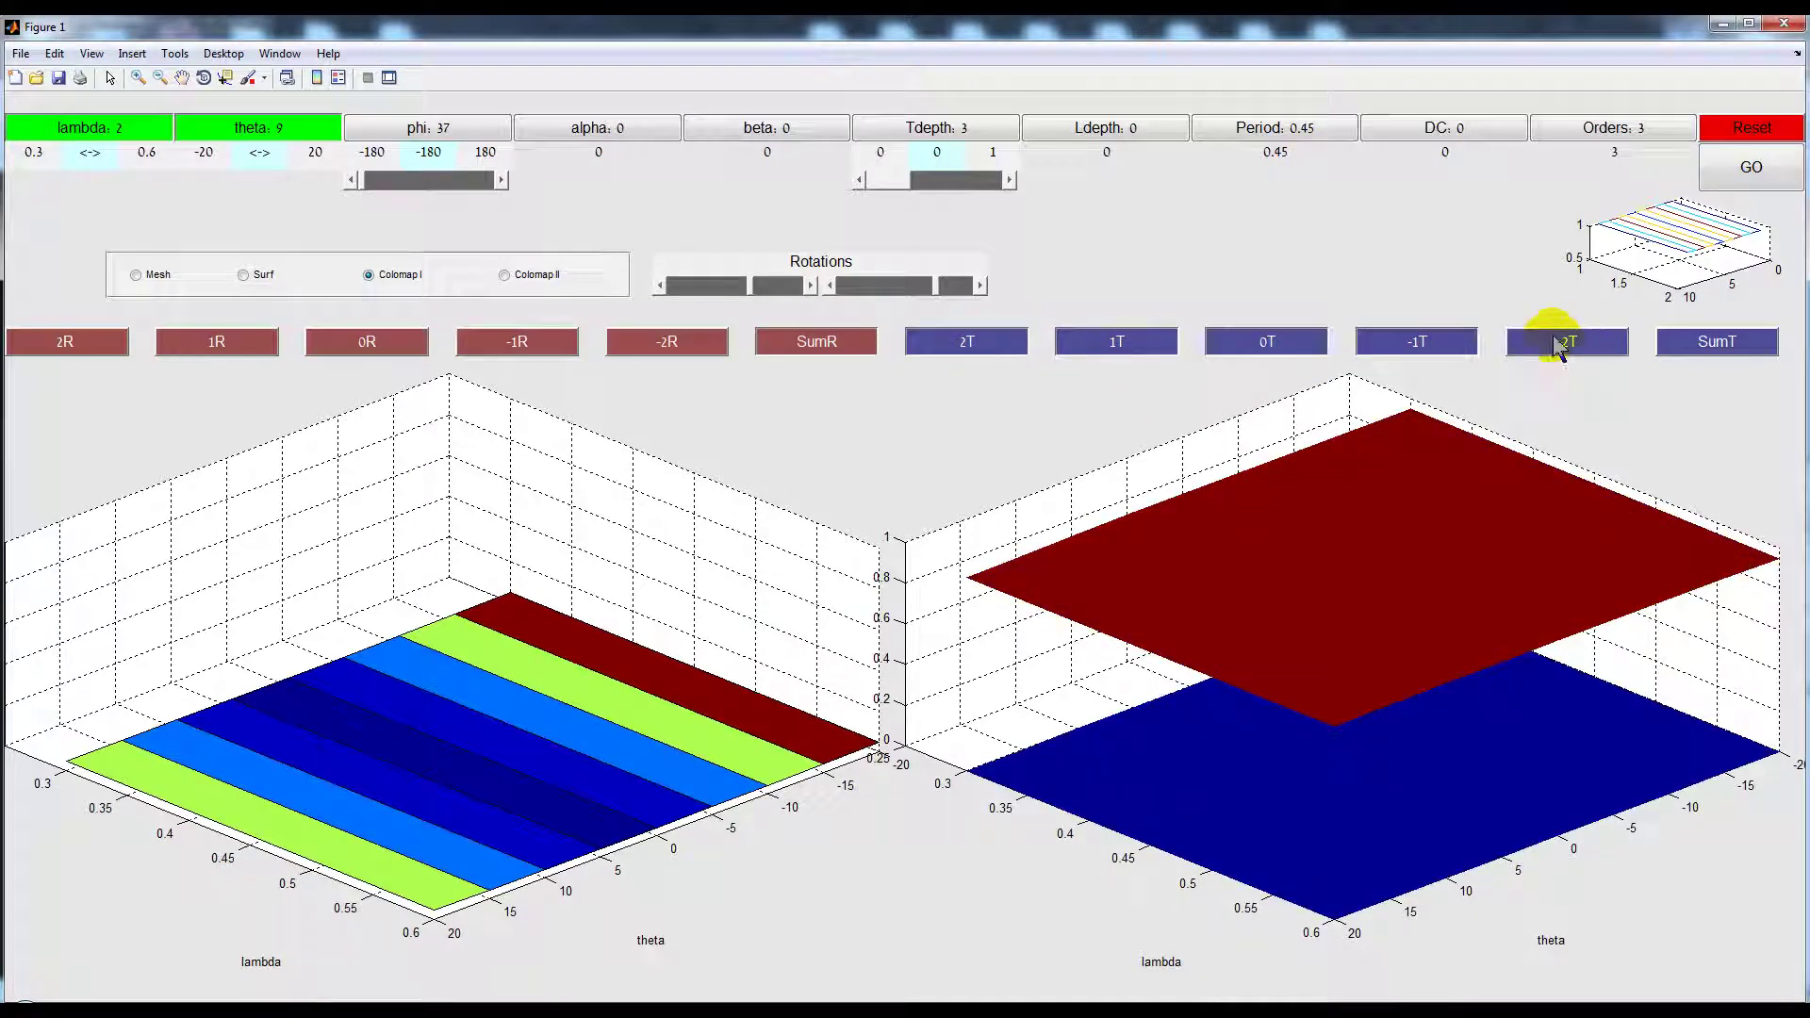
{"action": "left_click", "coordinate": [603, 699]}
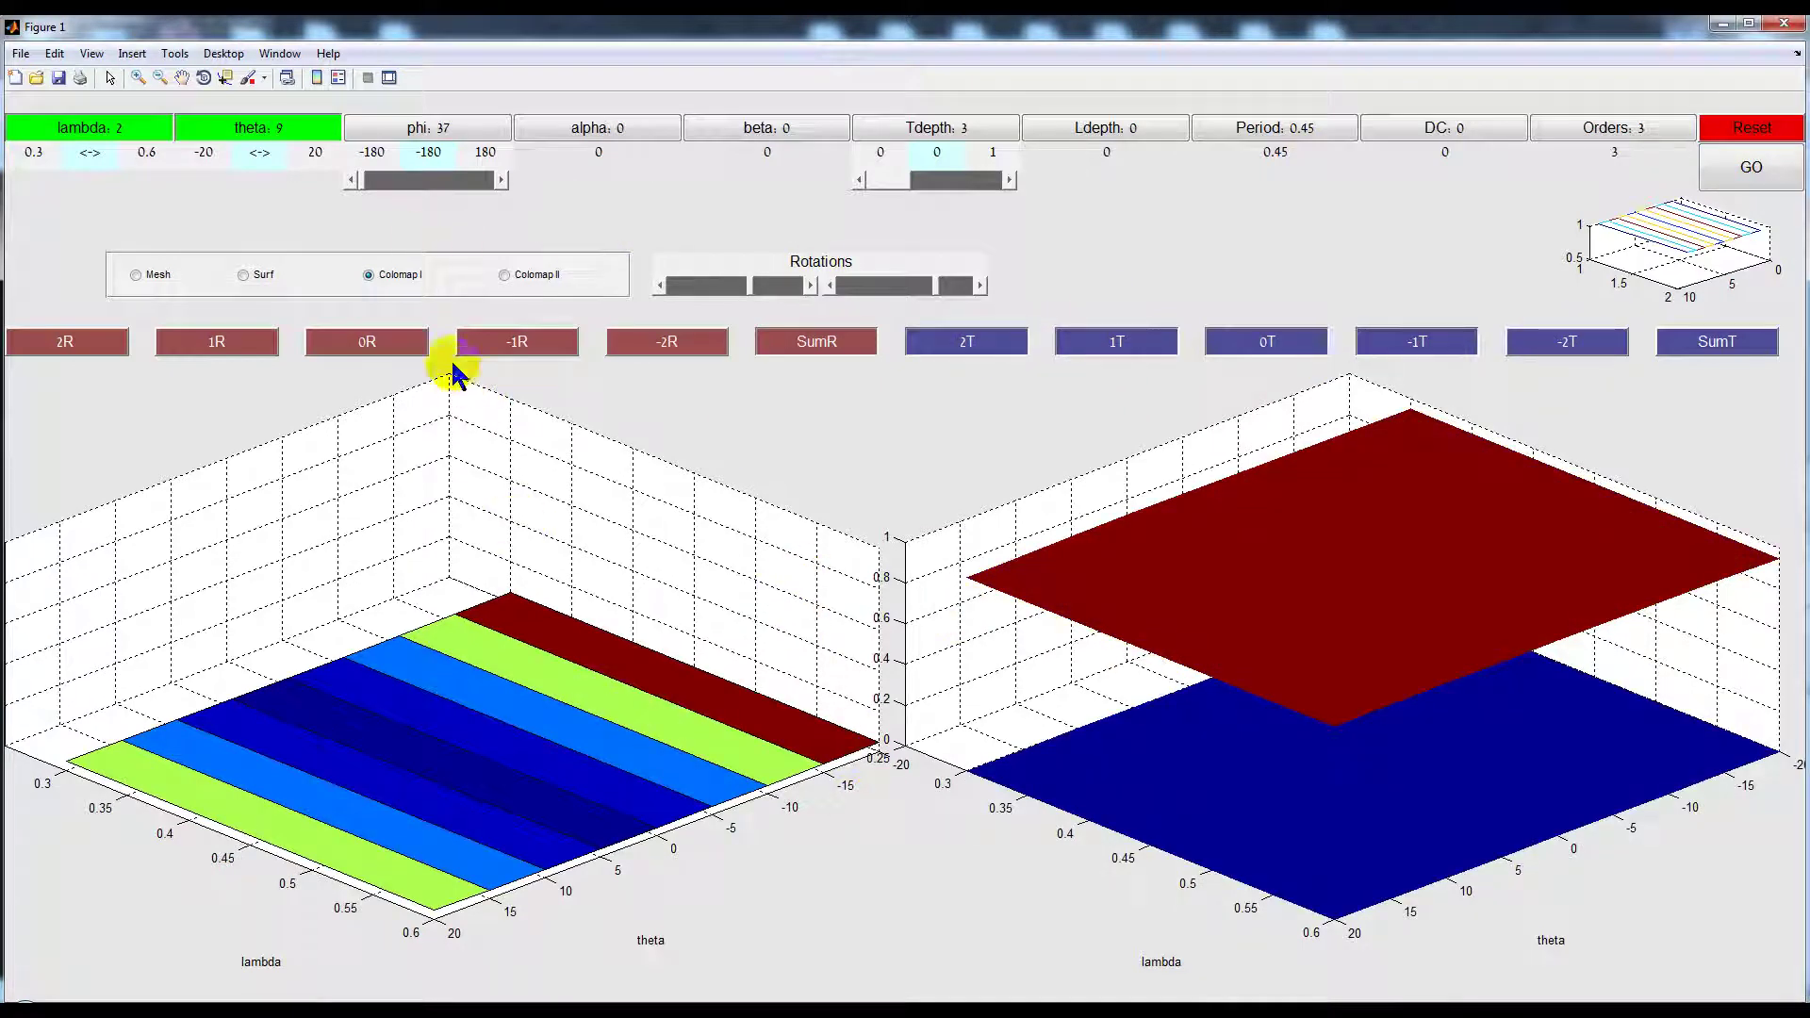
{"action": "left_click", "coordinate": [1325, 667]}
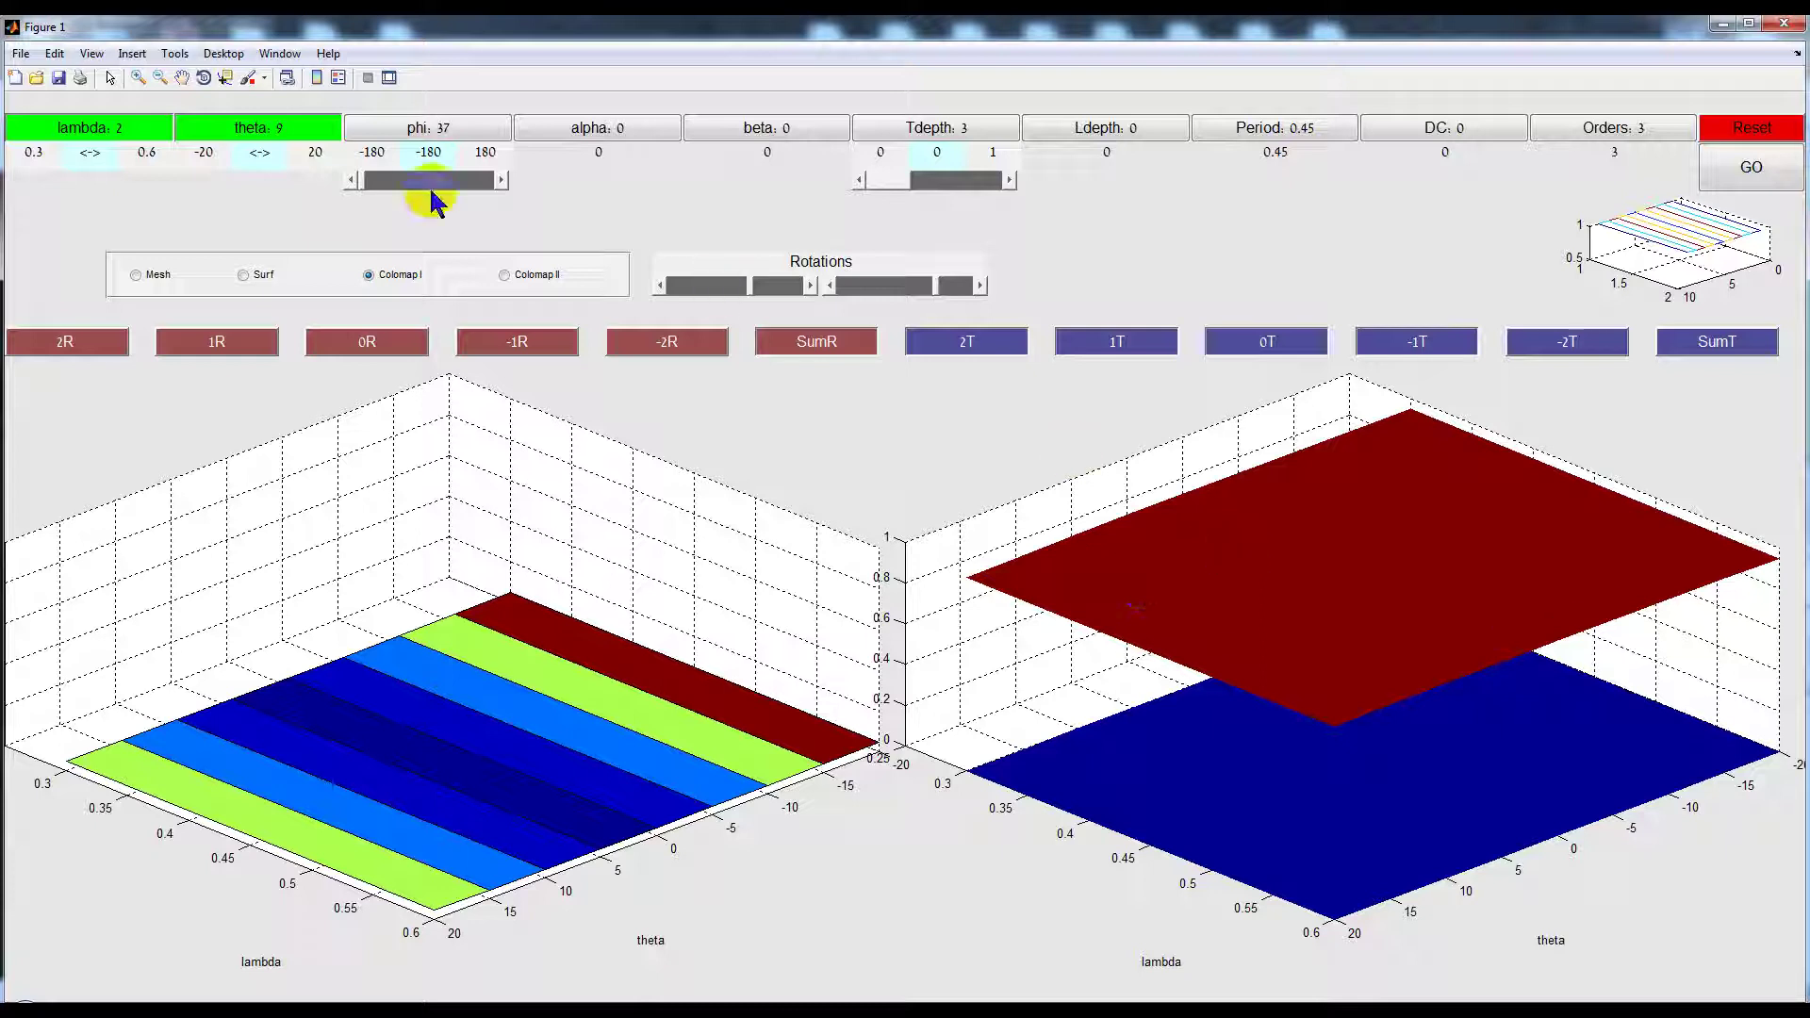
Set Tdepth to 0.5 and step the phi slider up to 20
{"action": "left_click", "coordinate": [970, 188]}
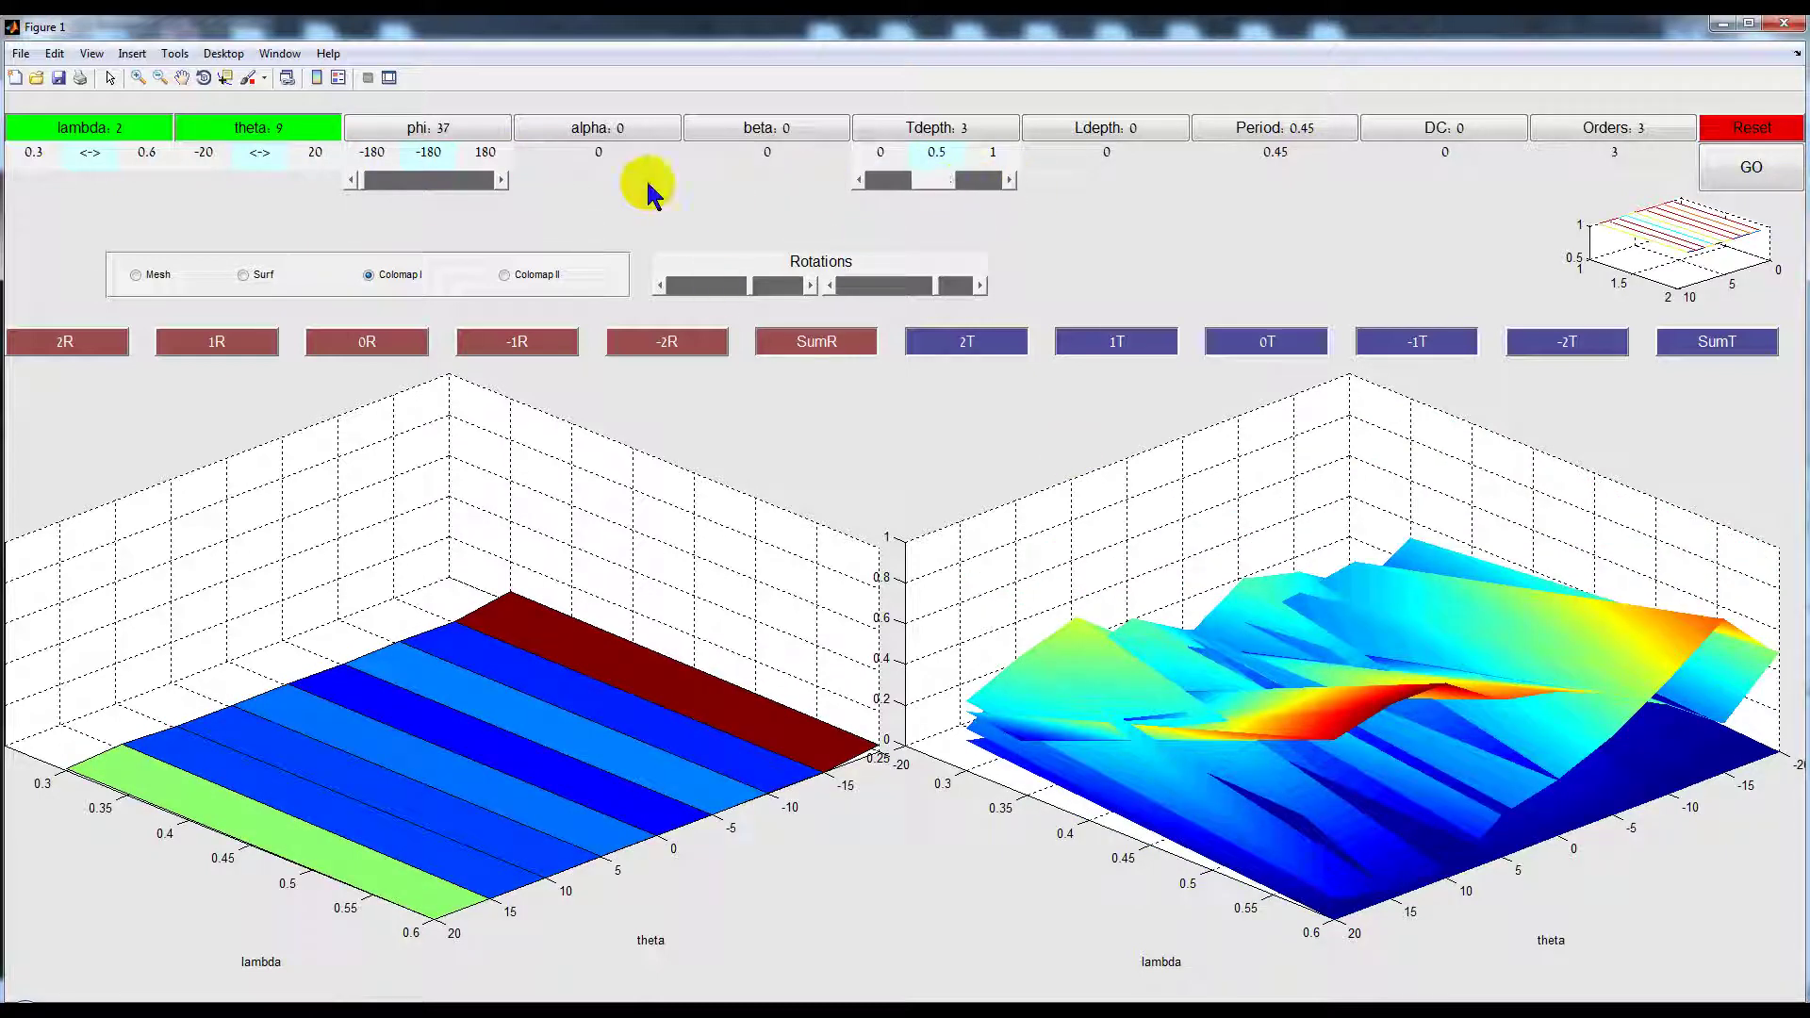
{"action": "left_click", "coordinate": [489, 181]}
{"action": "left_click", "coordinate": [489, 181]}
{"action": "left_click", "coordinate": [488, 181]}
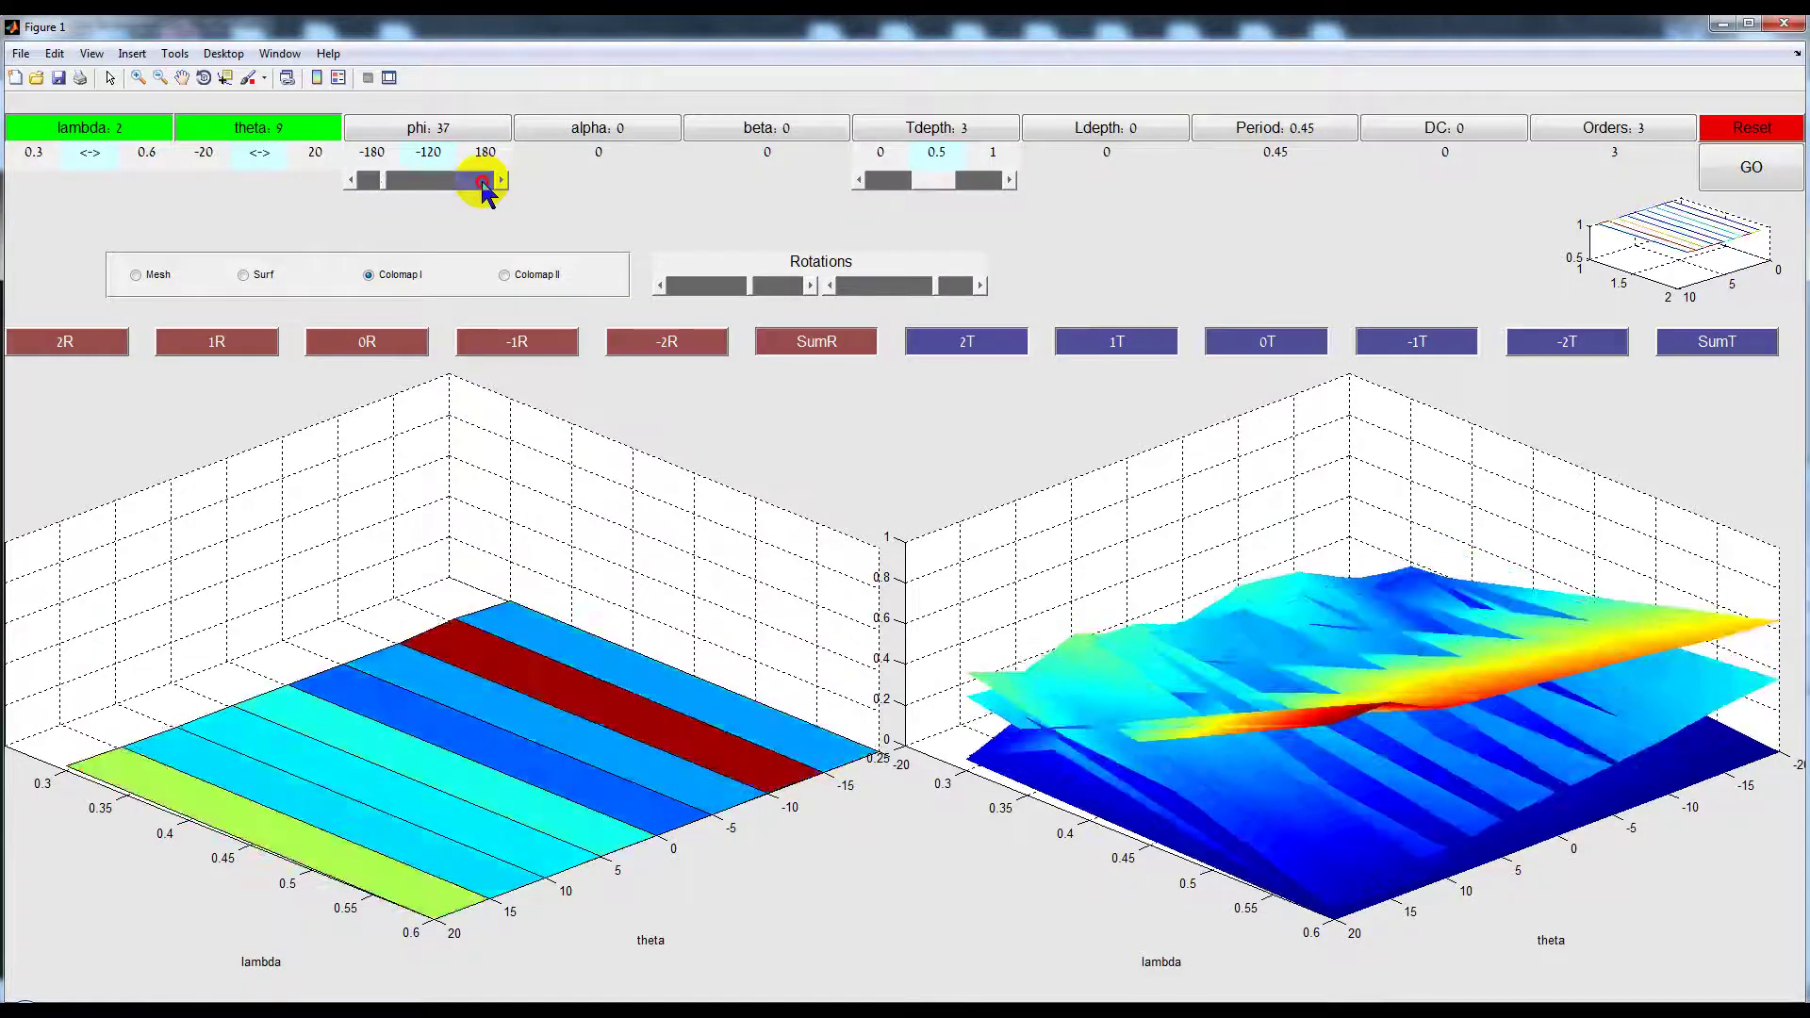
{"action": "left_click", "coordinate": [487, 181]}
{"action": "left_click", "coordinate": [483, 182]}
{"action": "left_click", "coordinate": [482, 182]}
{"action": "left_click", "coordinate": [482, 182]}
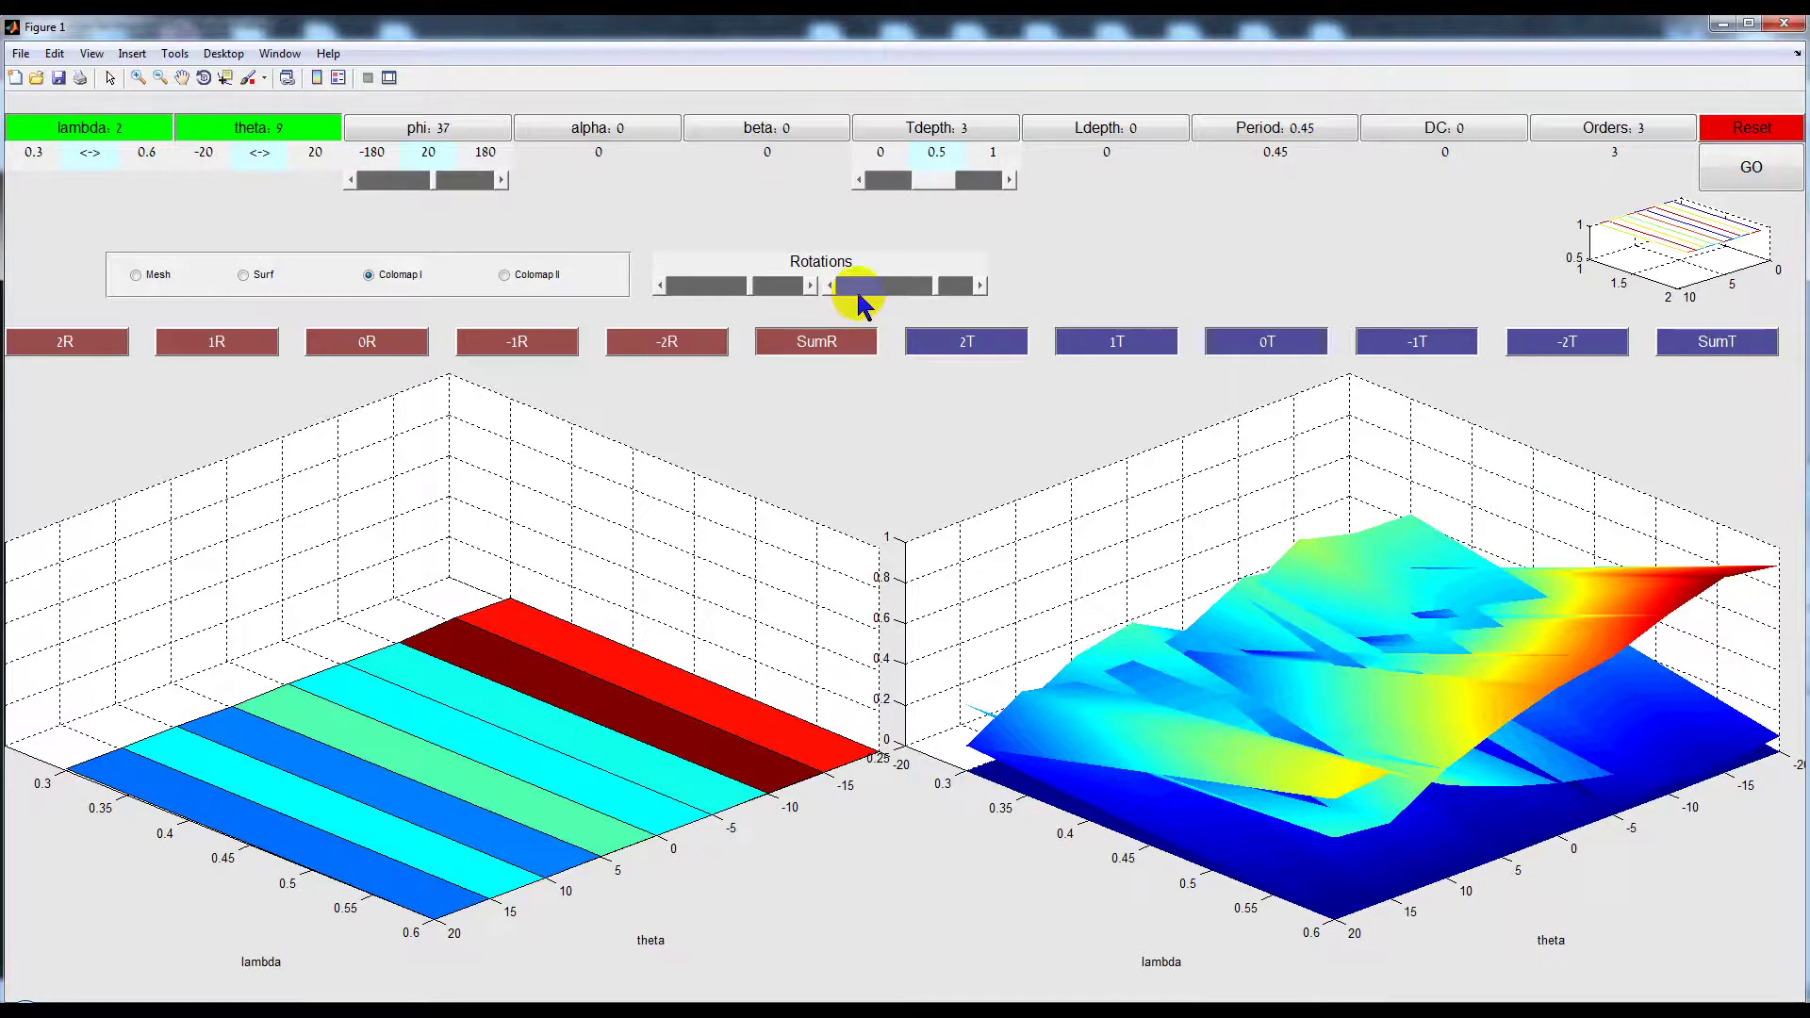
Rotate both 3-D plots, toggle Tdepth to 1 and back to 0.5, then Reset
{"action": "left_click", "coordinate": [858, 292]}
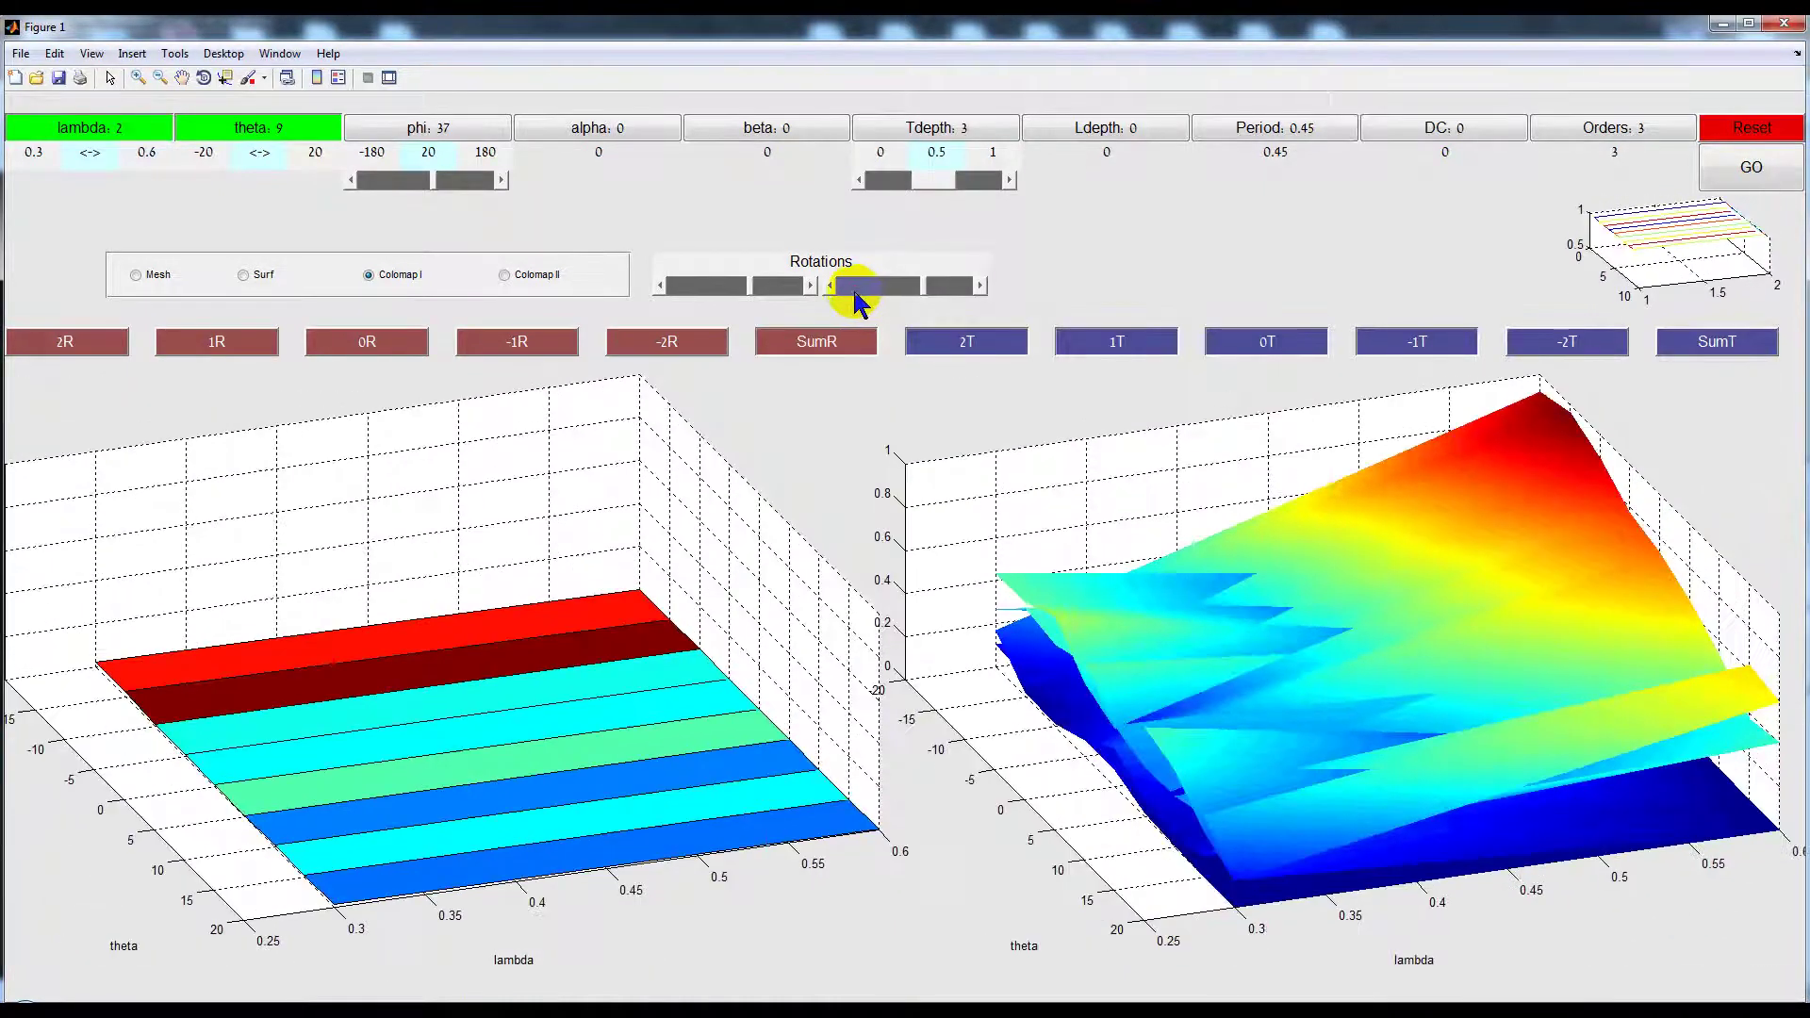
{"action": "left_click", "coordinate": [859, 291]}
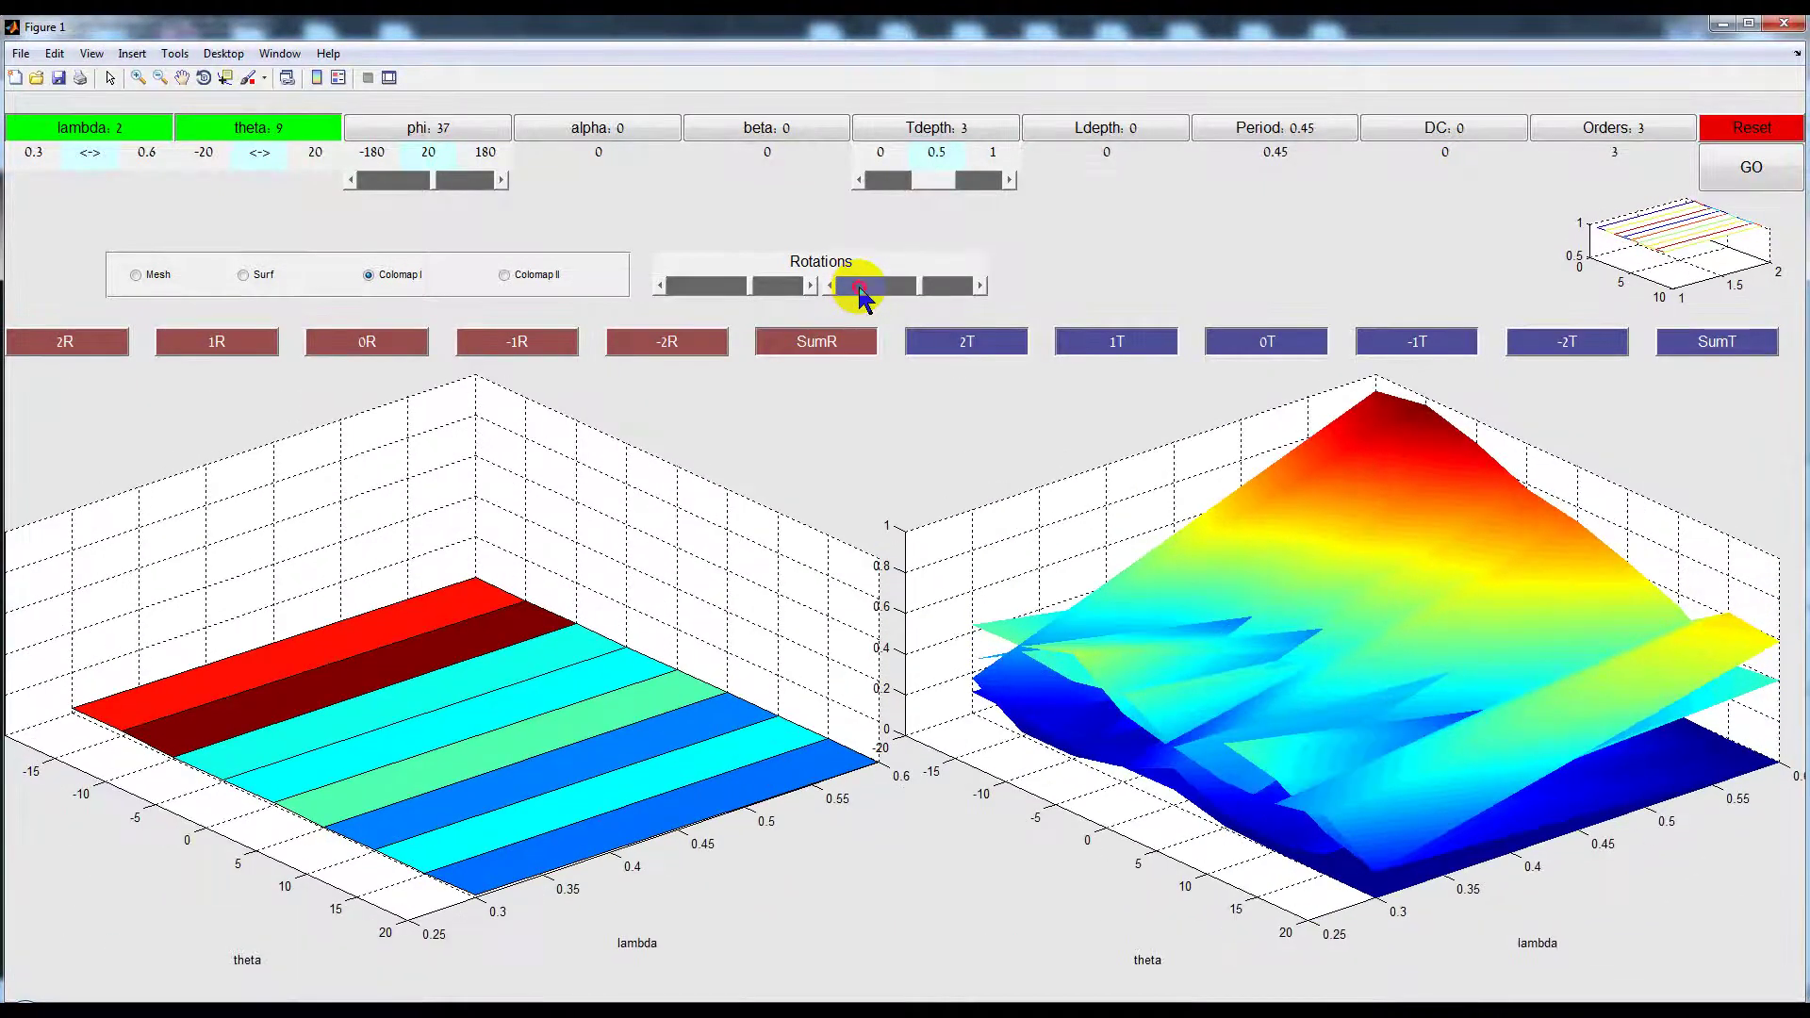
{"action": "left_click", "coordinate": [949, 288]}
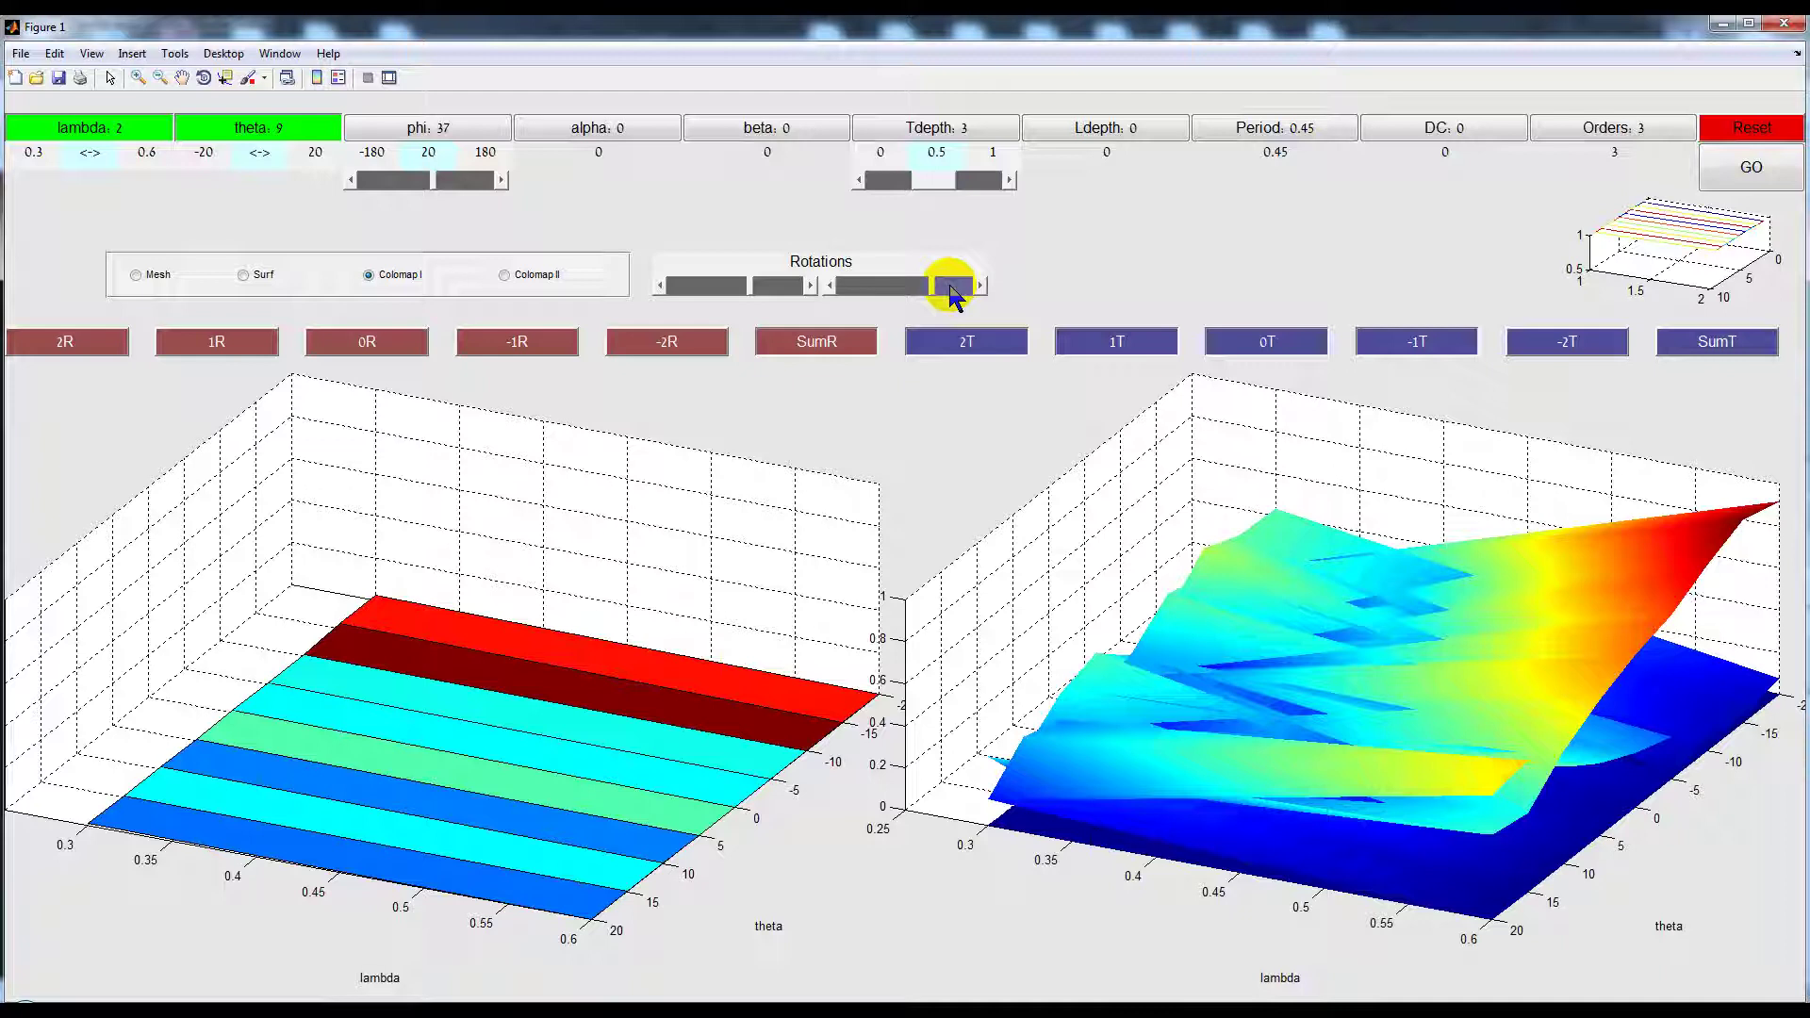
{"action": "left_click", "coordinate": [990, 180]}
{"action": "left_click", "coordinate": [919, 180]}
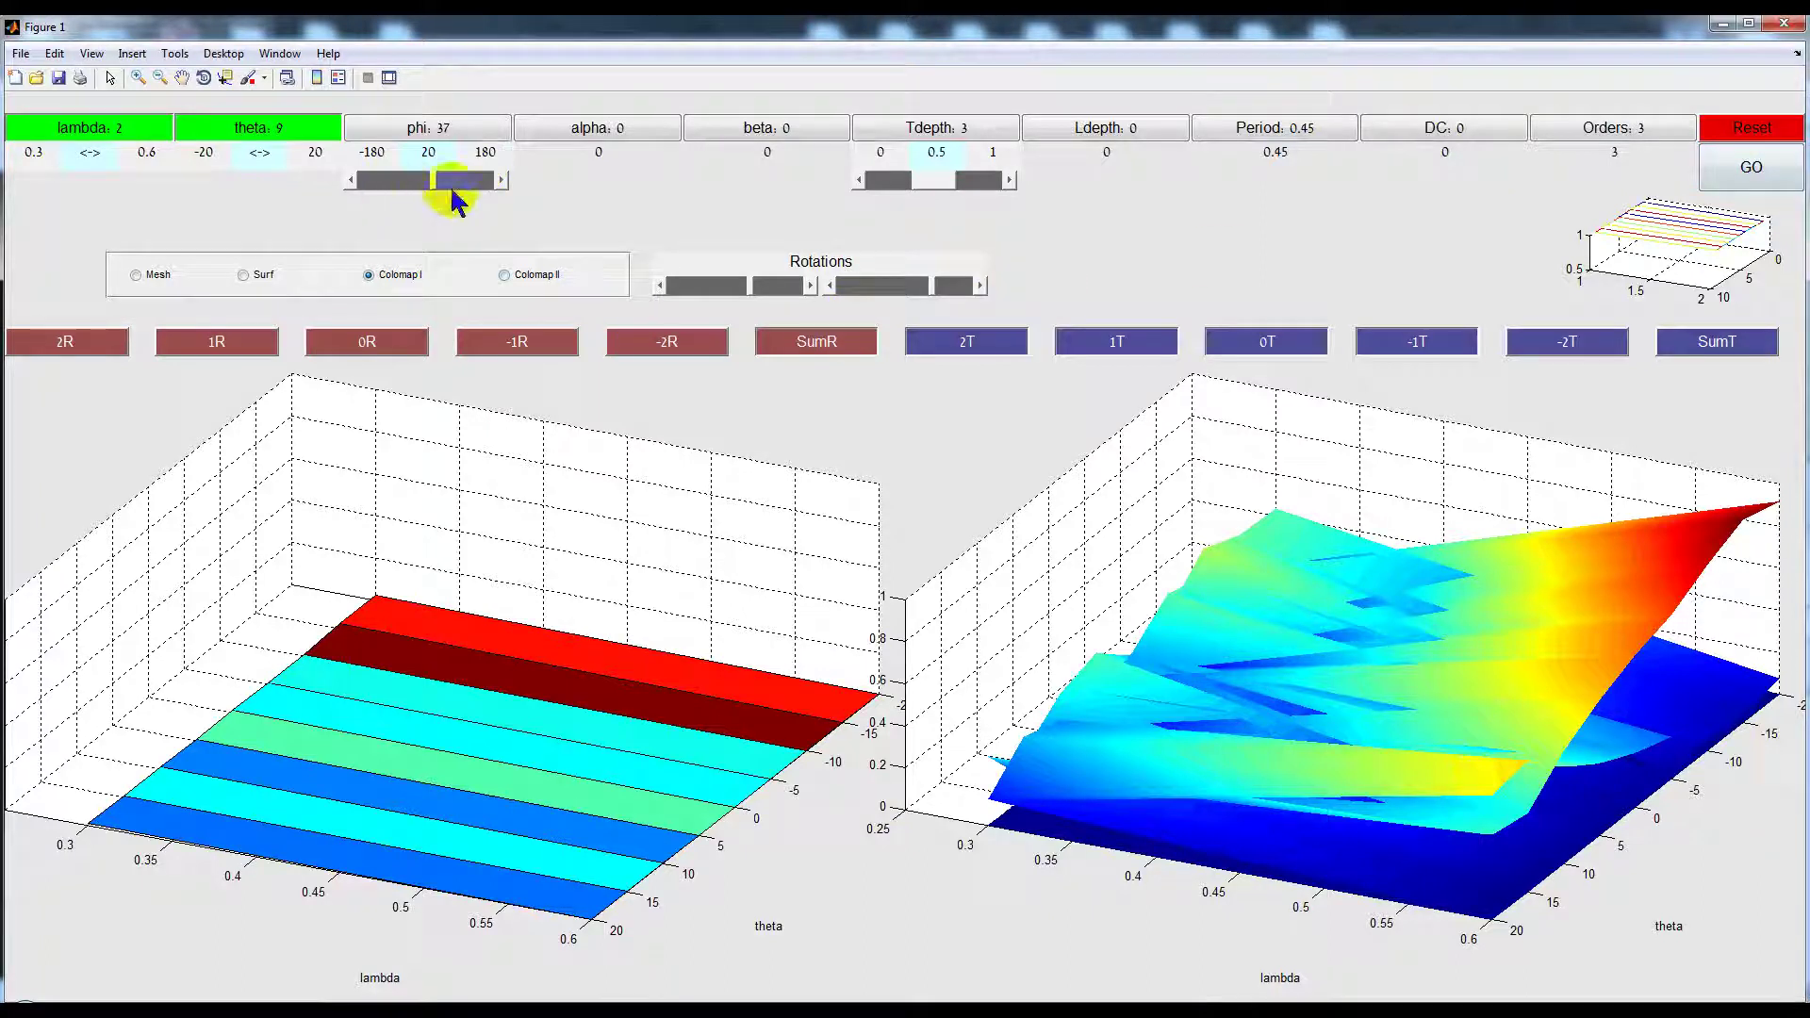
{"action": "left_click", "coordinate": [1742, 136]}
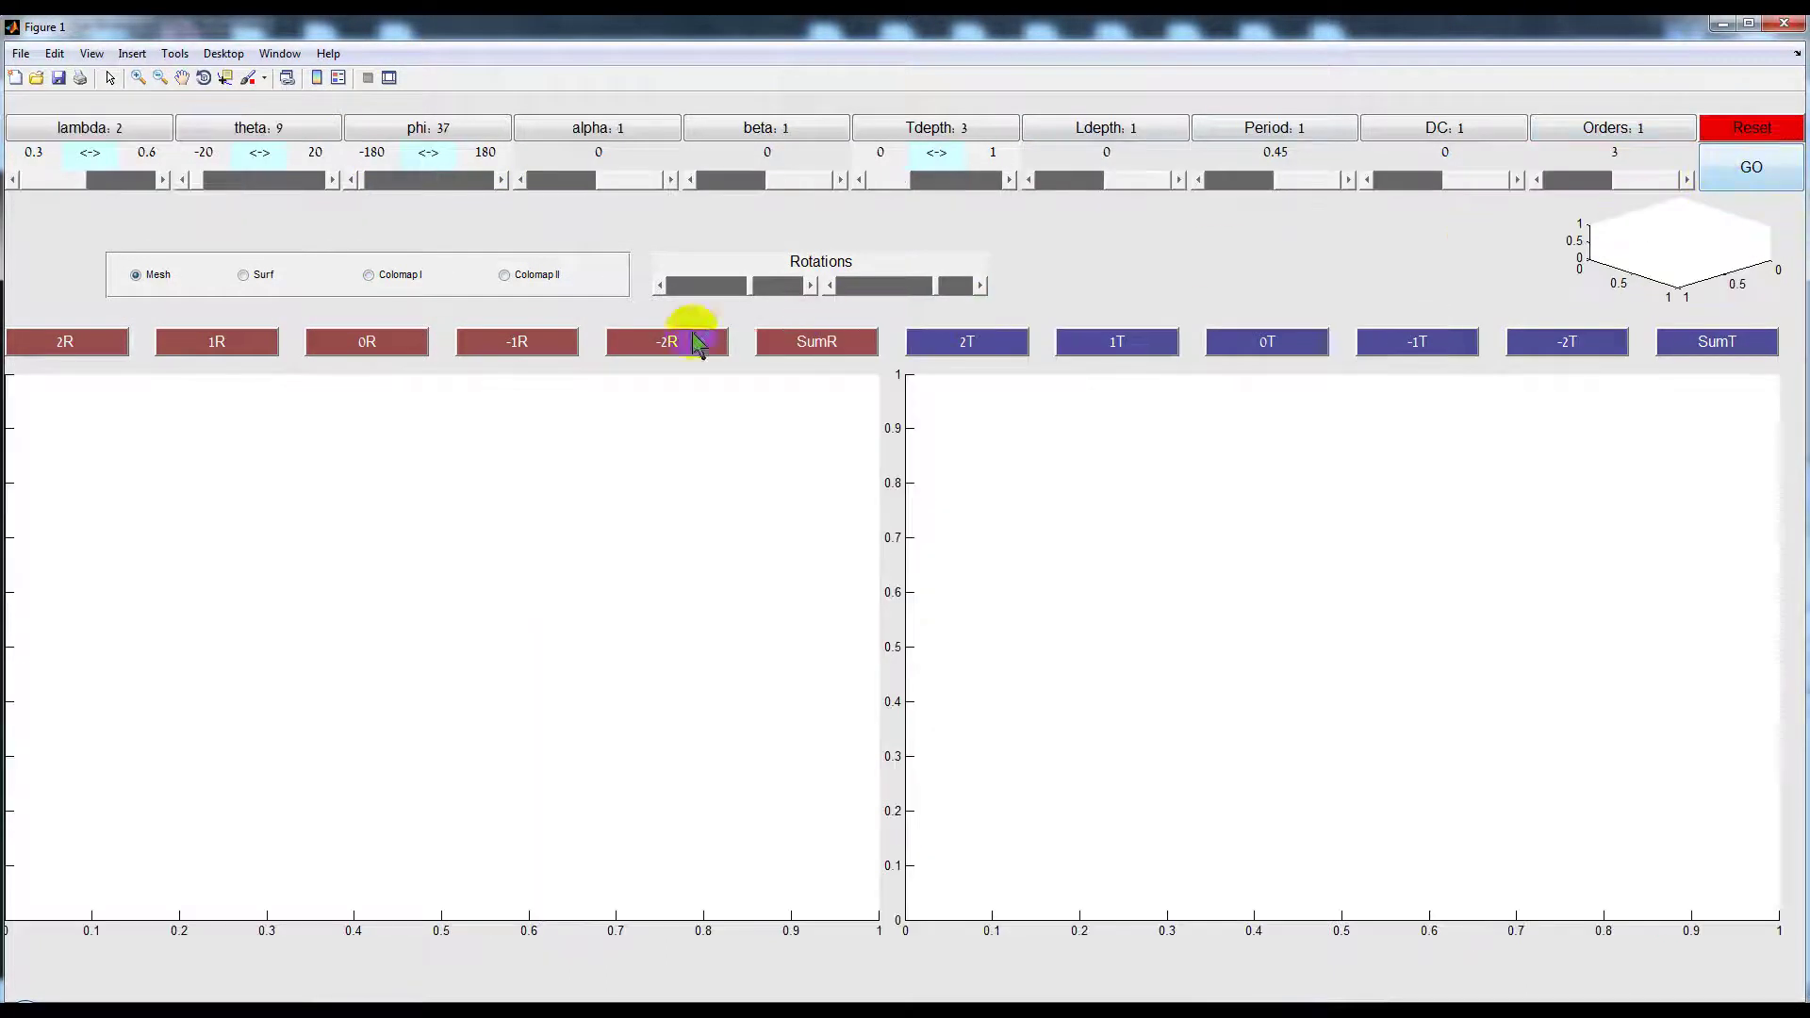
Load theta and phi as the plotted pair, set Tdepth 0.5, and plot 1T on the right
{"action": "left_click", "coordinate": [274, 134]}
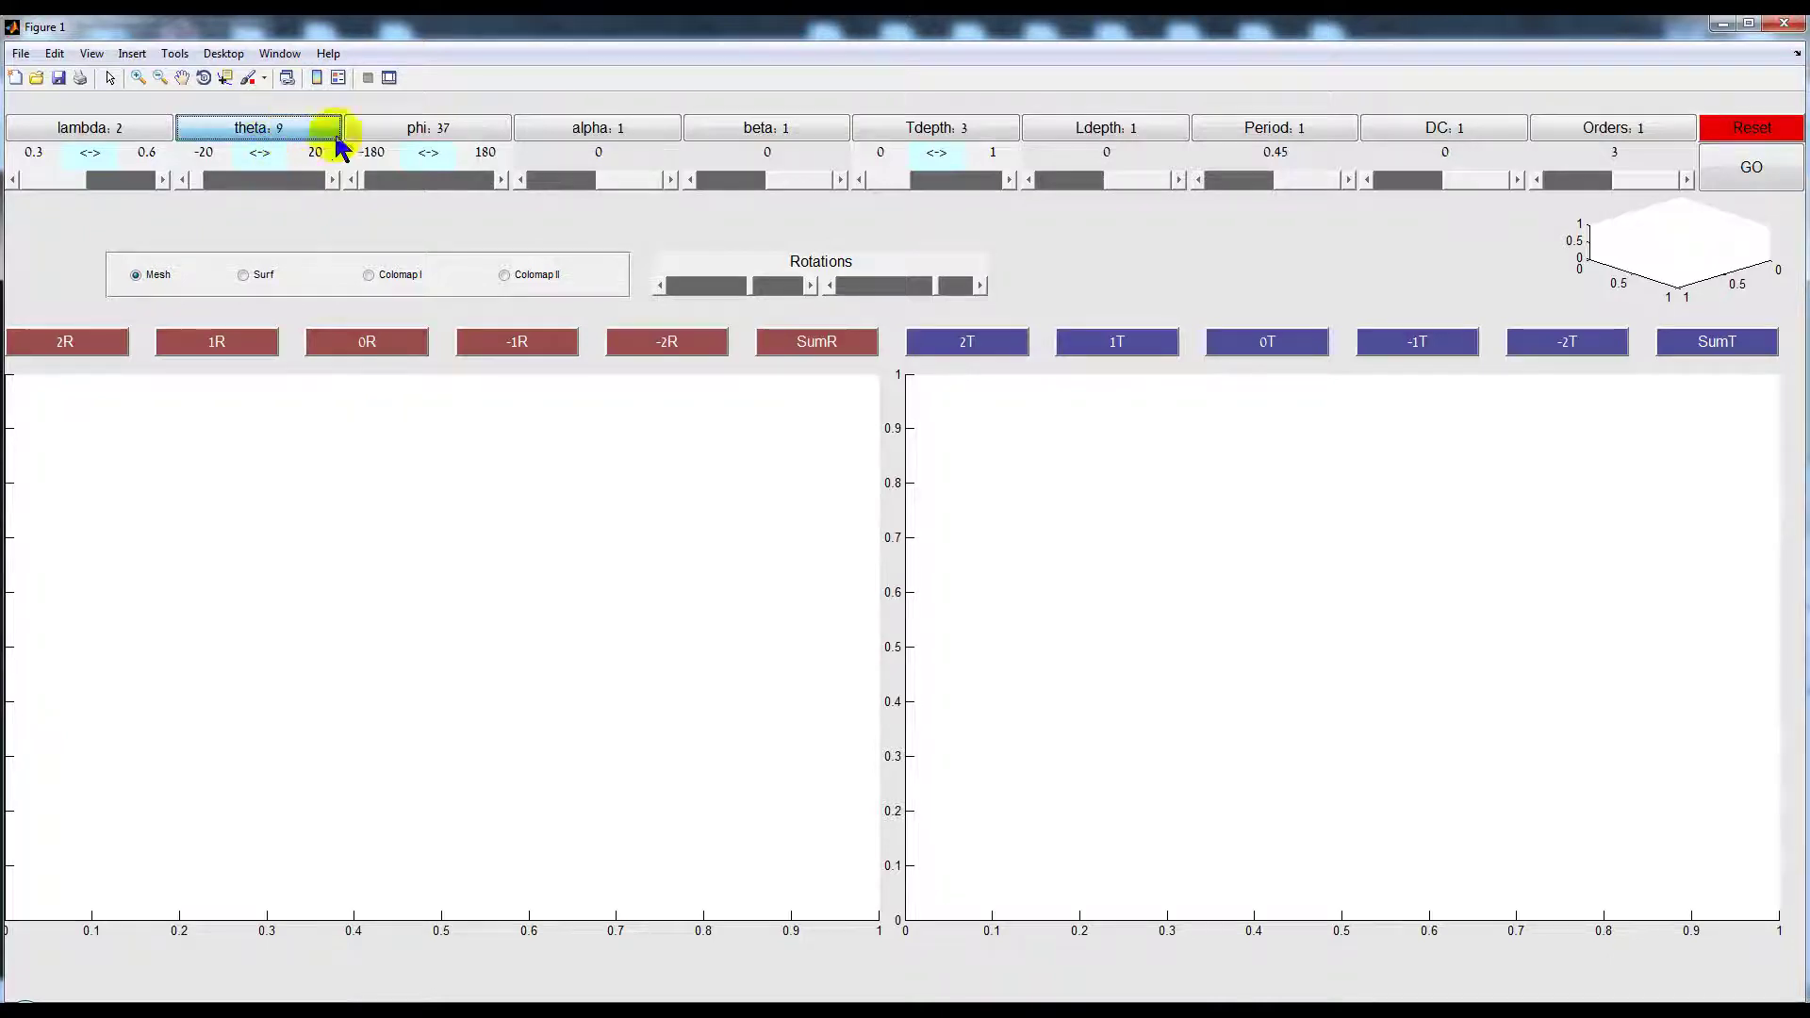
{"action": "left_click", "coordinate": [424, 136]}
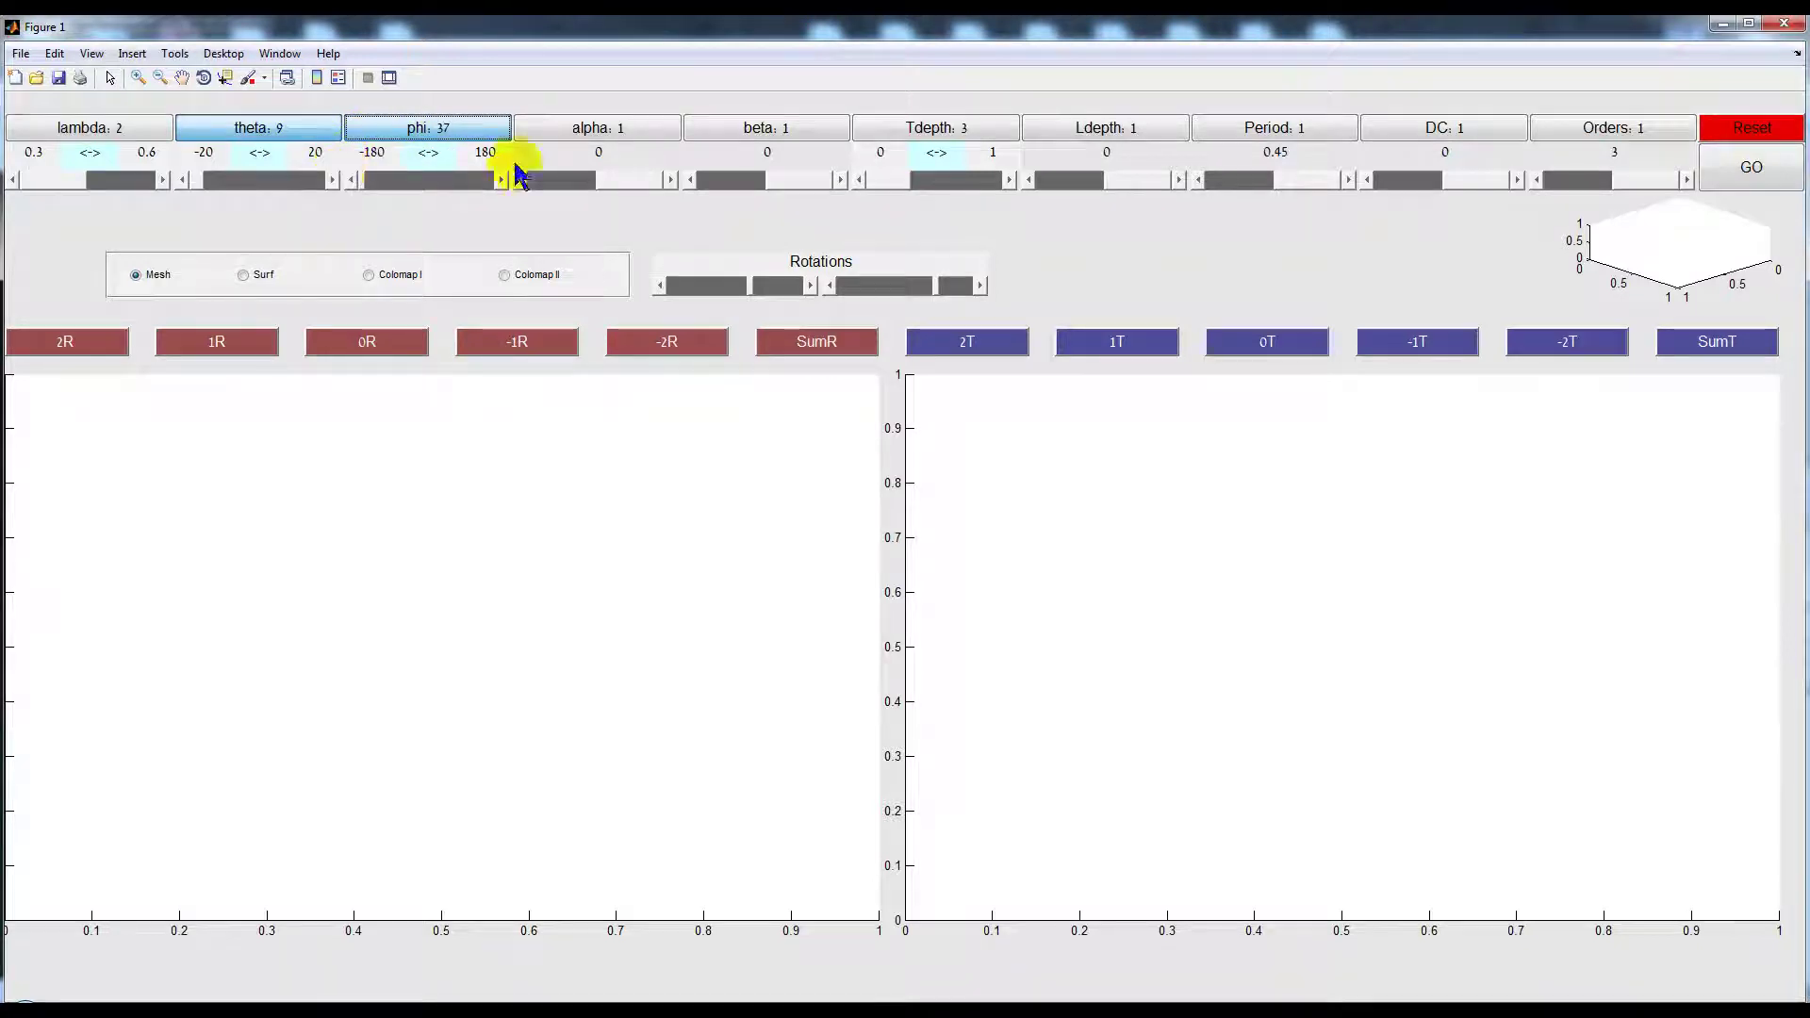
{"action": "left_click", "coordinate": [1737, 179]}
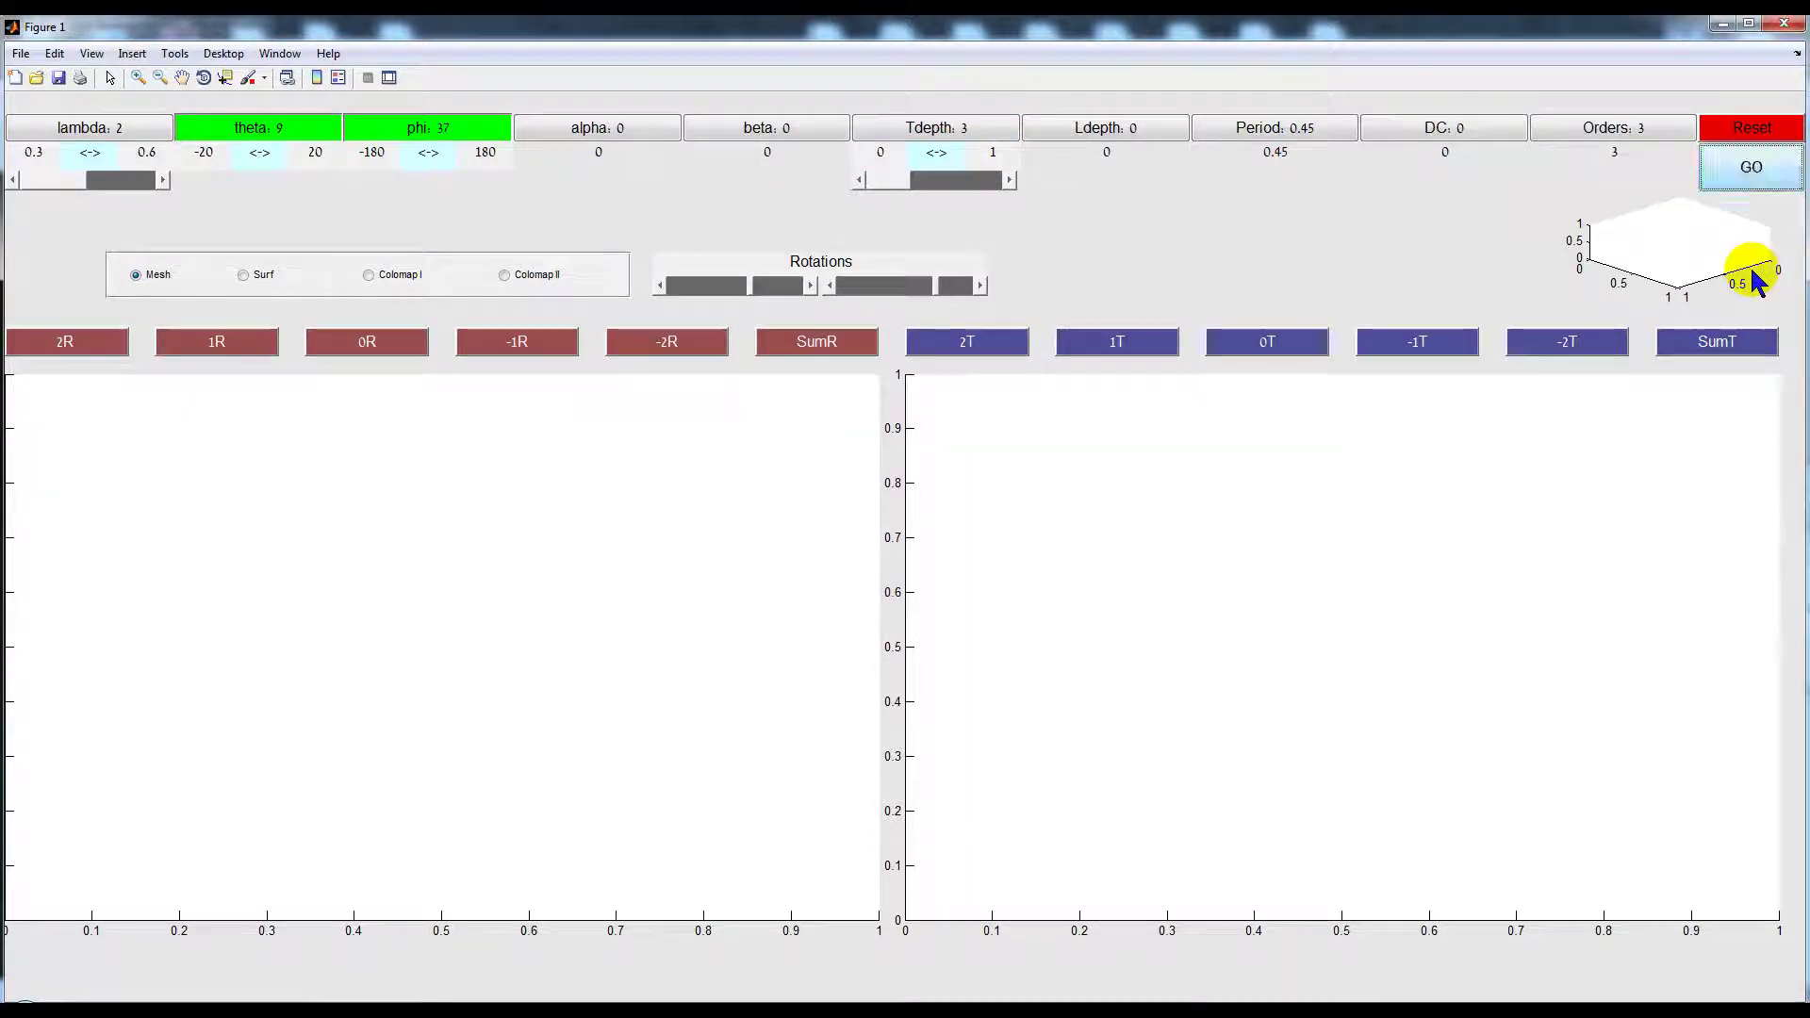
{"action": "left_click", "coordinate": [999, 182]}
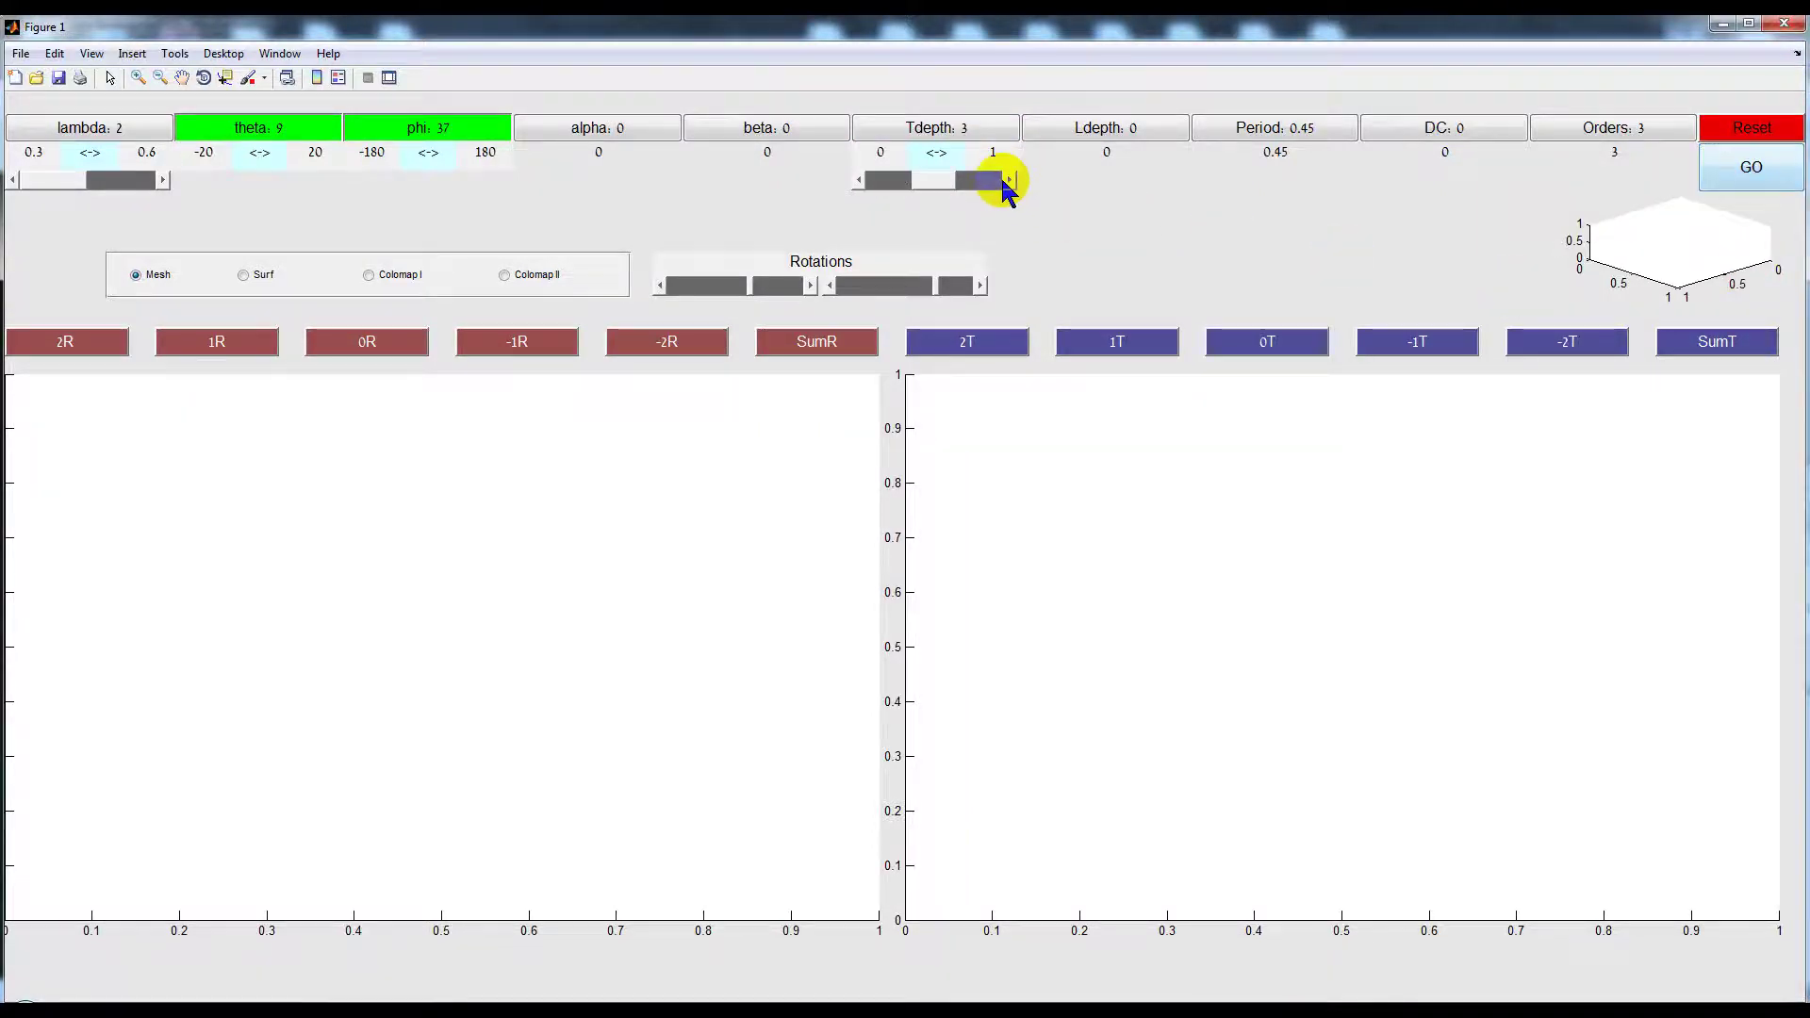
{"action": "left_click", "coordinate": [806, 344]}
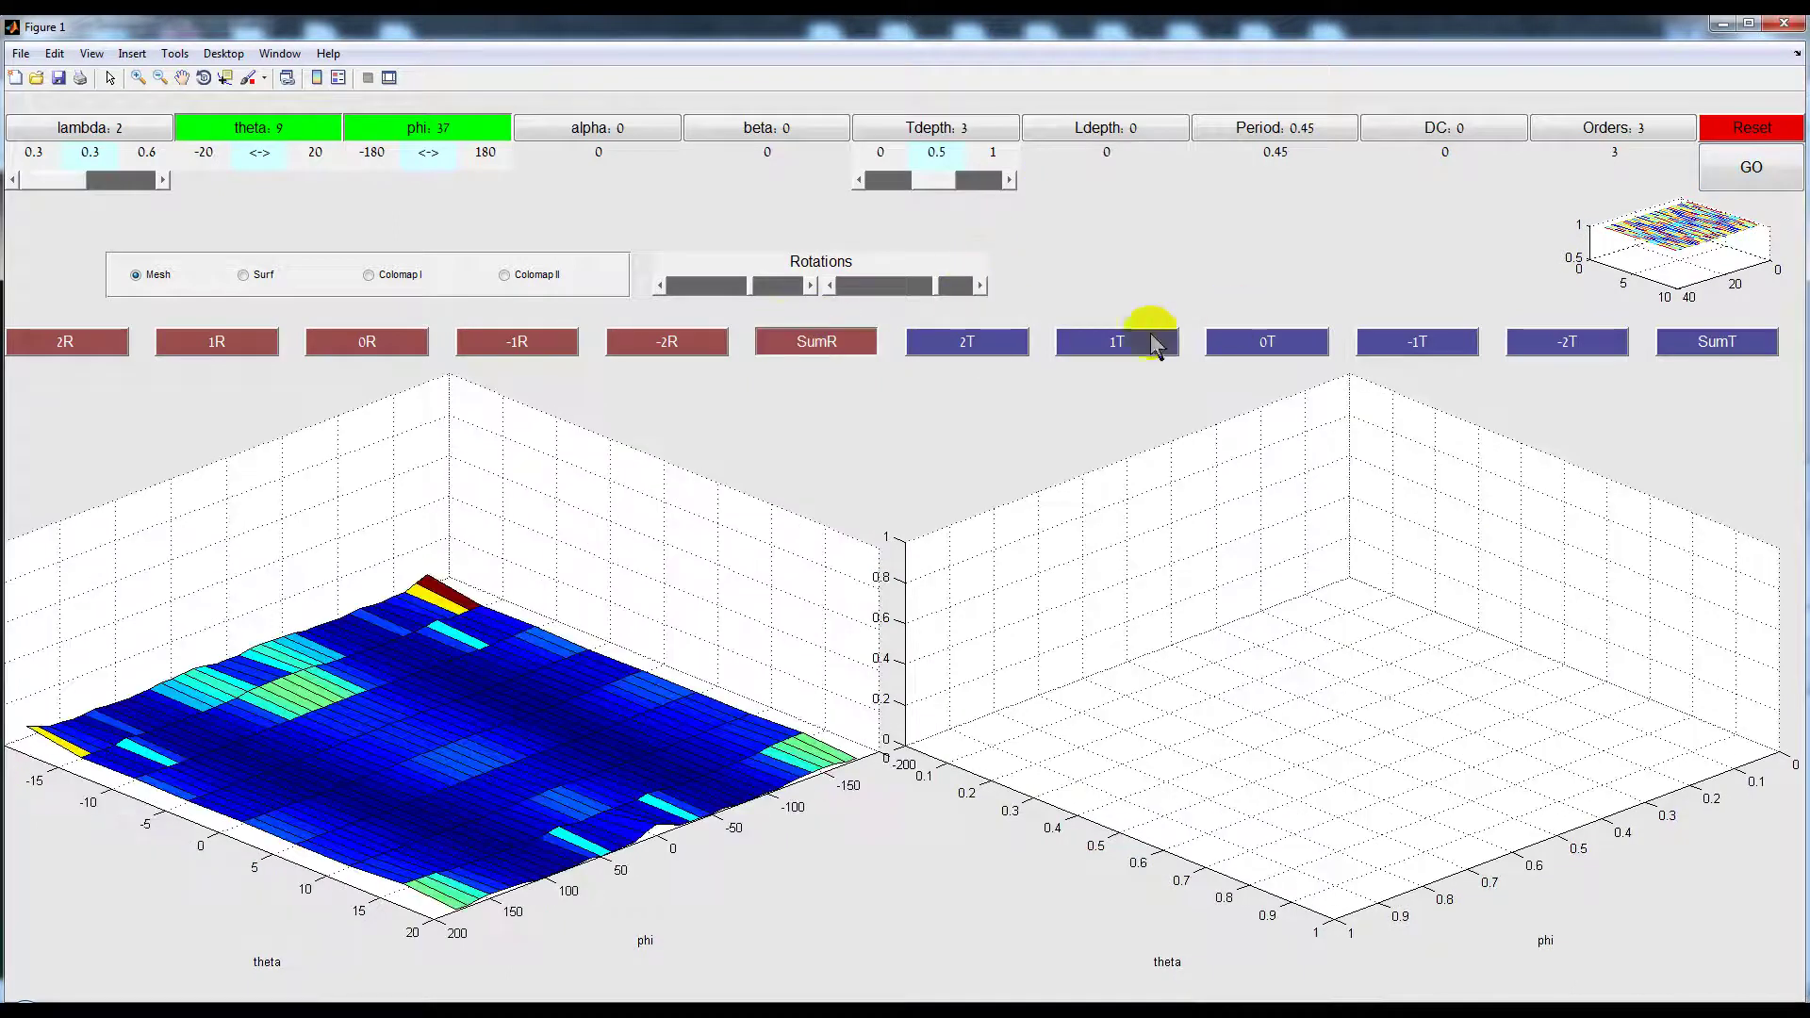
Redraw the 1T order as a filled Colormap I surface
{"action": "left_click", "coordinate": [1094, 347]}
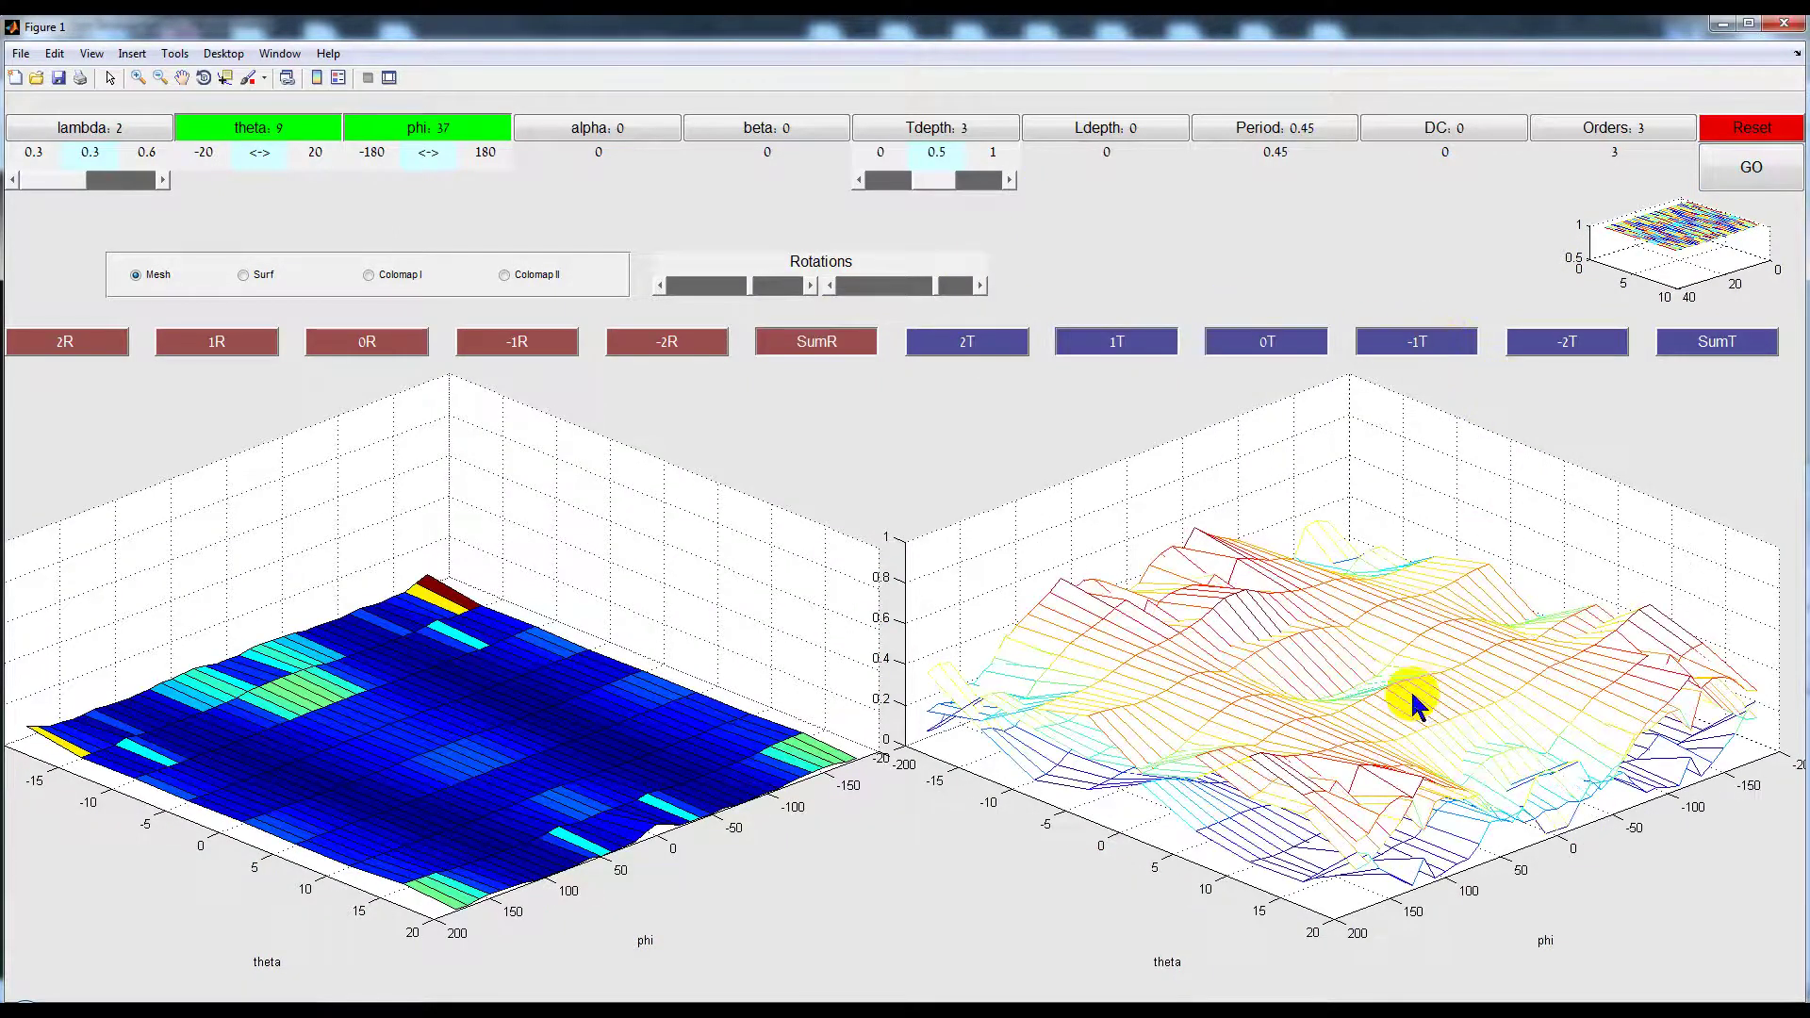
{"action": "left_click", "coordinate": [375, 275]}
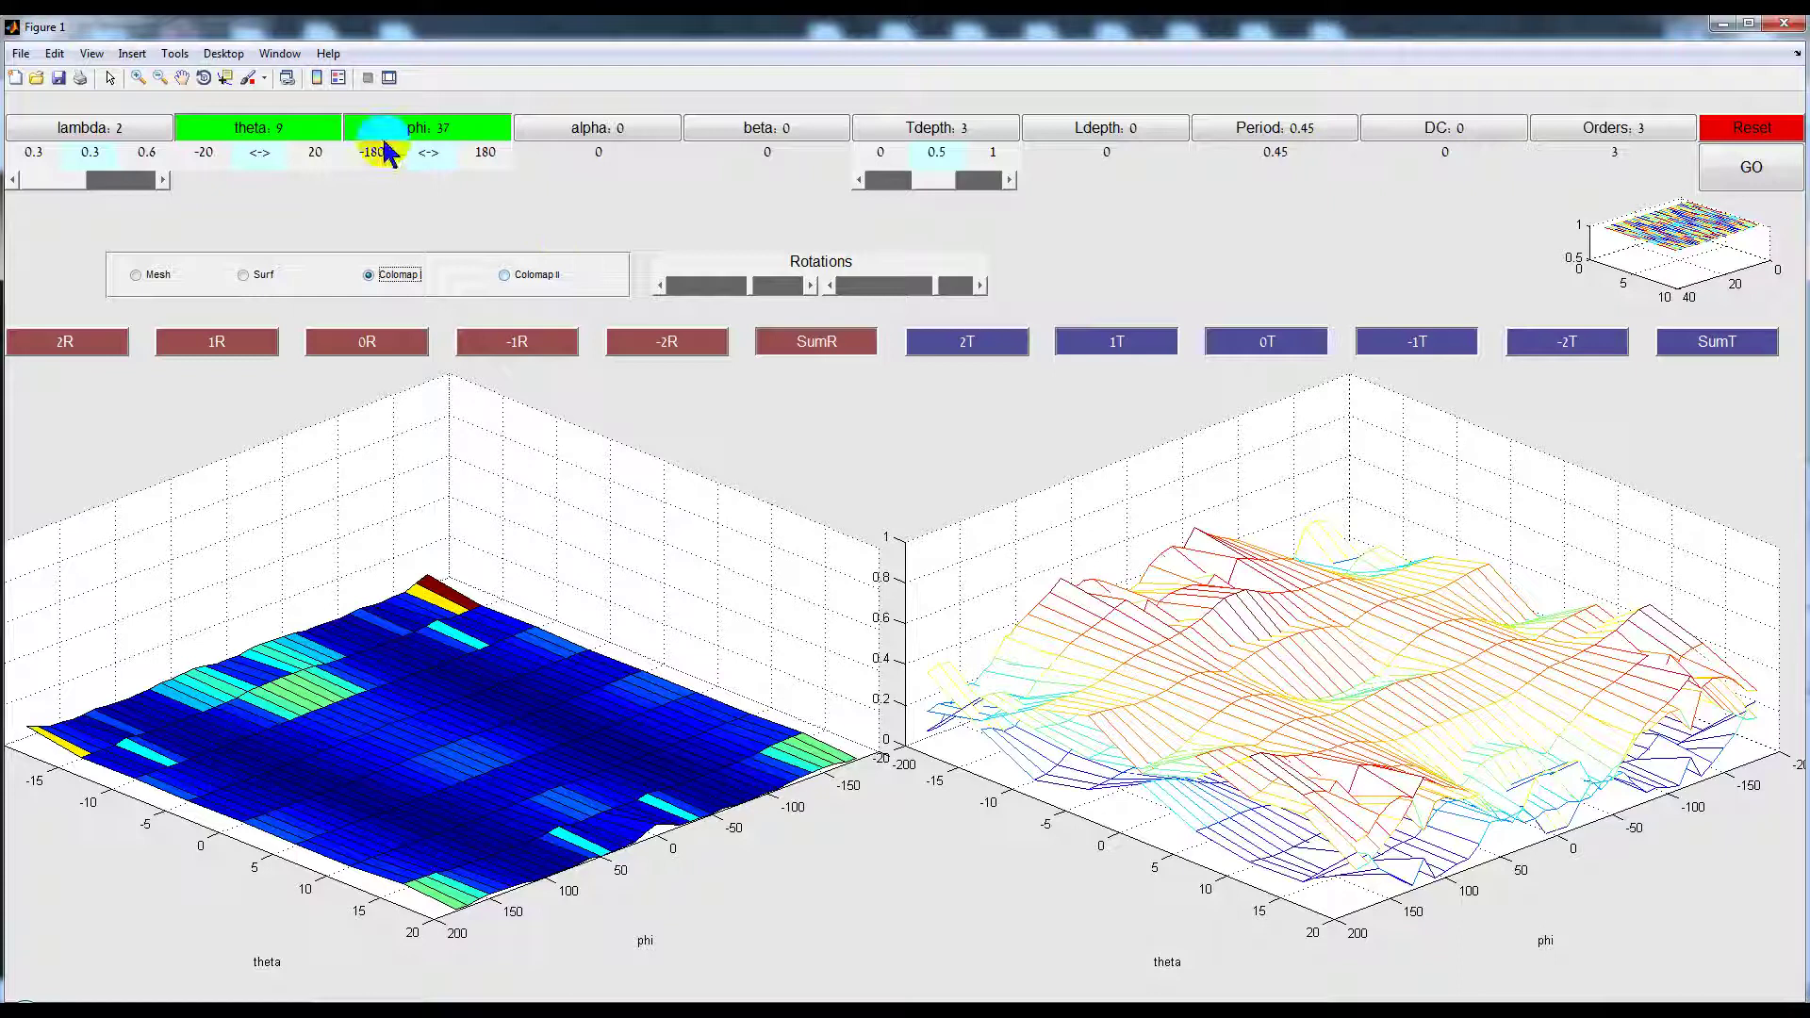
{"action": "left_click", "coordinate": [1119, 345]}
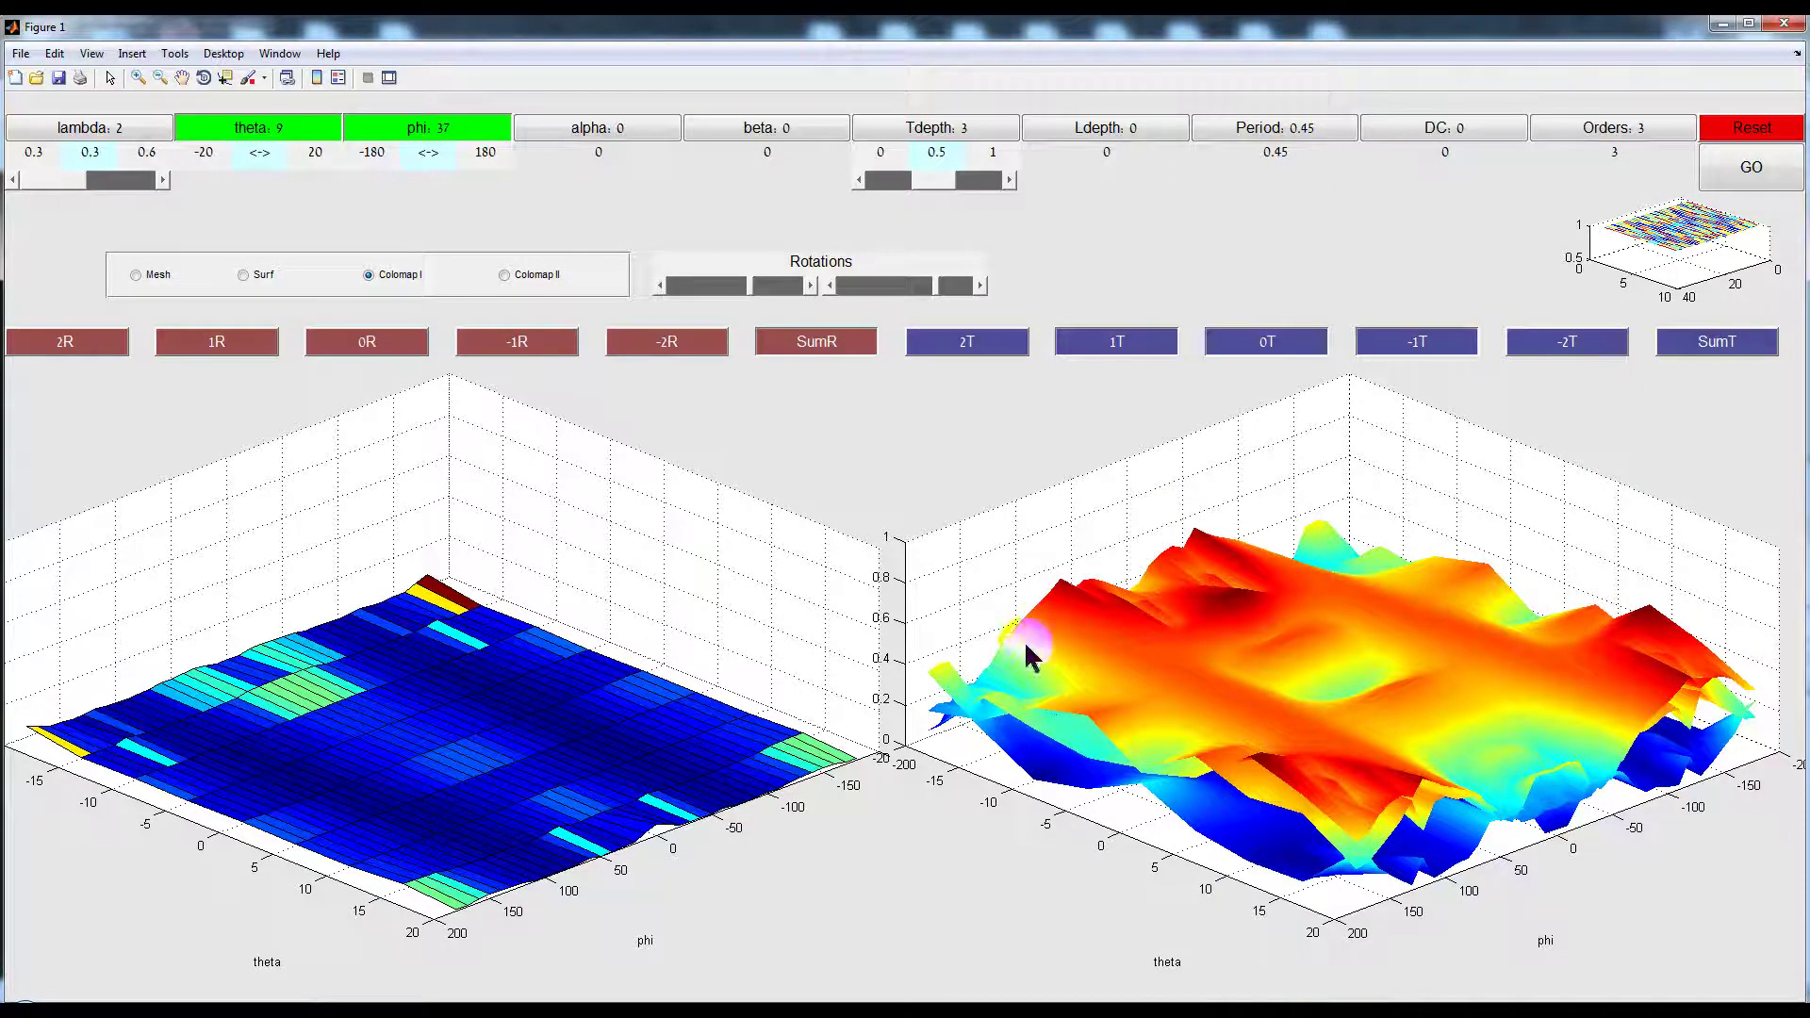
Turn both plots horizontally and lower their viewing elevation
{"action": "left_click", "coordinate": [980, 286]}
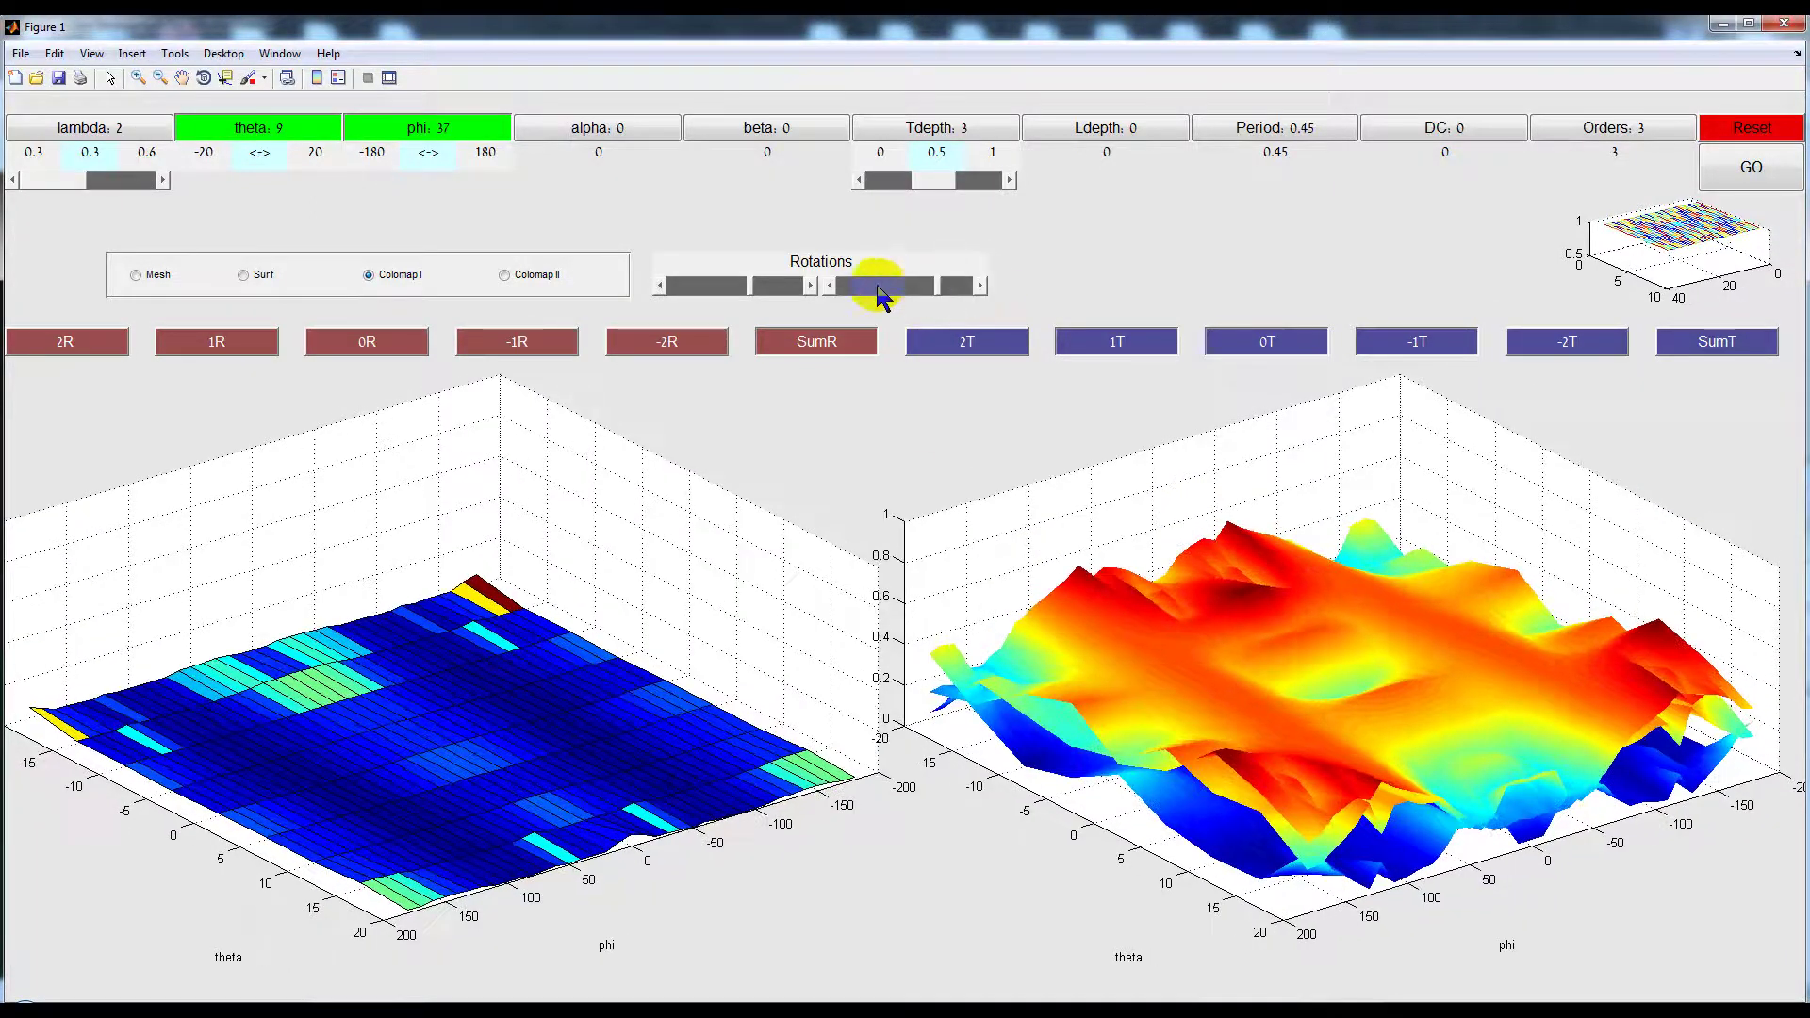
{"action": "left_click", "coordinate": [806, 285]}
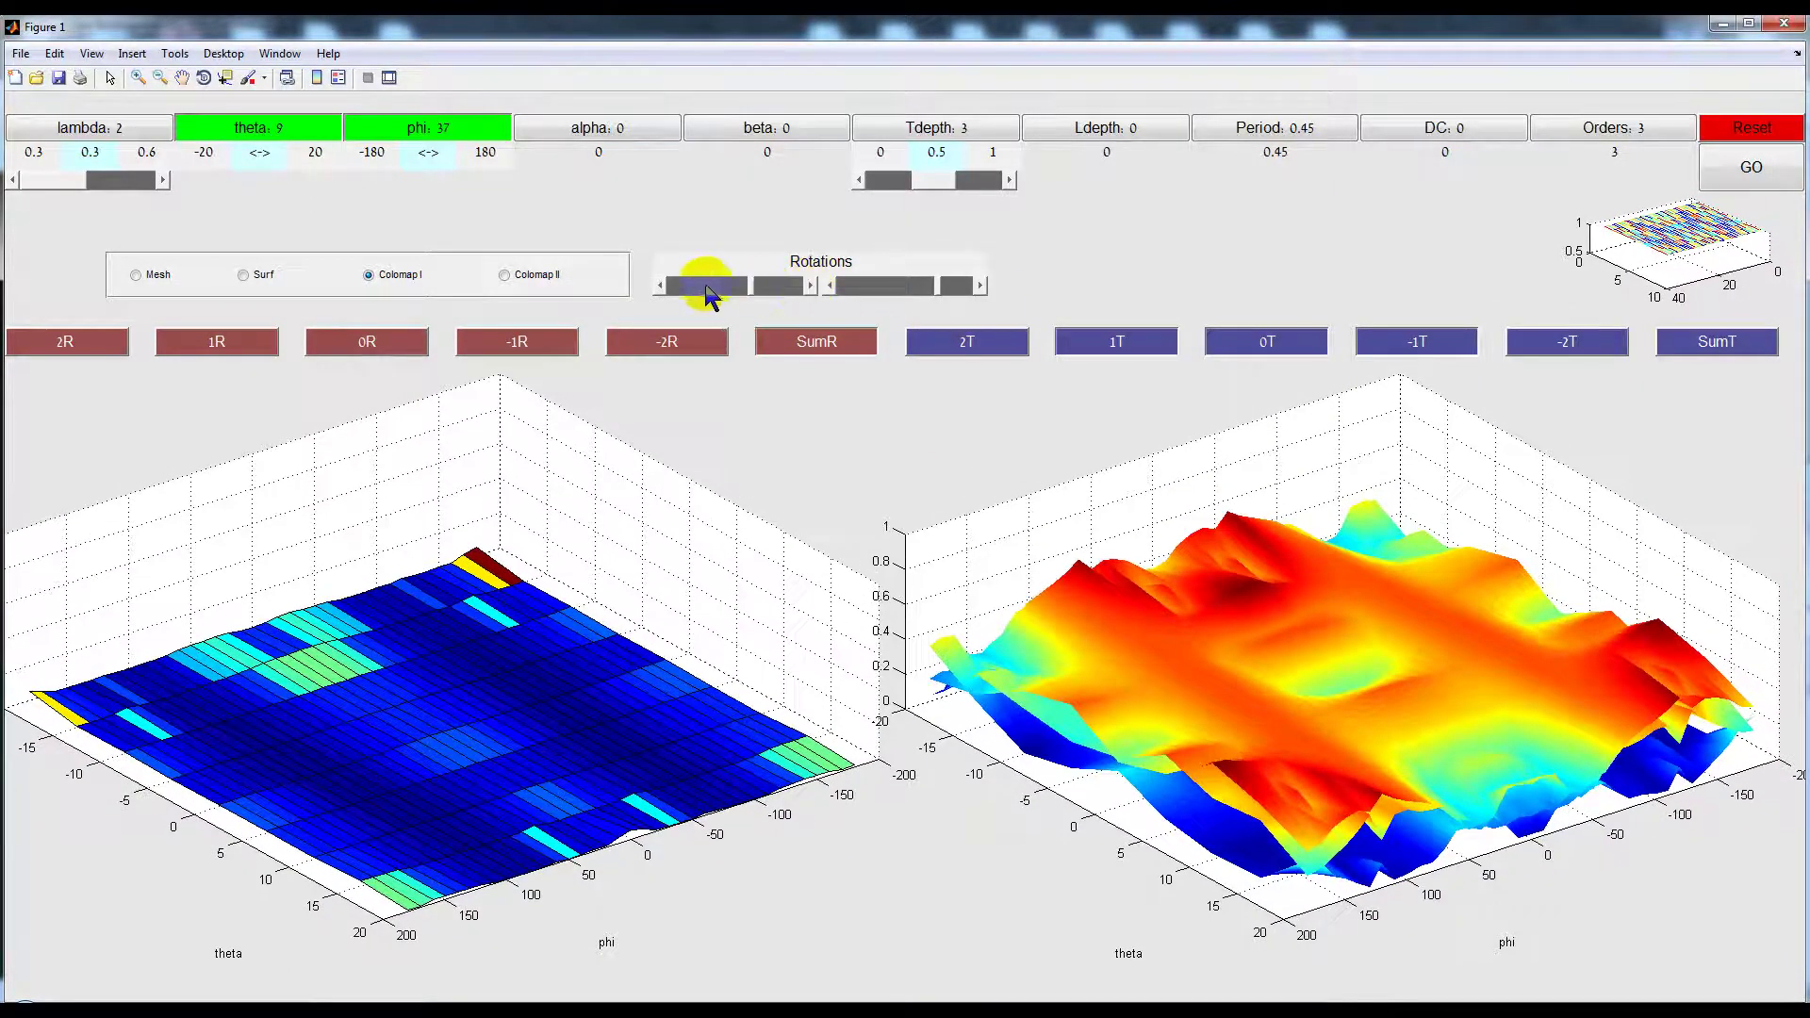
{"action": "left_click", "coordinate": [661, 286]}
{"action": "left_click", "coordinate": [661, 285]}
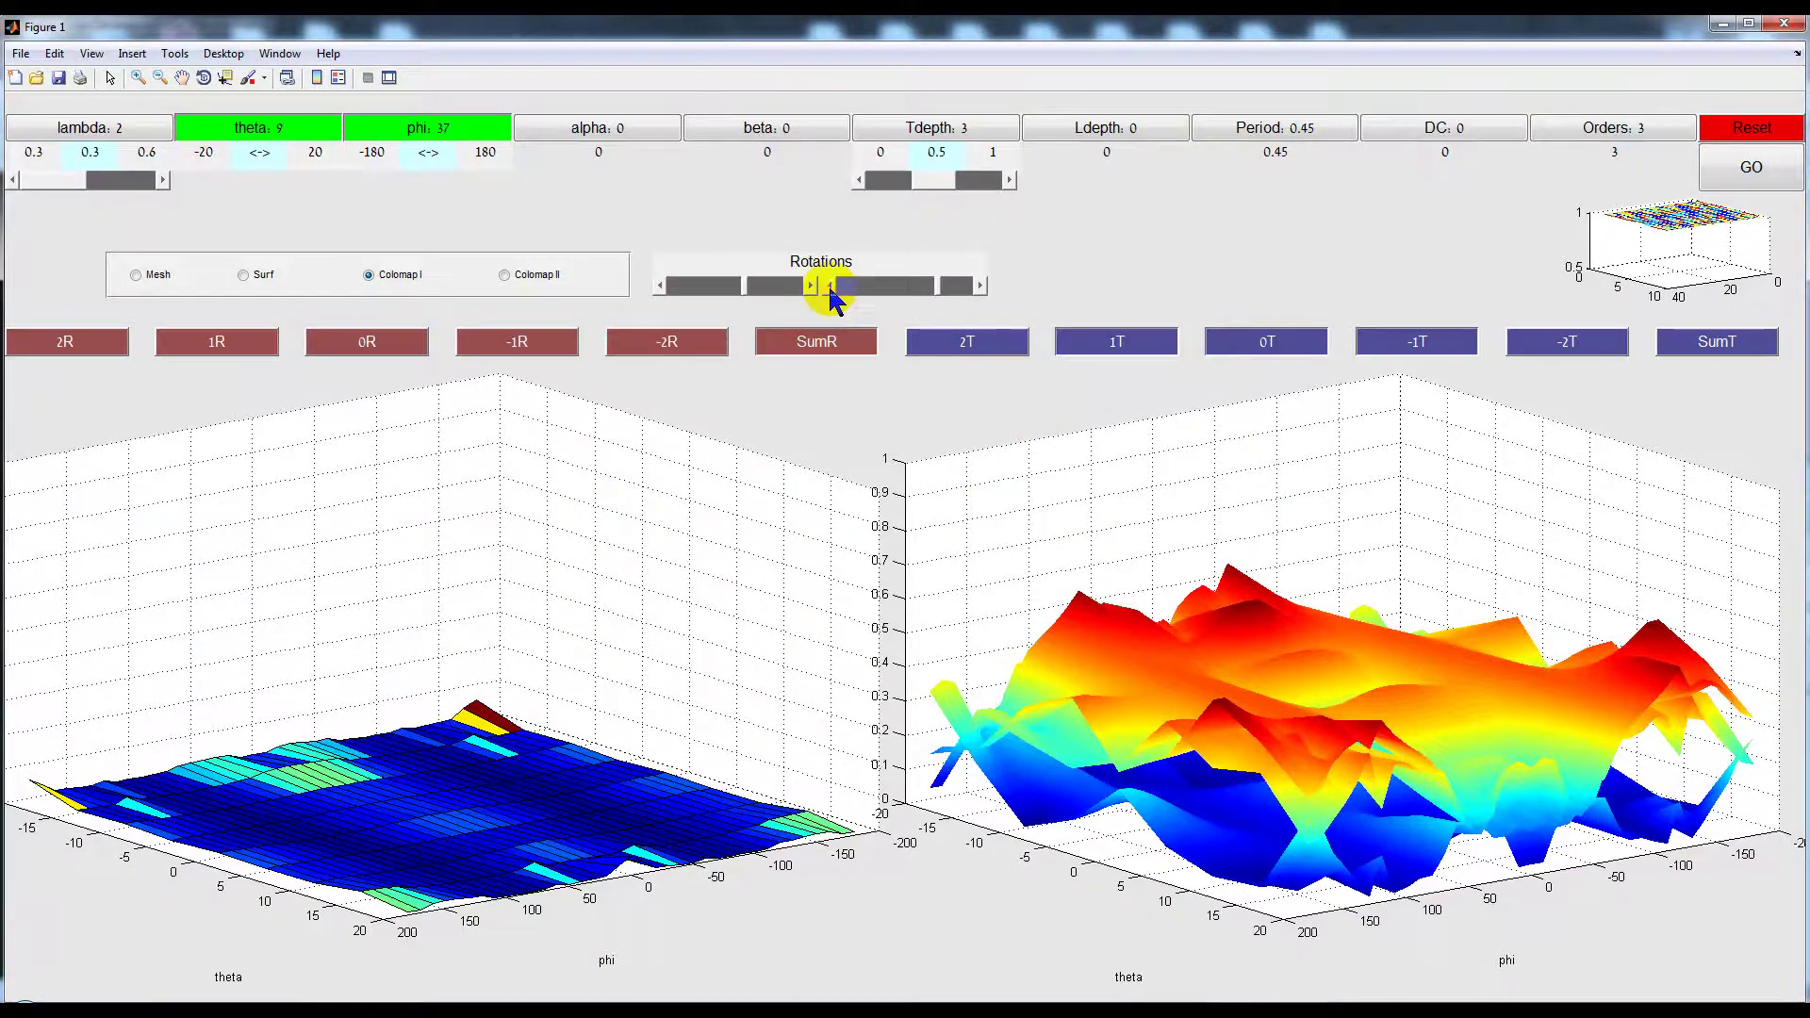
Set lambda to 0.6 at Tdepth 0.5, then spin the right plot with Rotate 3D
{"action": "left_click", "coordinate": [829, 289]}
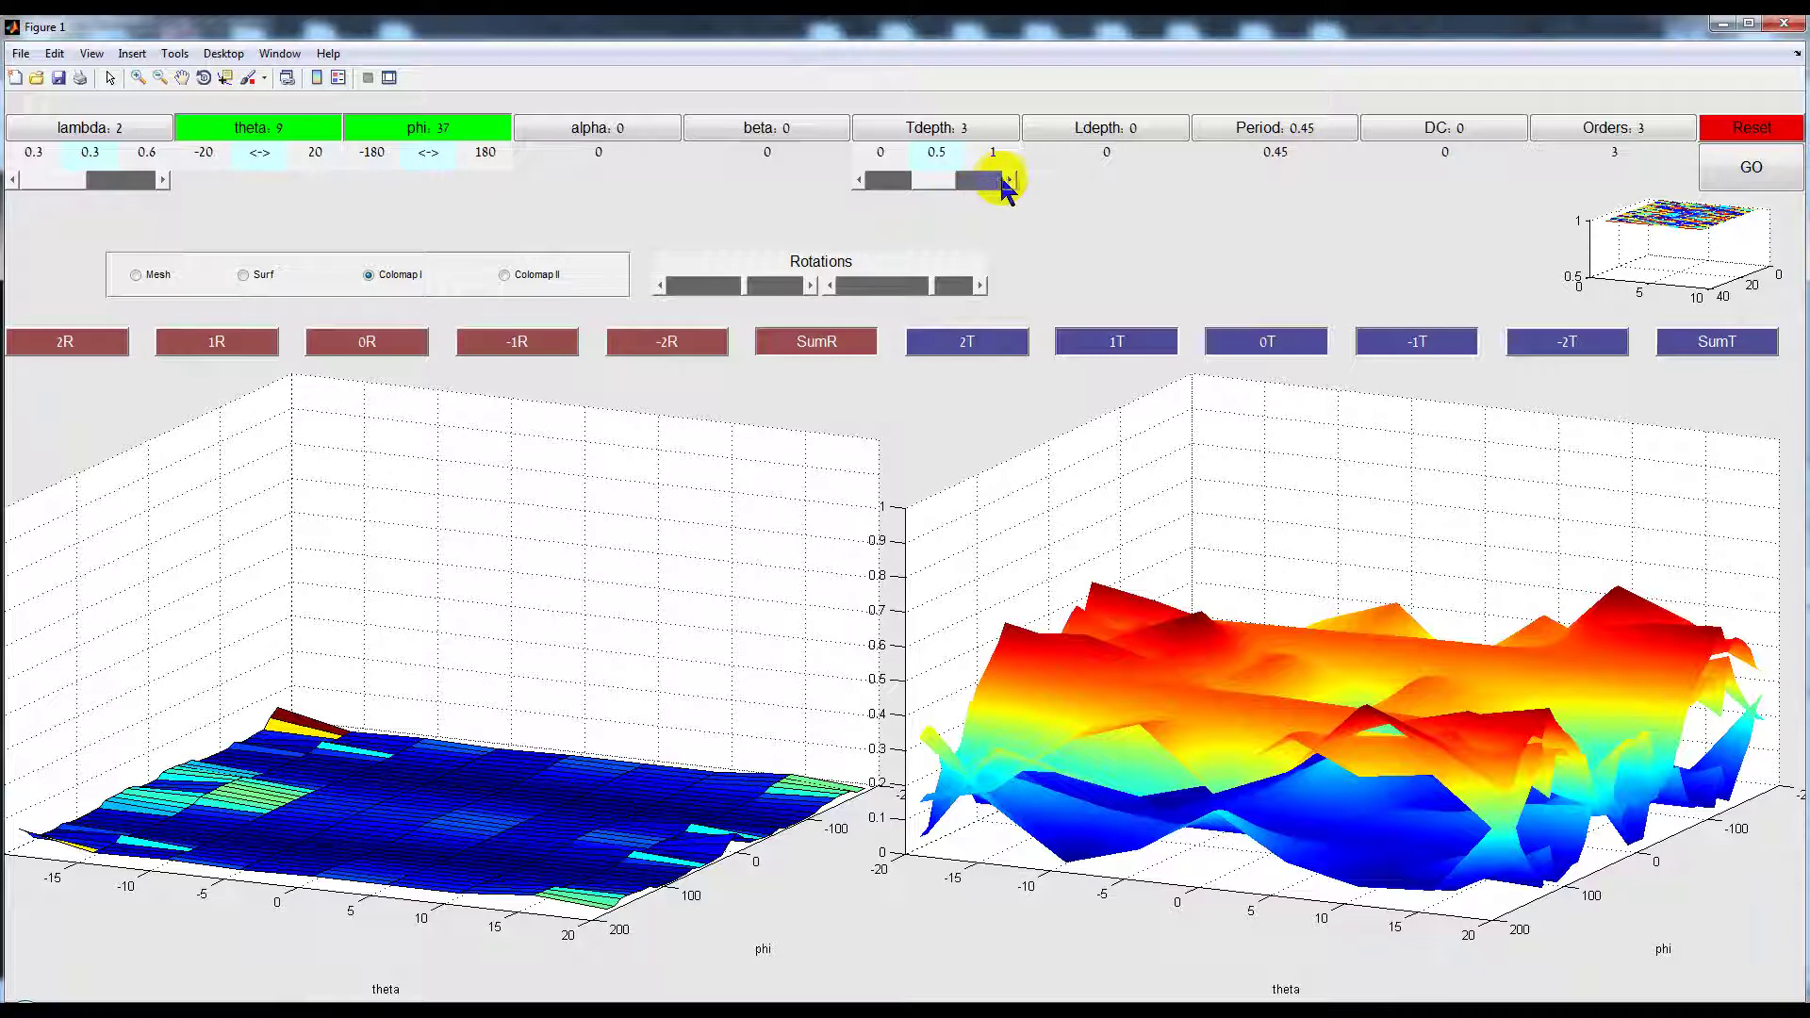
{"action": "left_click", "coordinate": [166, 179]}
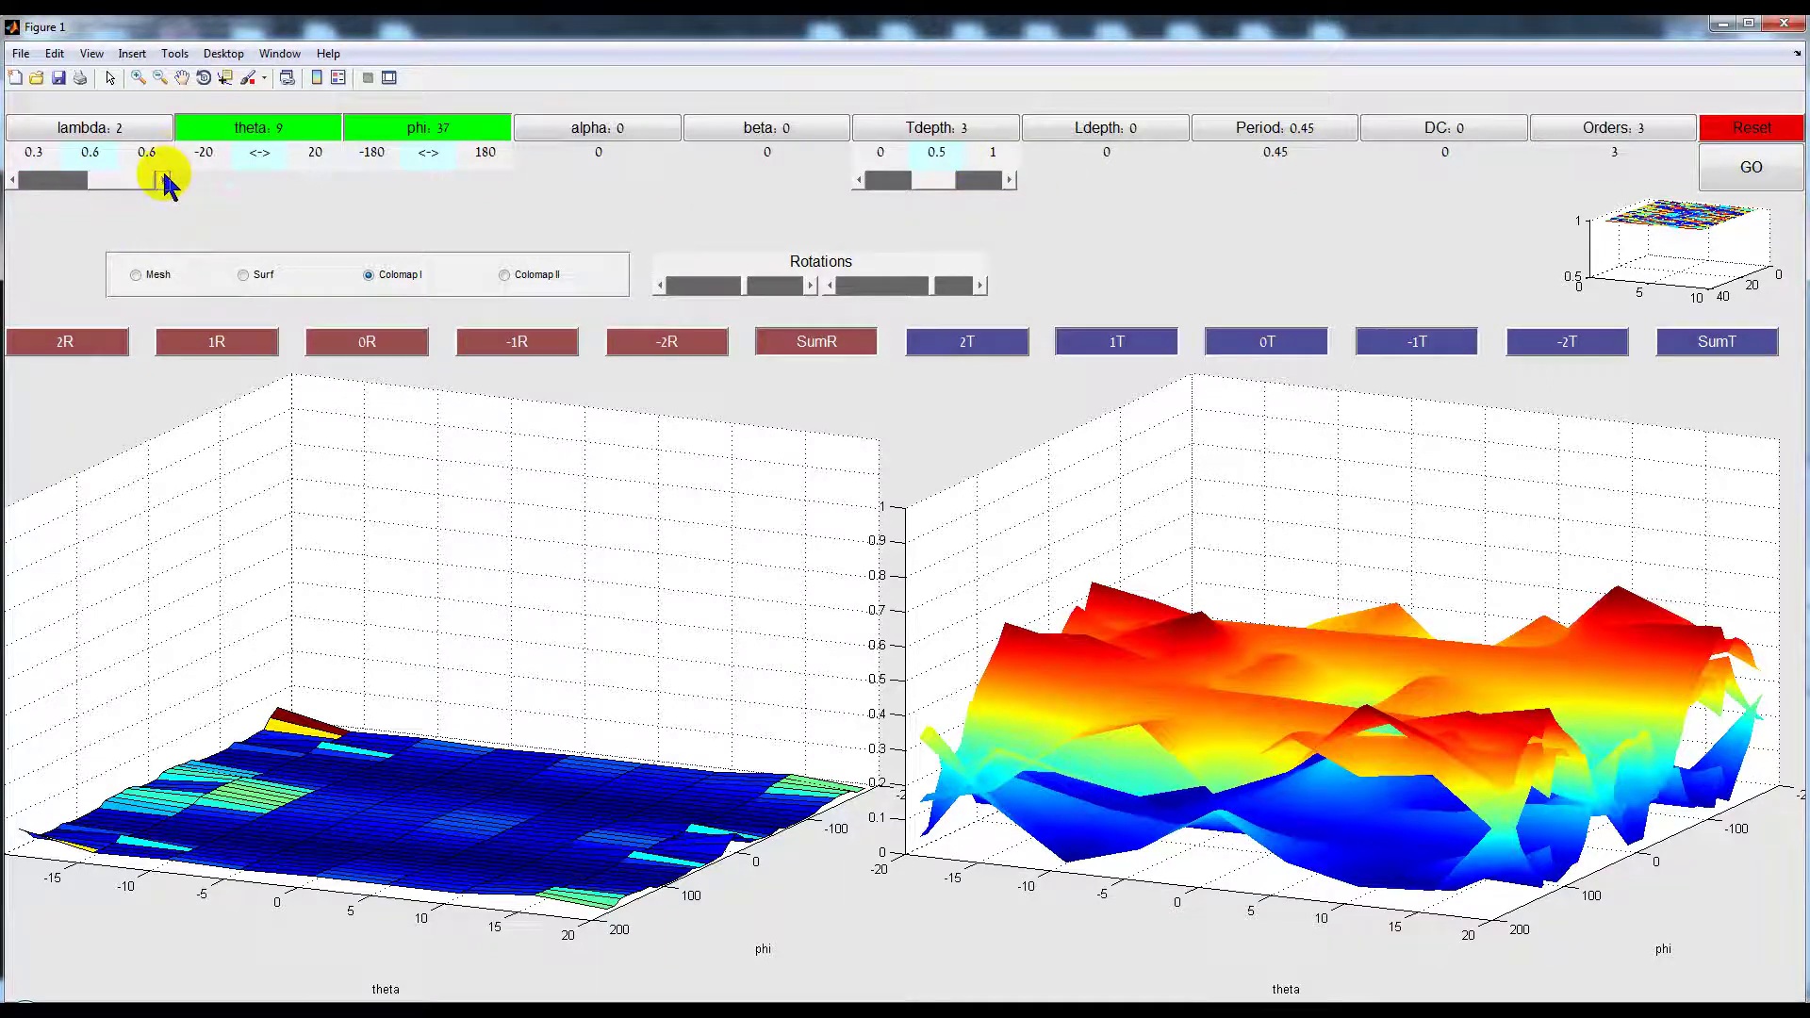
{"action": "left_click", "coordinate": [886, 180]}
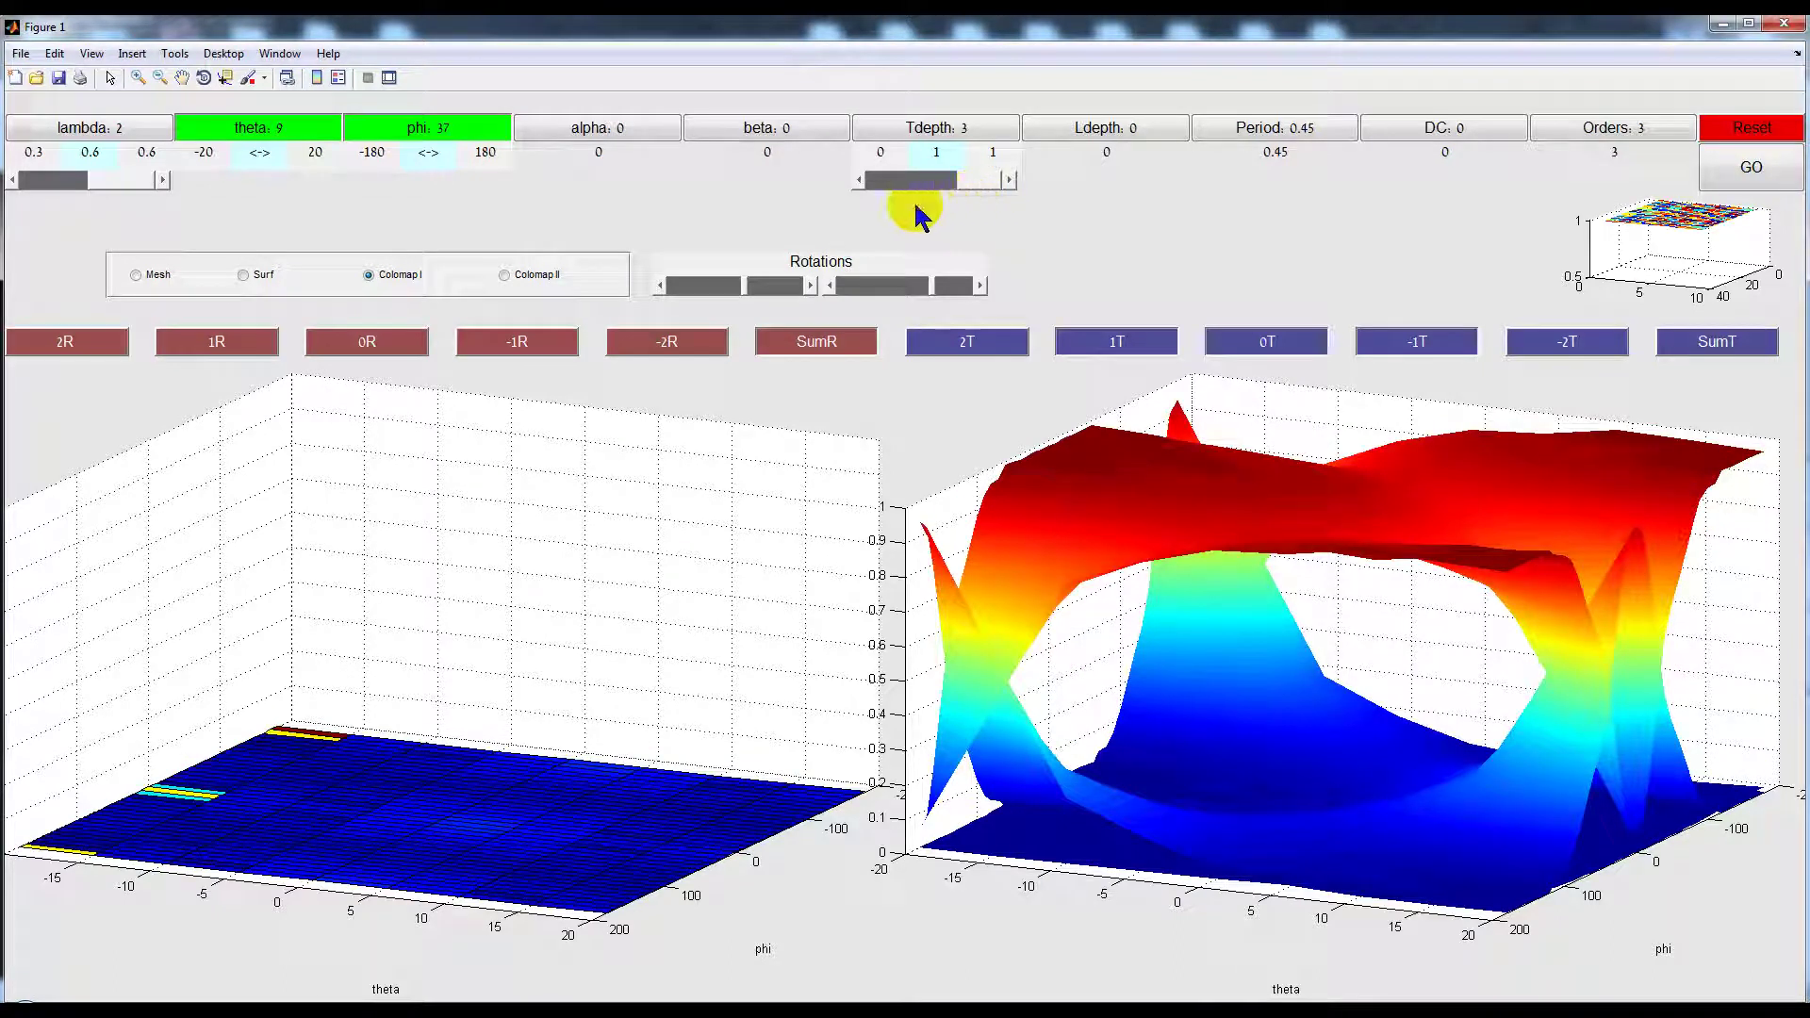
{"action": "left_click", "coordinate": [862, 179]}
{"action": "left_click", "coordinate": [40, 185]}
{"action": "left_click", "coordinate": [12, 179]}
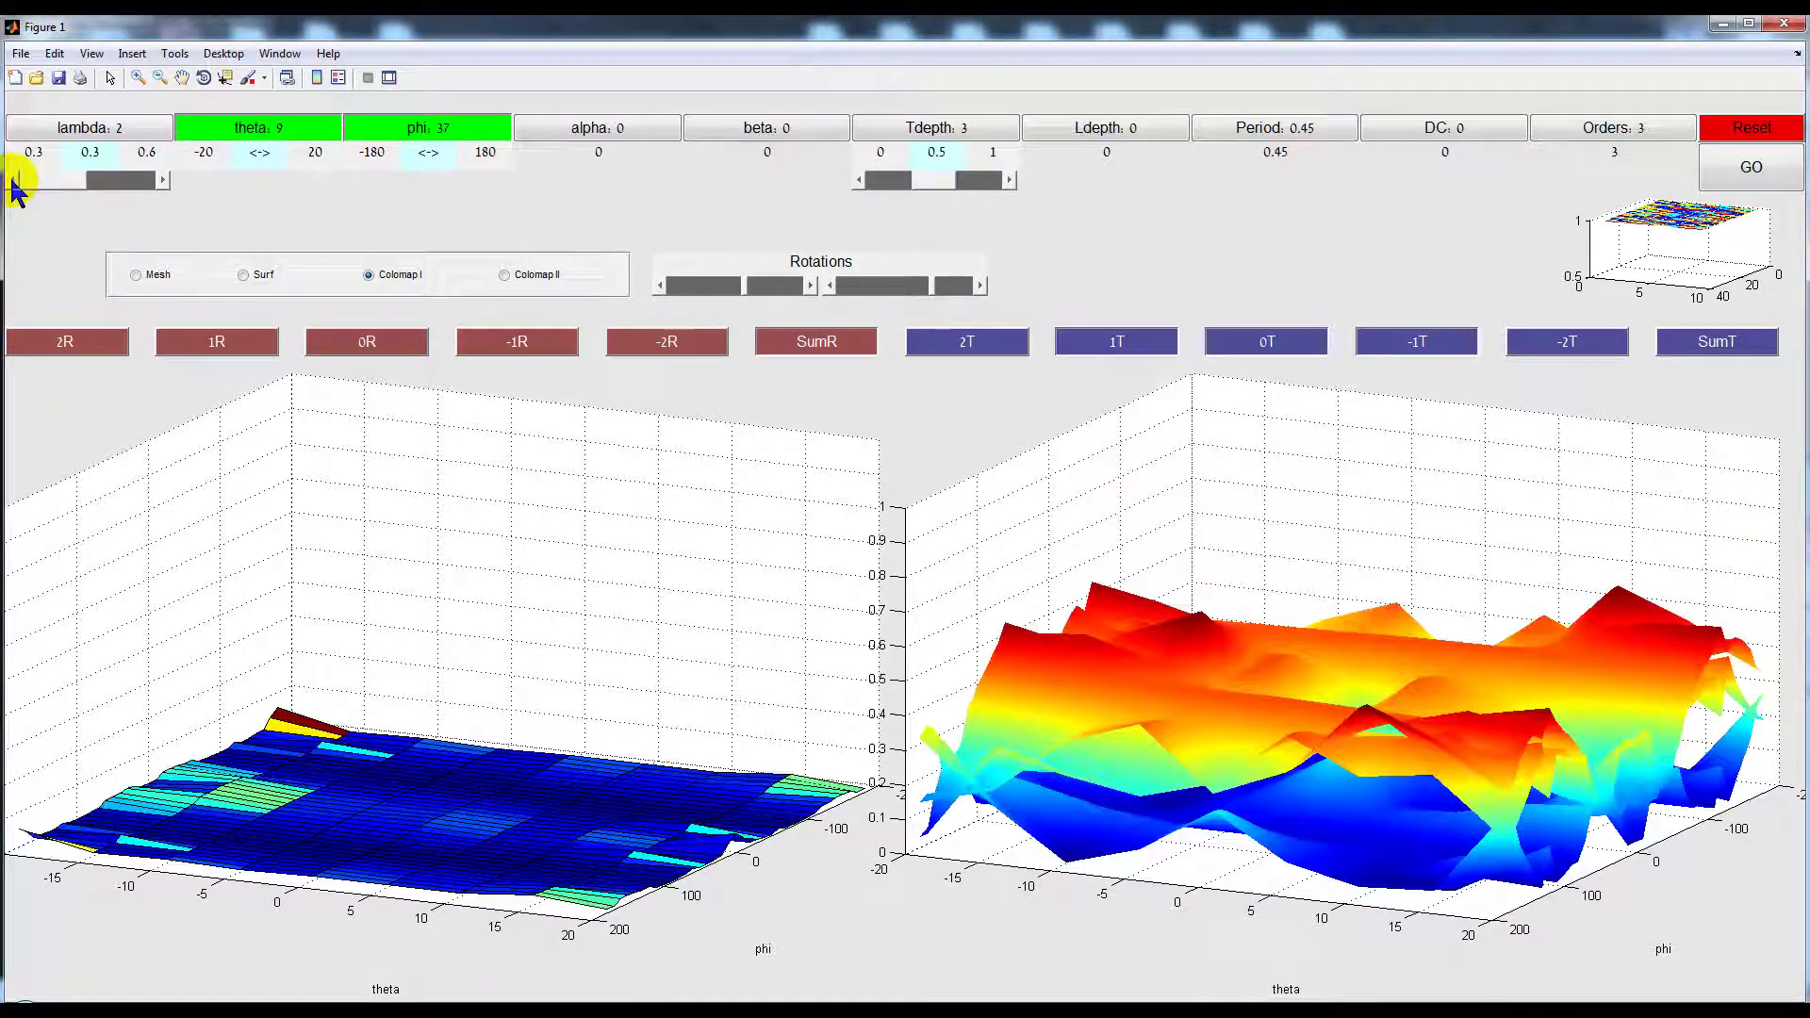
{"action": "left_click", "coordinate": [162, 180]}
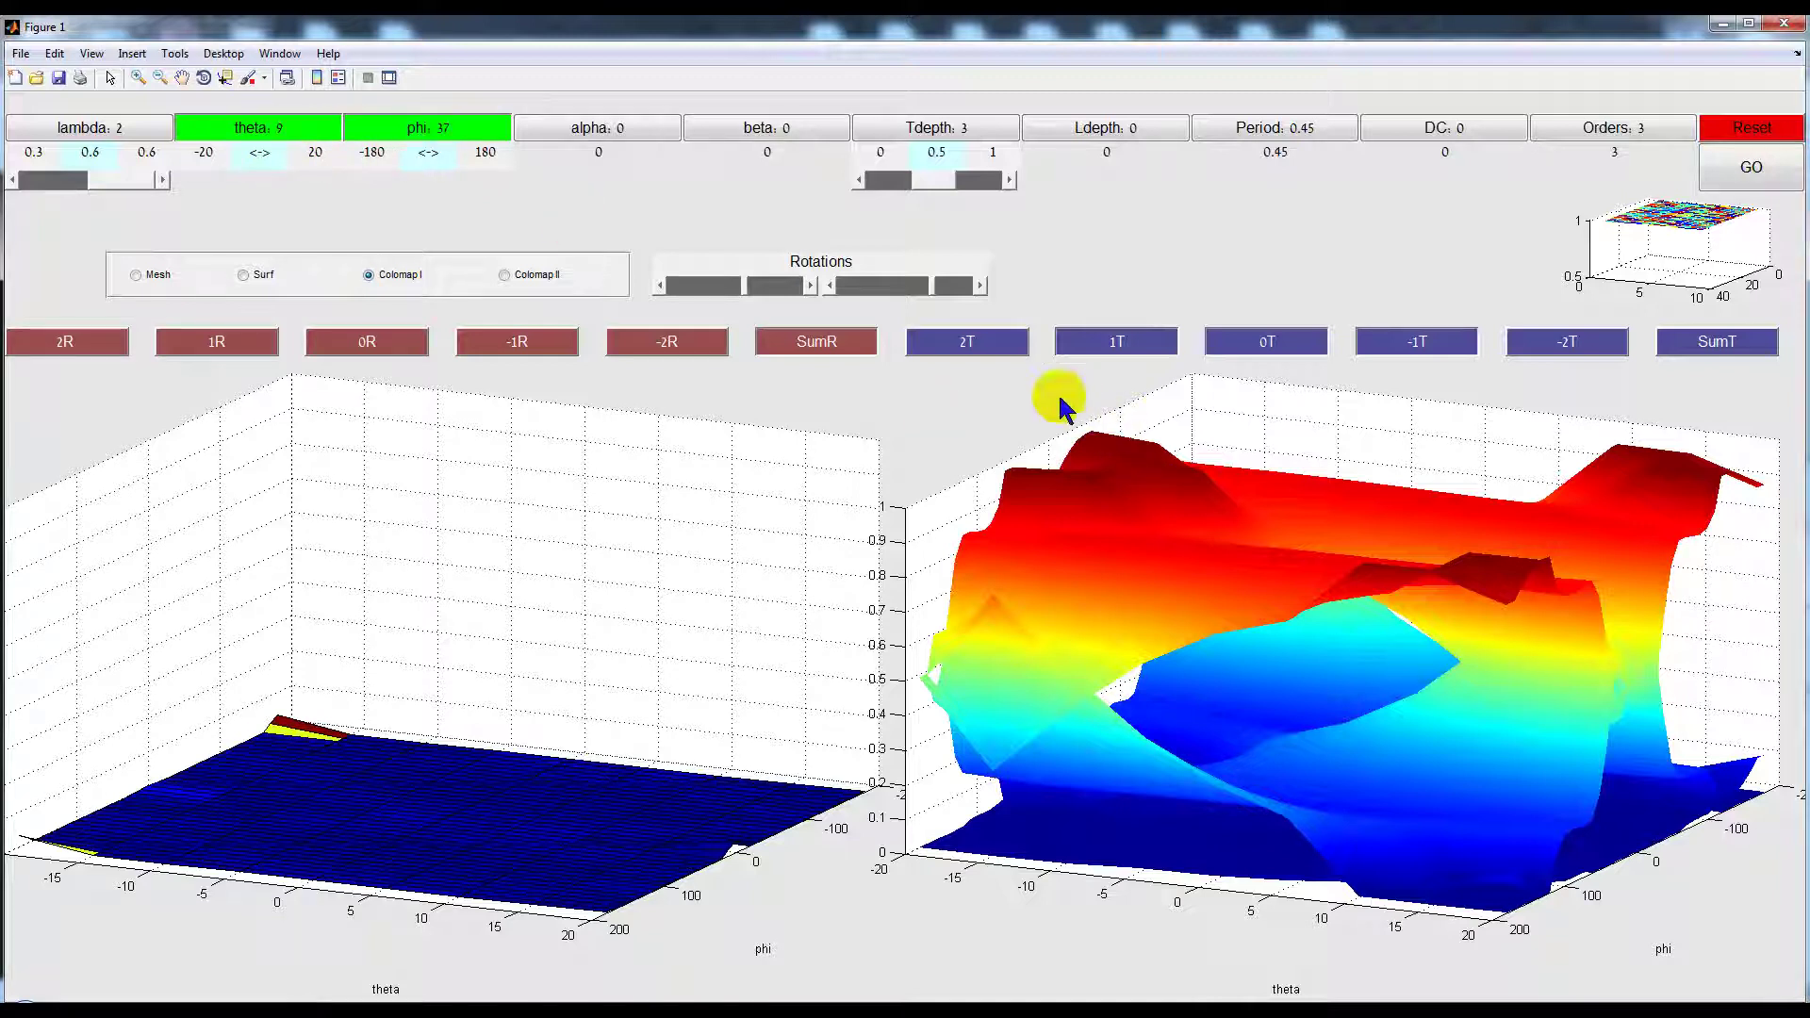
{"action": "left_click", "coordinate": [204, 77]}
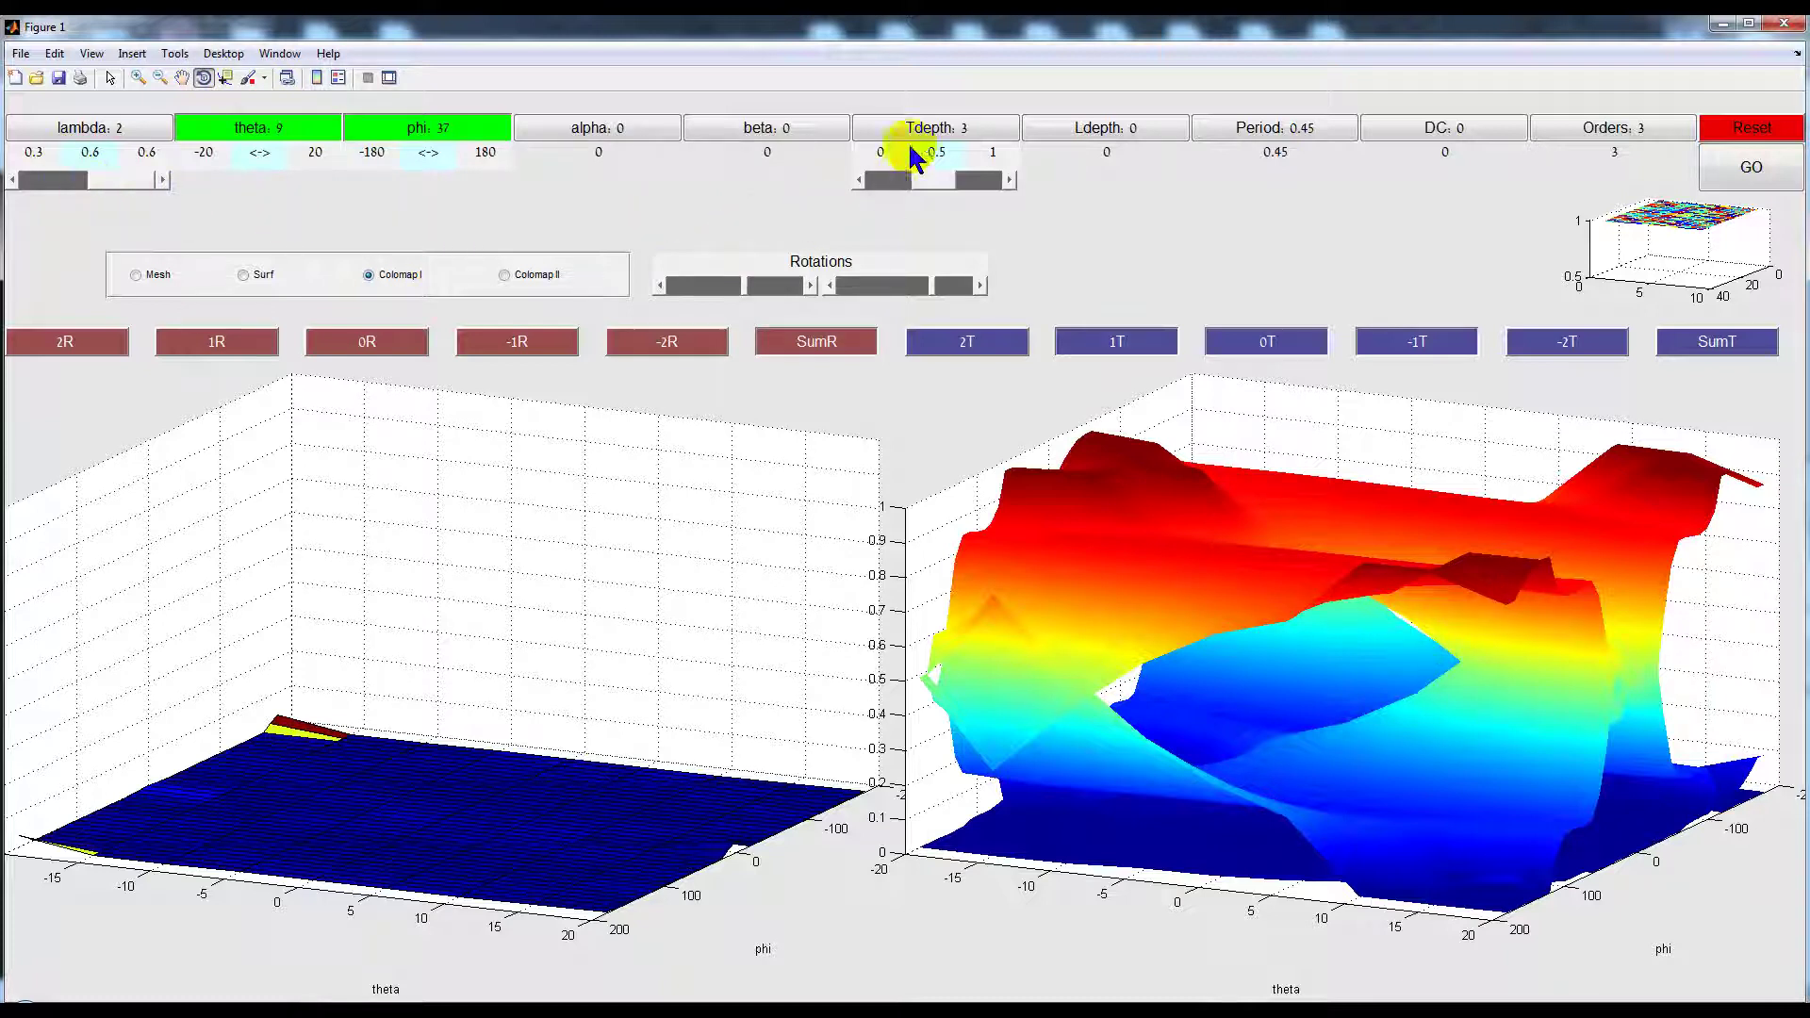
{"action": "left_click_drag", "start_coordinate": [1492, 644], "coordinate": [1394, 626]}
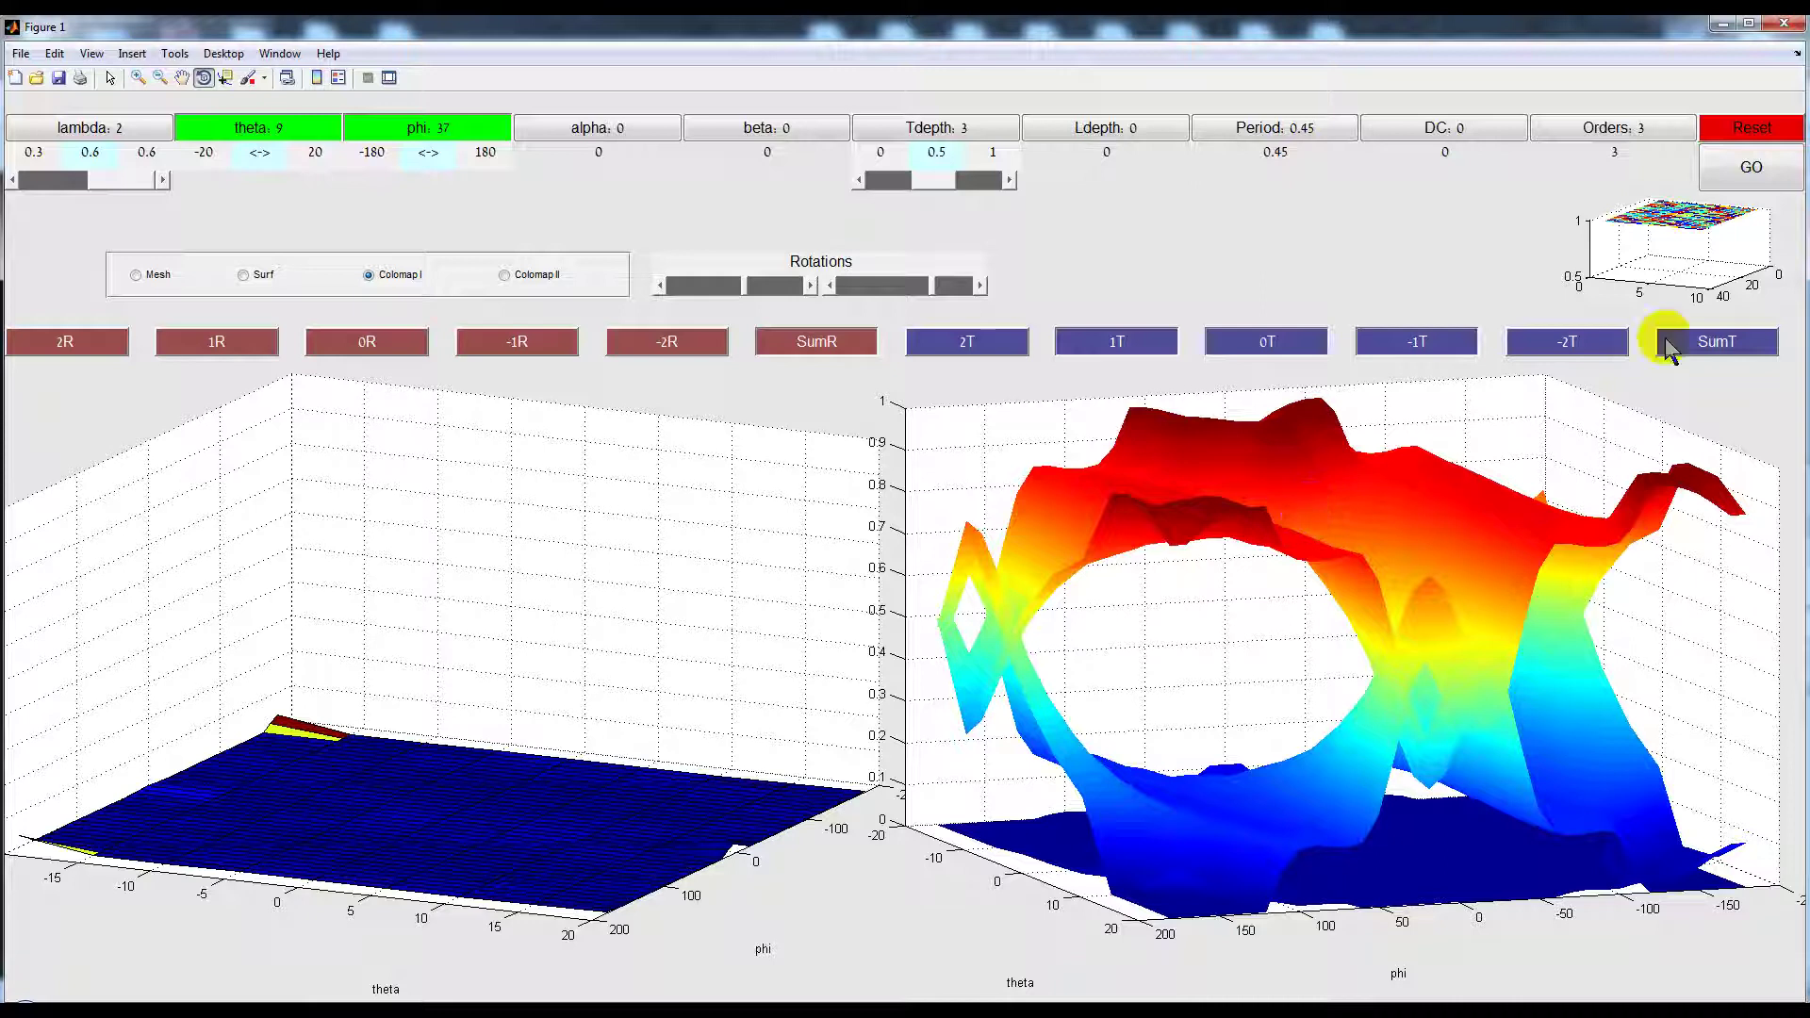
Drag the small upper-right overview plot to a slightly rotated view
{"action": "left_click_drag", "start_coordinate": [1675, 236], "coordinate": [1651, 245]}
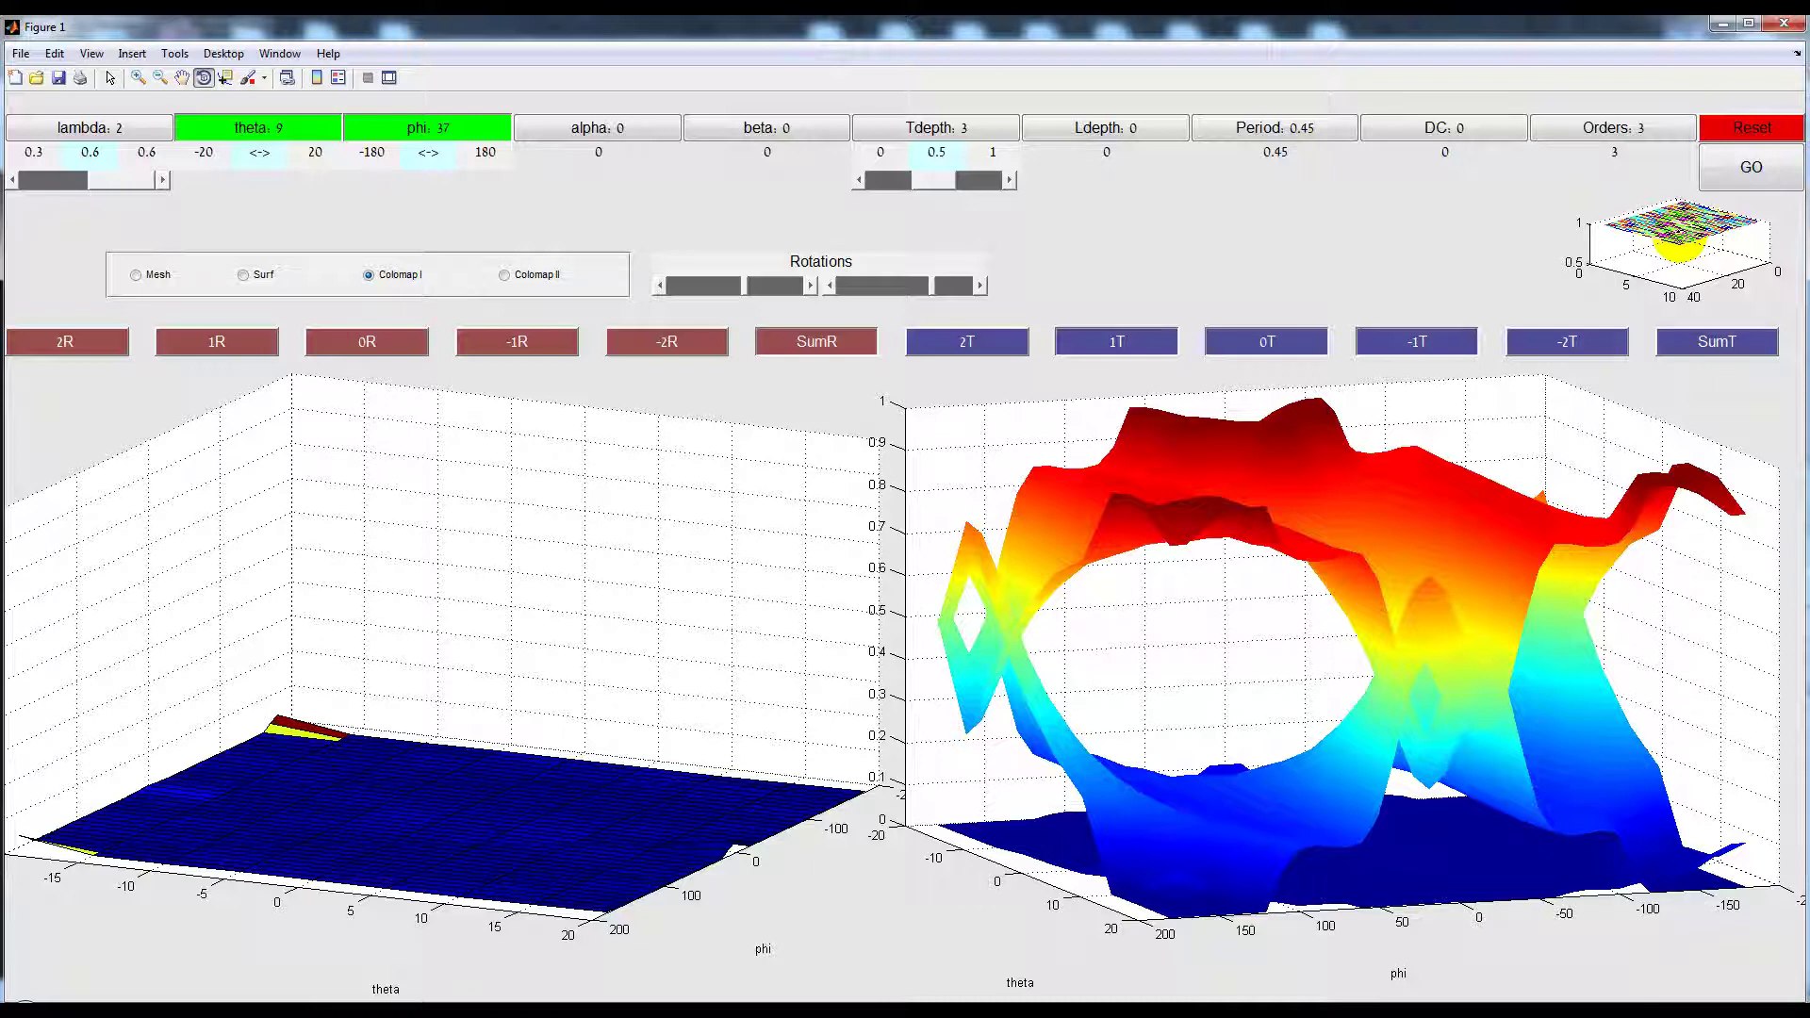
Tilt the small overview plot to a steeper view, then reset the viewer
{"action": "left_click_drag", "start_coordinate": [1665, 228], "coordinate": [1665, 247]}
{"action": "left_click", "coordinate": [1741, 165]}
{"action": "left_click", "coordinate": [1740, 129]}
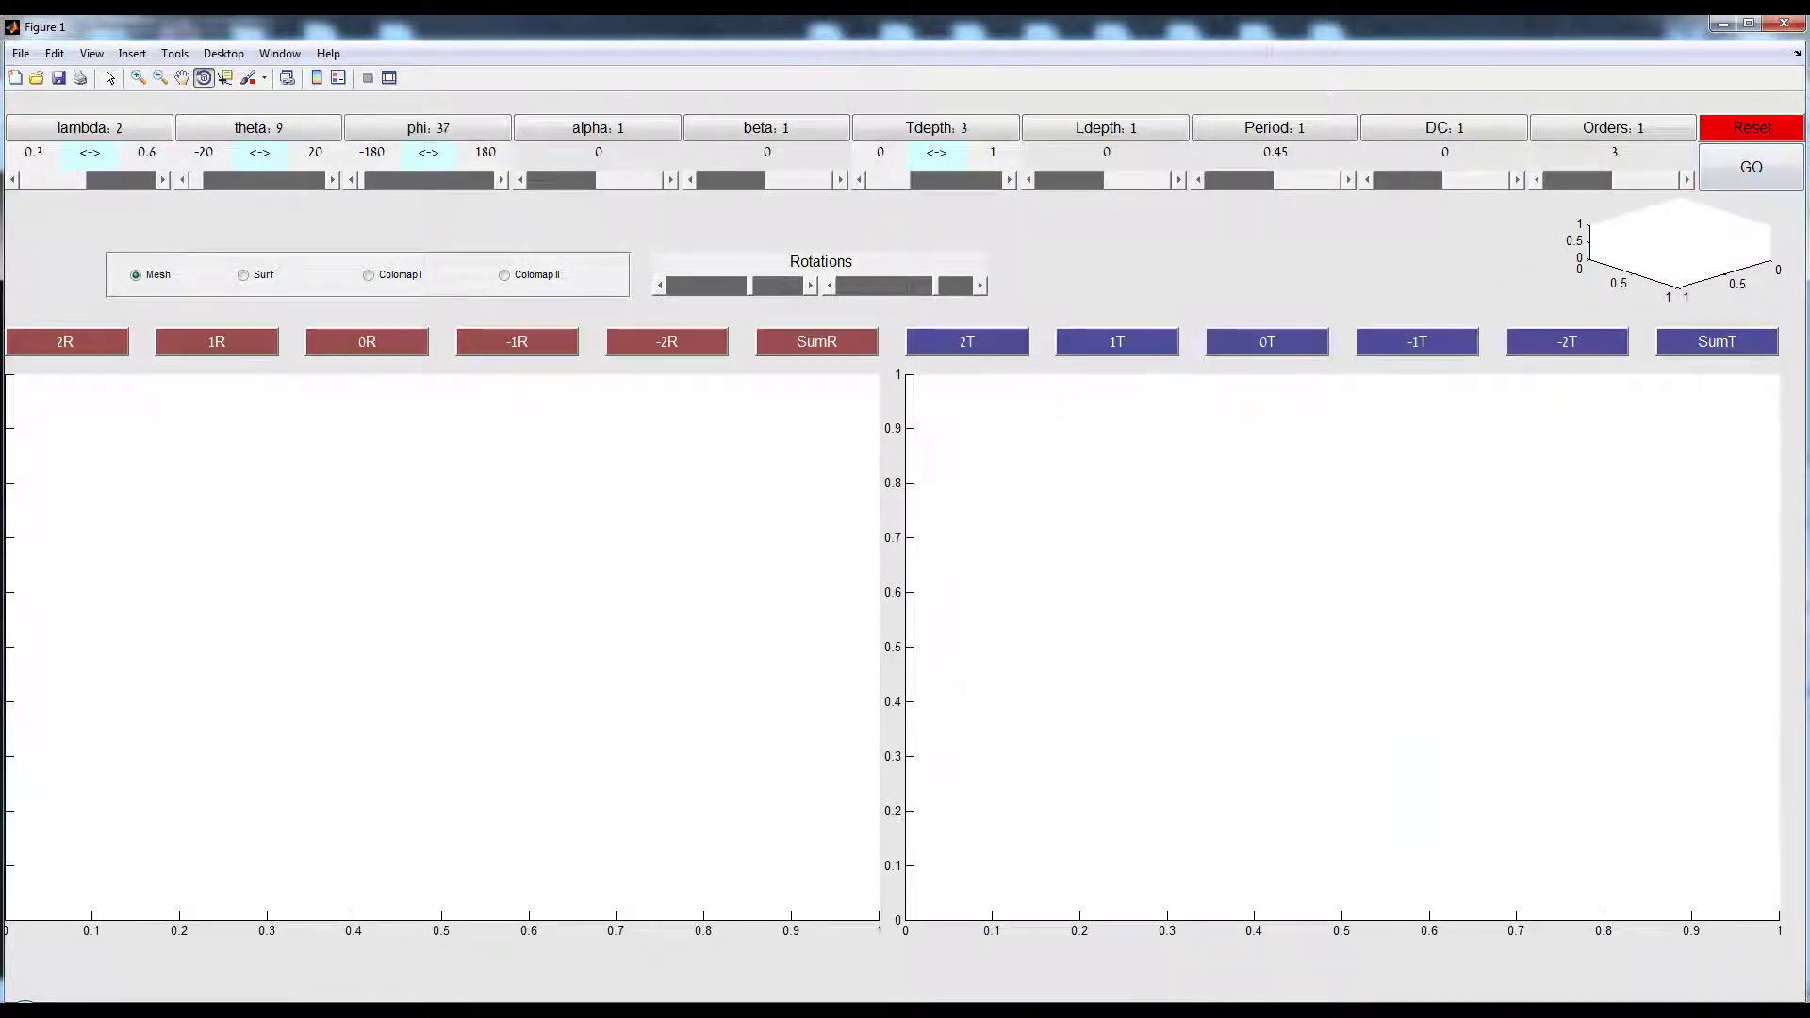
Change the script's data file to onedim_temp6D.txt and rerun it
{"action": "key", "text": "alt+Tab"}
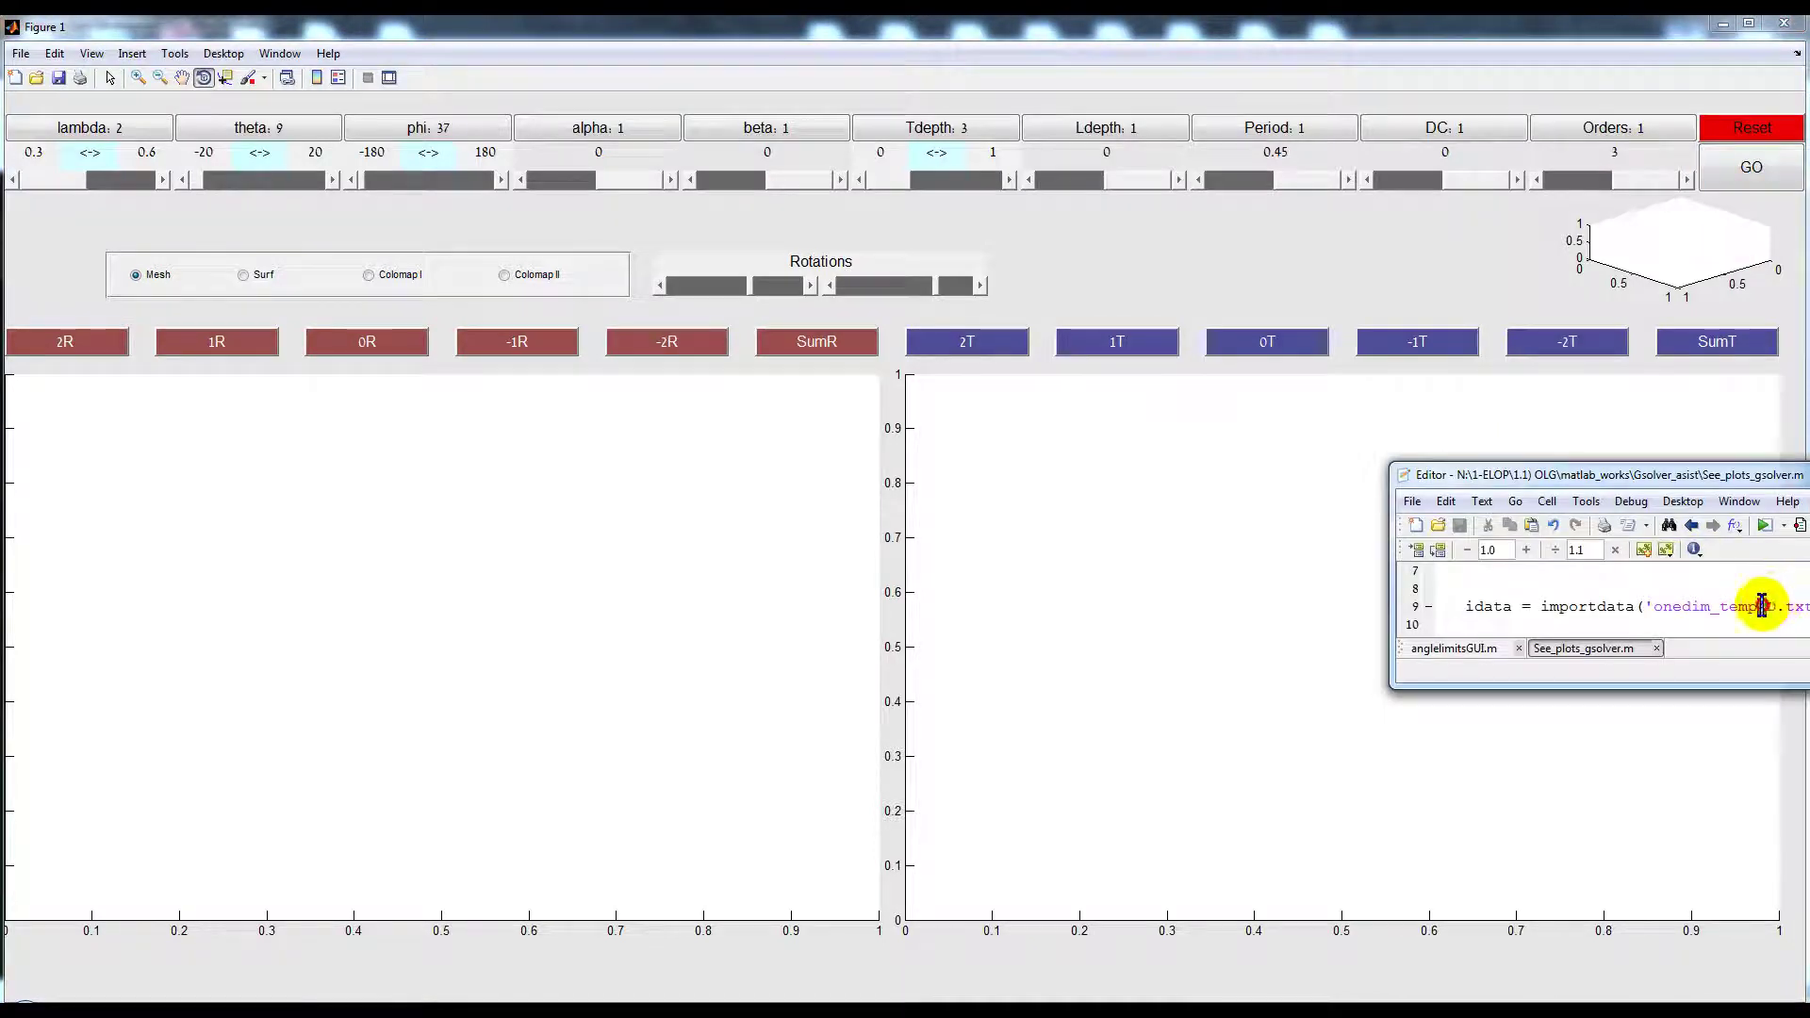
{"action": "left_click_drag", "start_coordinate": [1757, 605], "coordinate": [1766, 606]}
{"action": "type", "text": "6"}
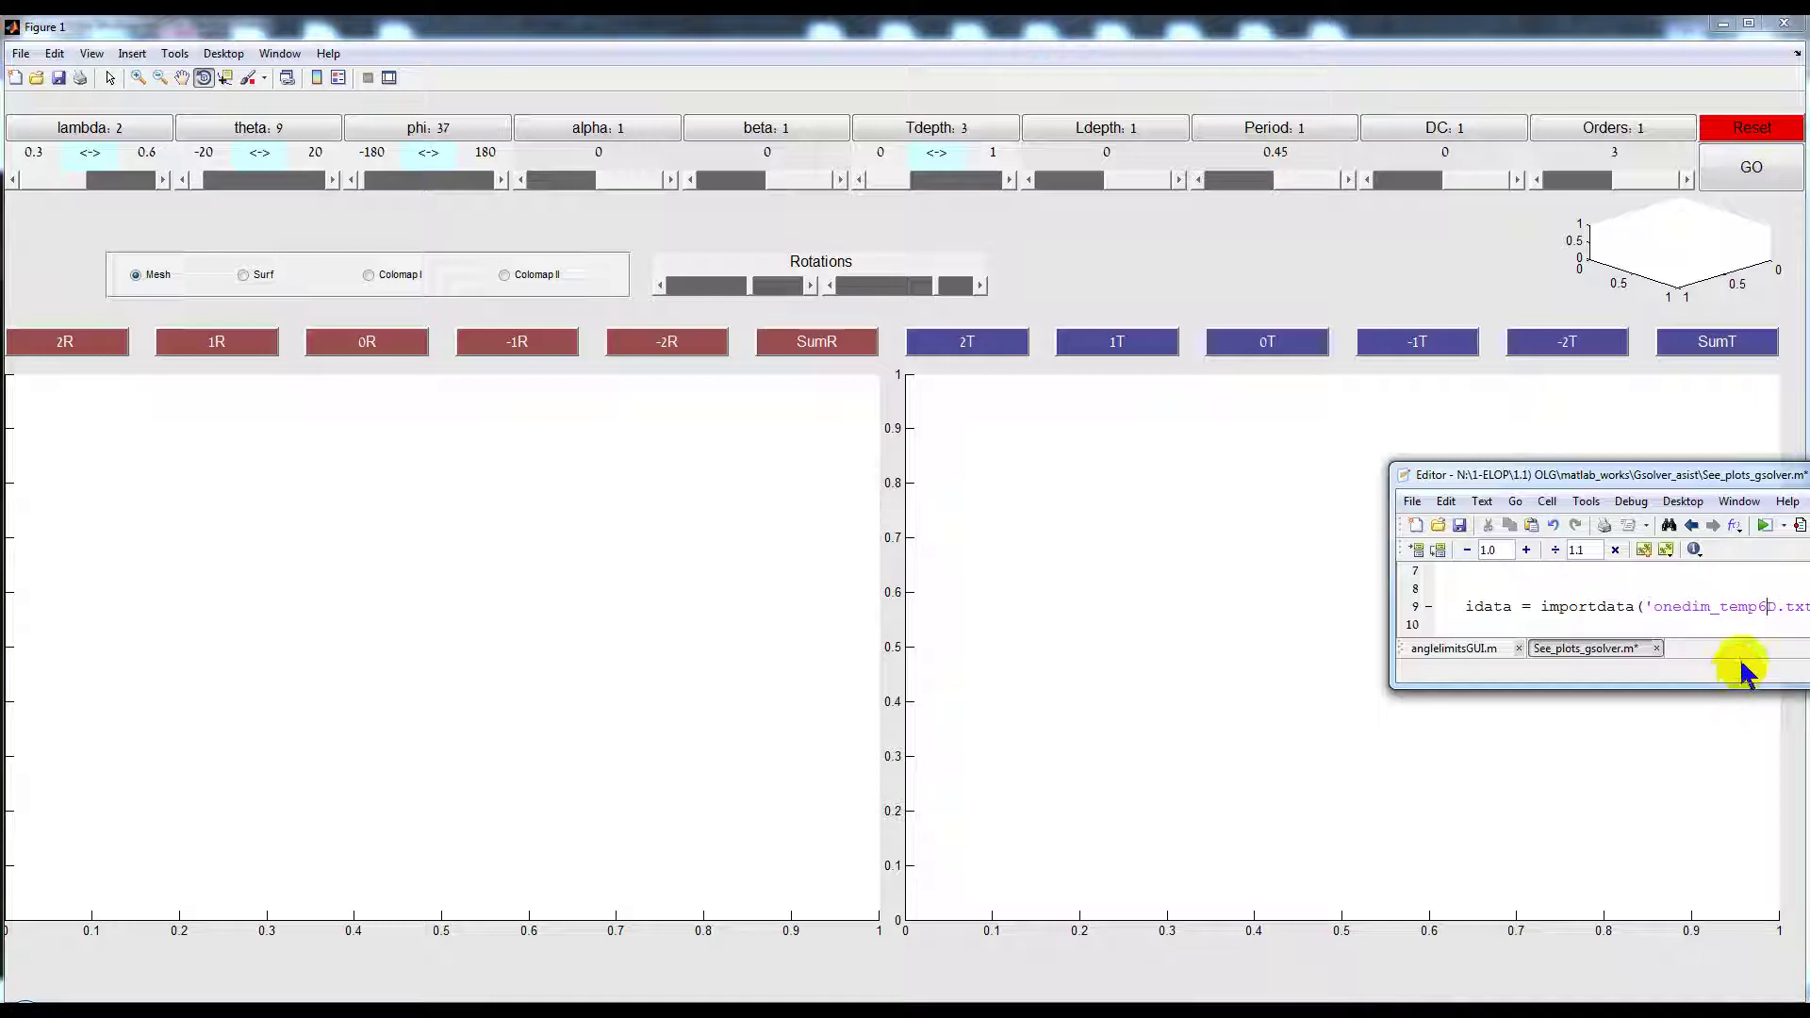
{"action": "left_click", "coordinate": [1766, 527]}
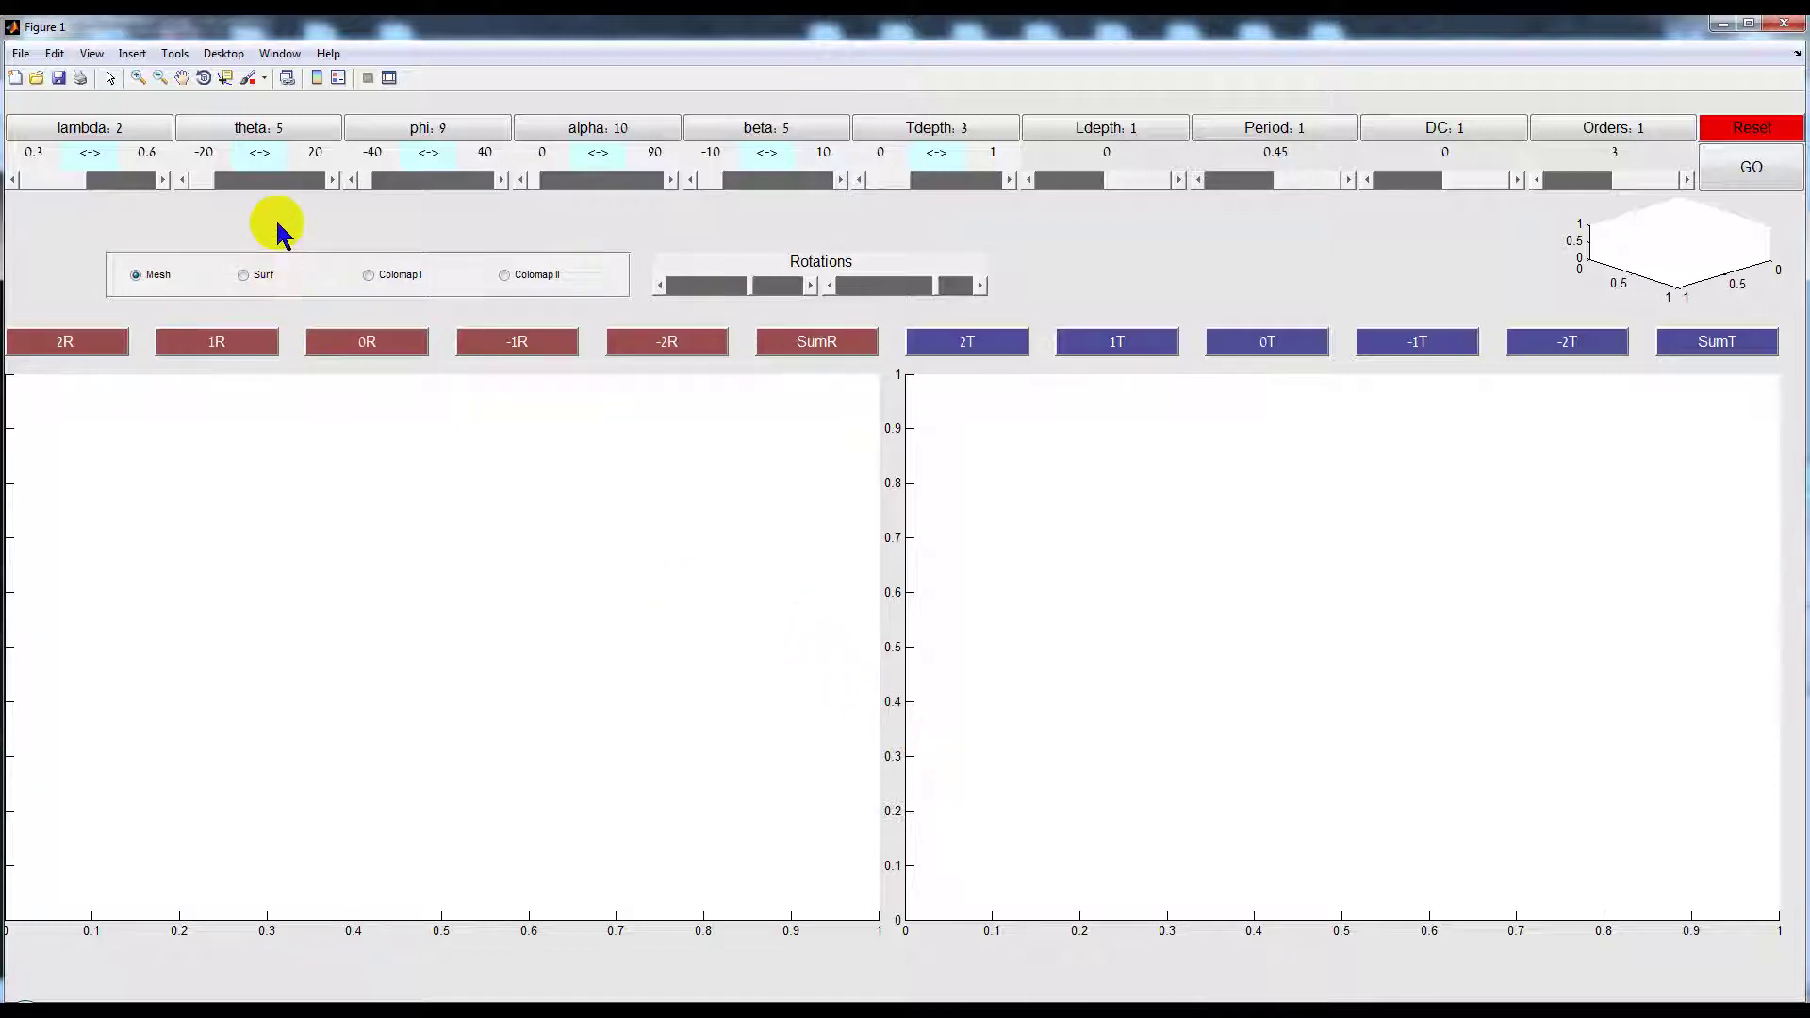
Select theta and phi as the plotted pair and load their efficiencies with GO
{"action": "left_click", "coordinate": [262, 132]}
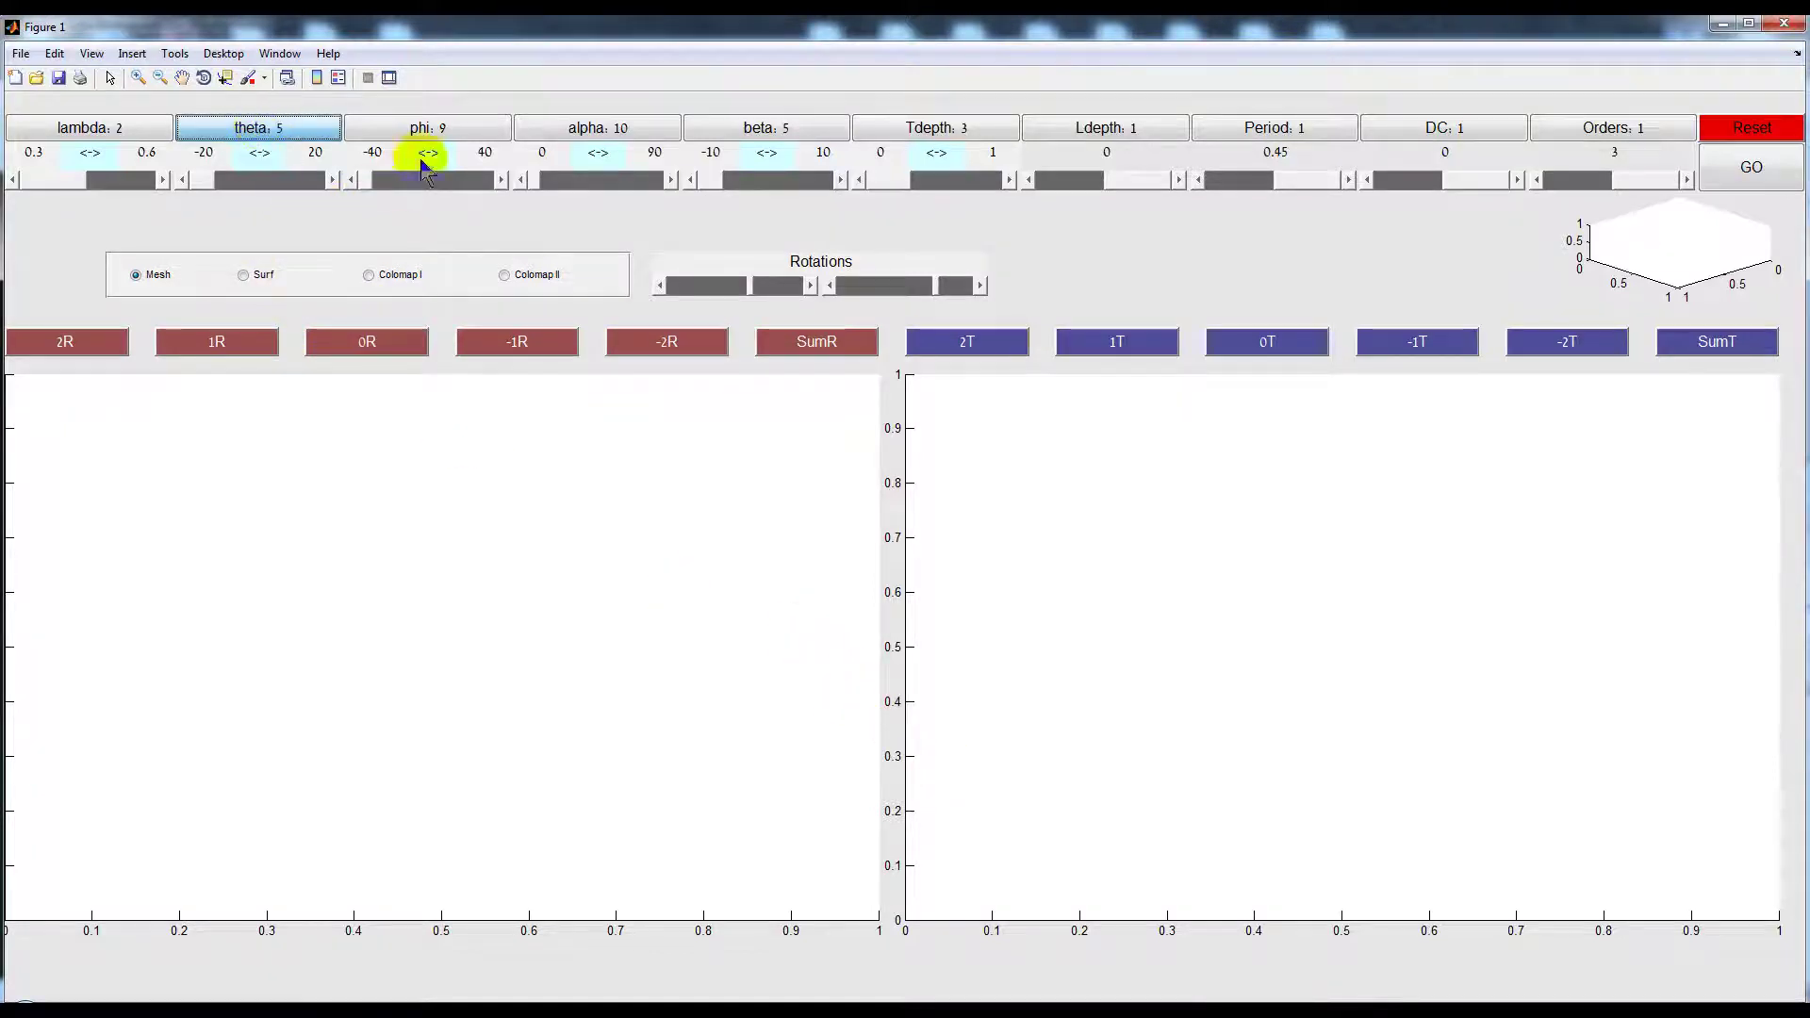
{"action": "left_click", "coordinate": [405, 133]}
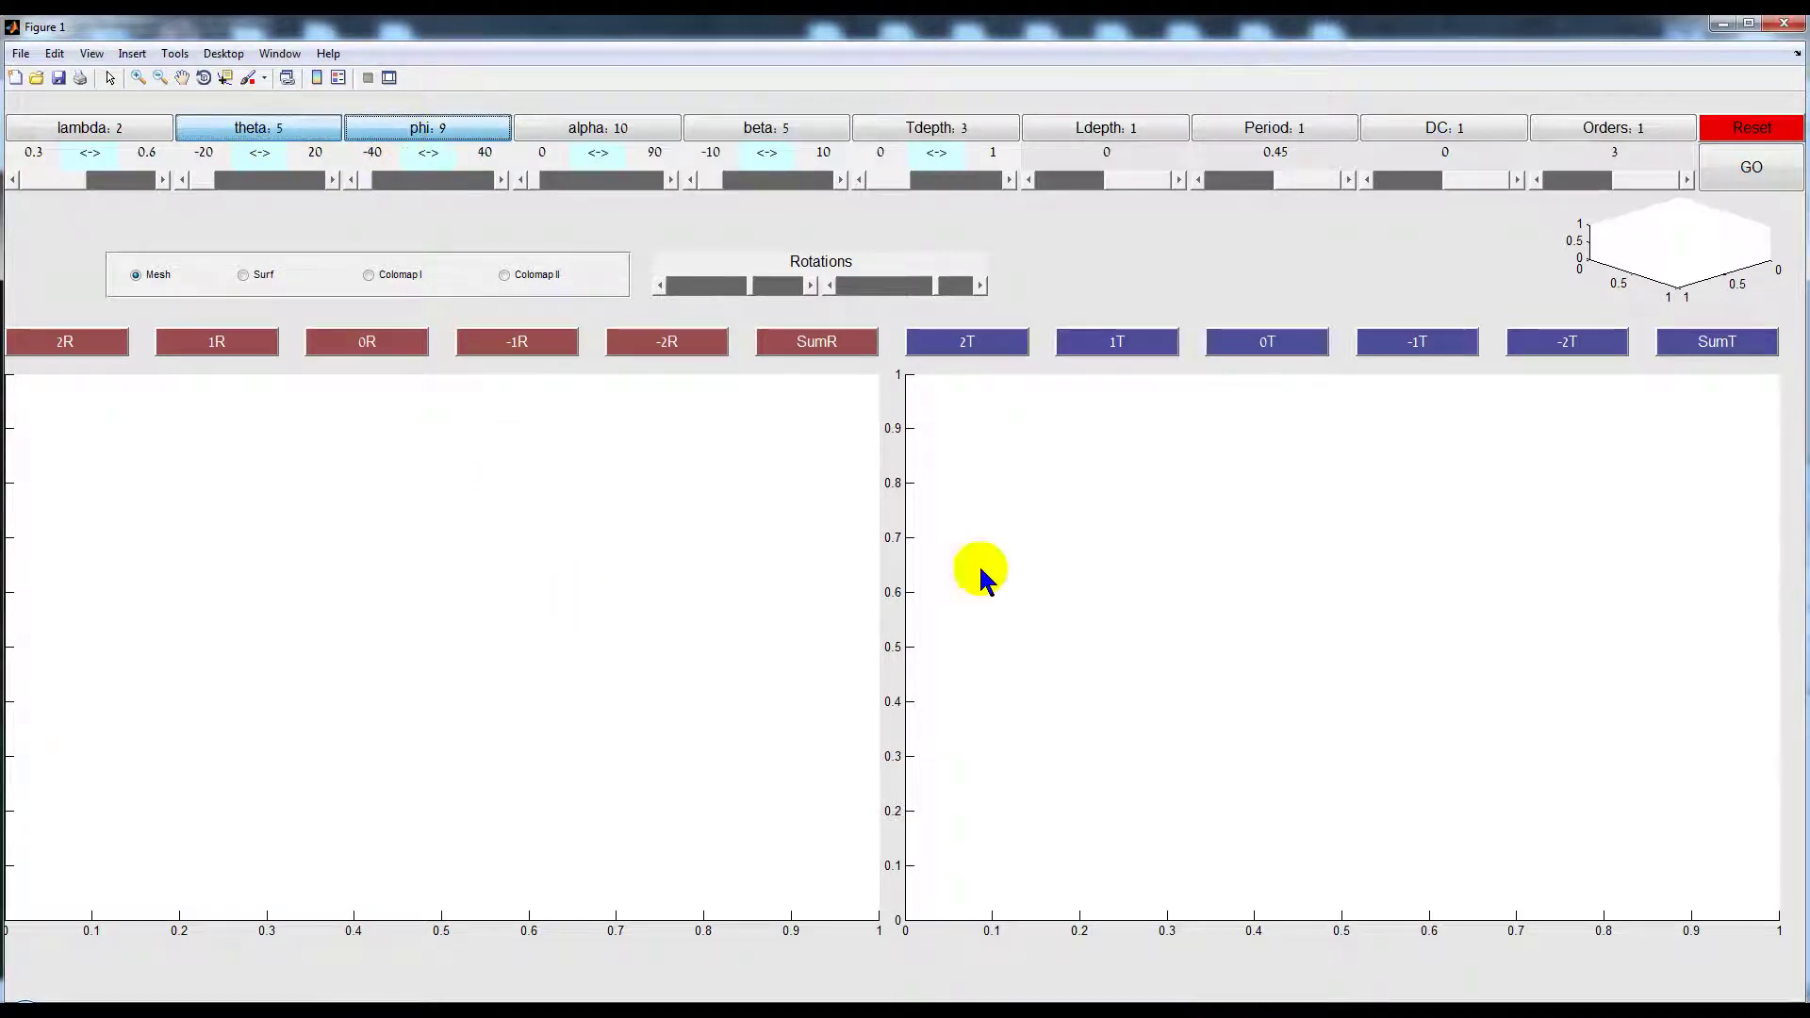
{"action": "left_click", "coordinate": [1720, 179]}
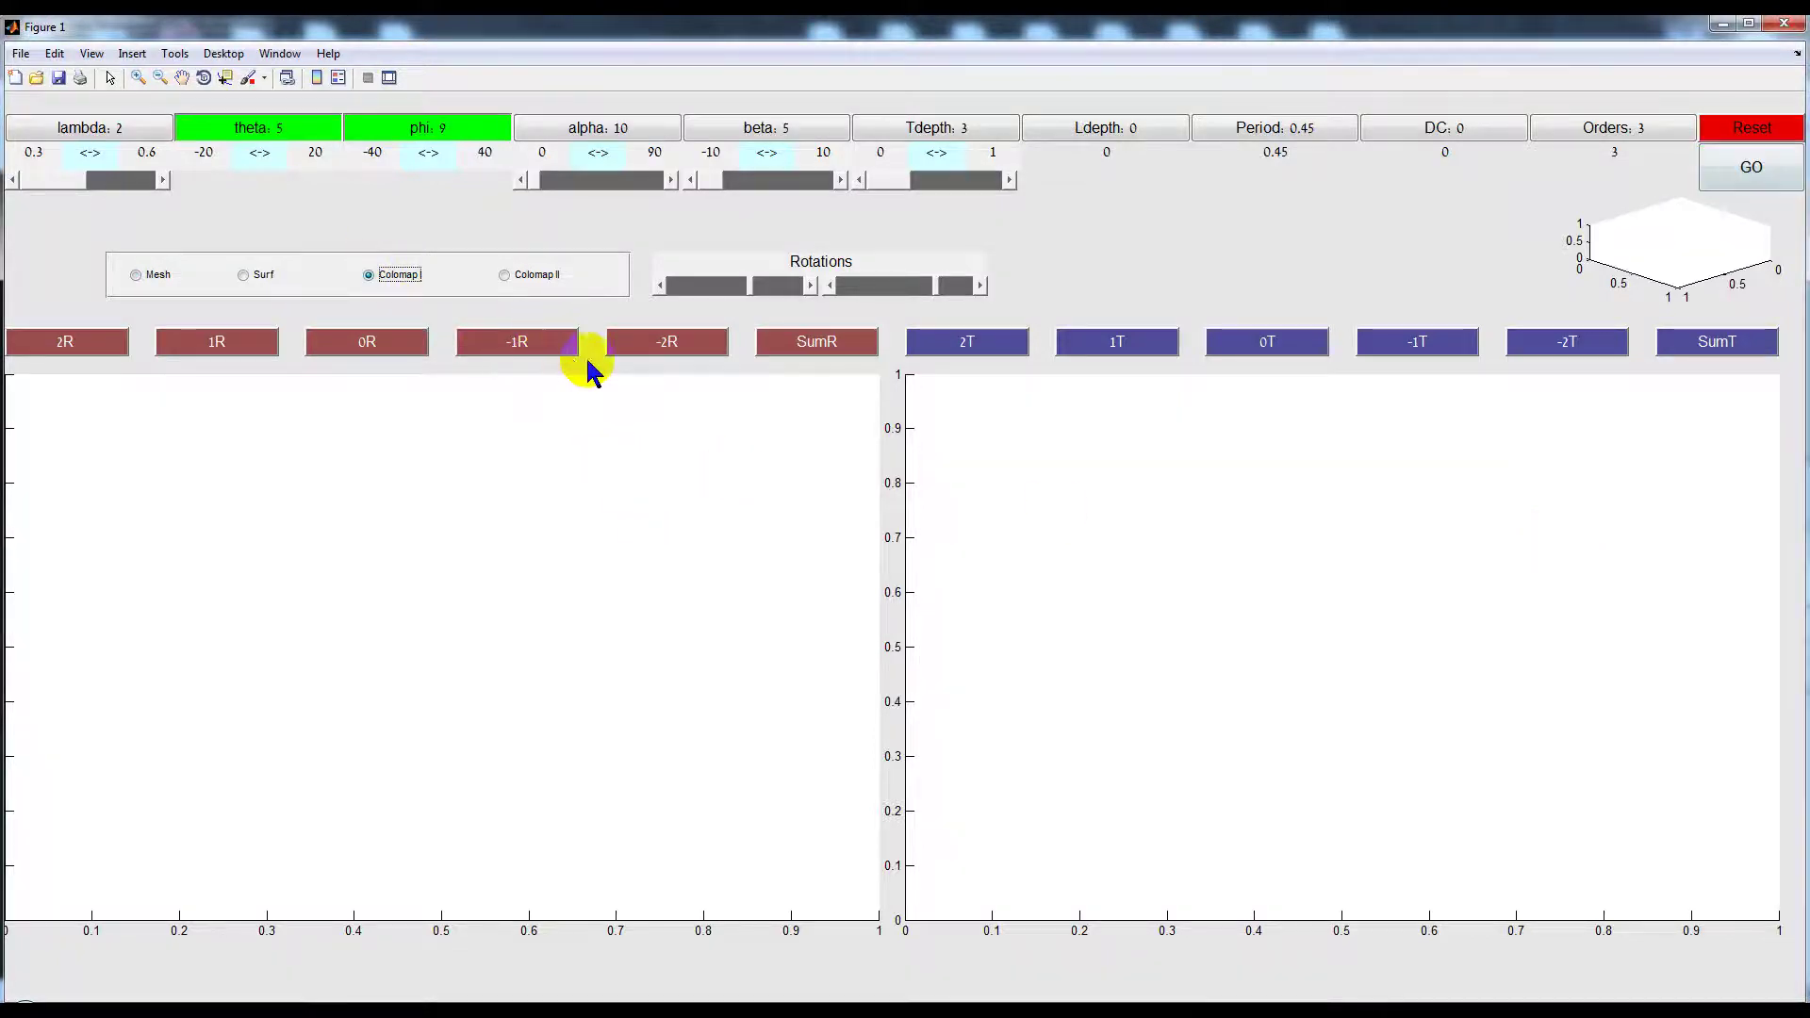
Plot SumR on the left and, after trying other orders, 1T on the right
{"action": "left_click", "coordinate": [792, 356]}
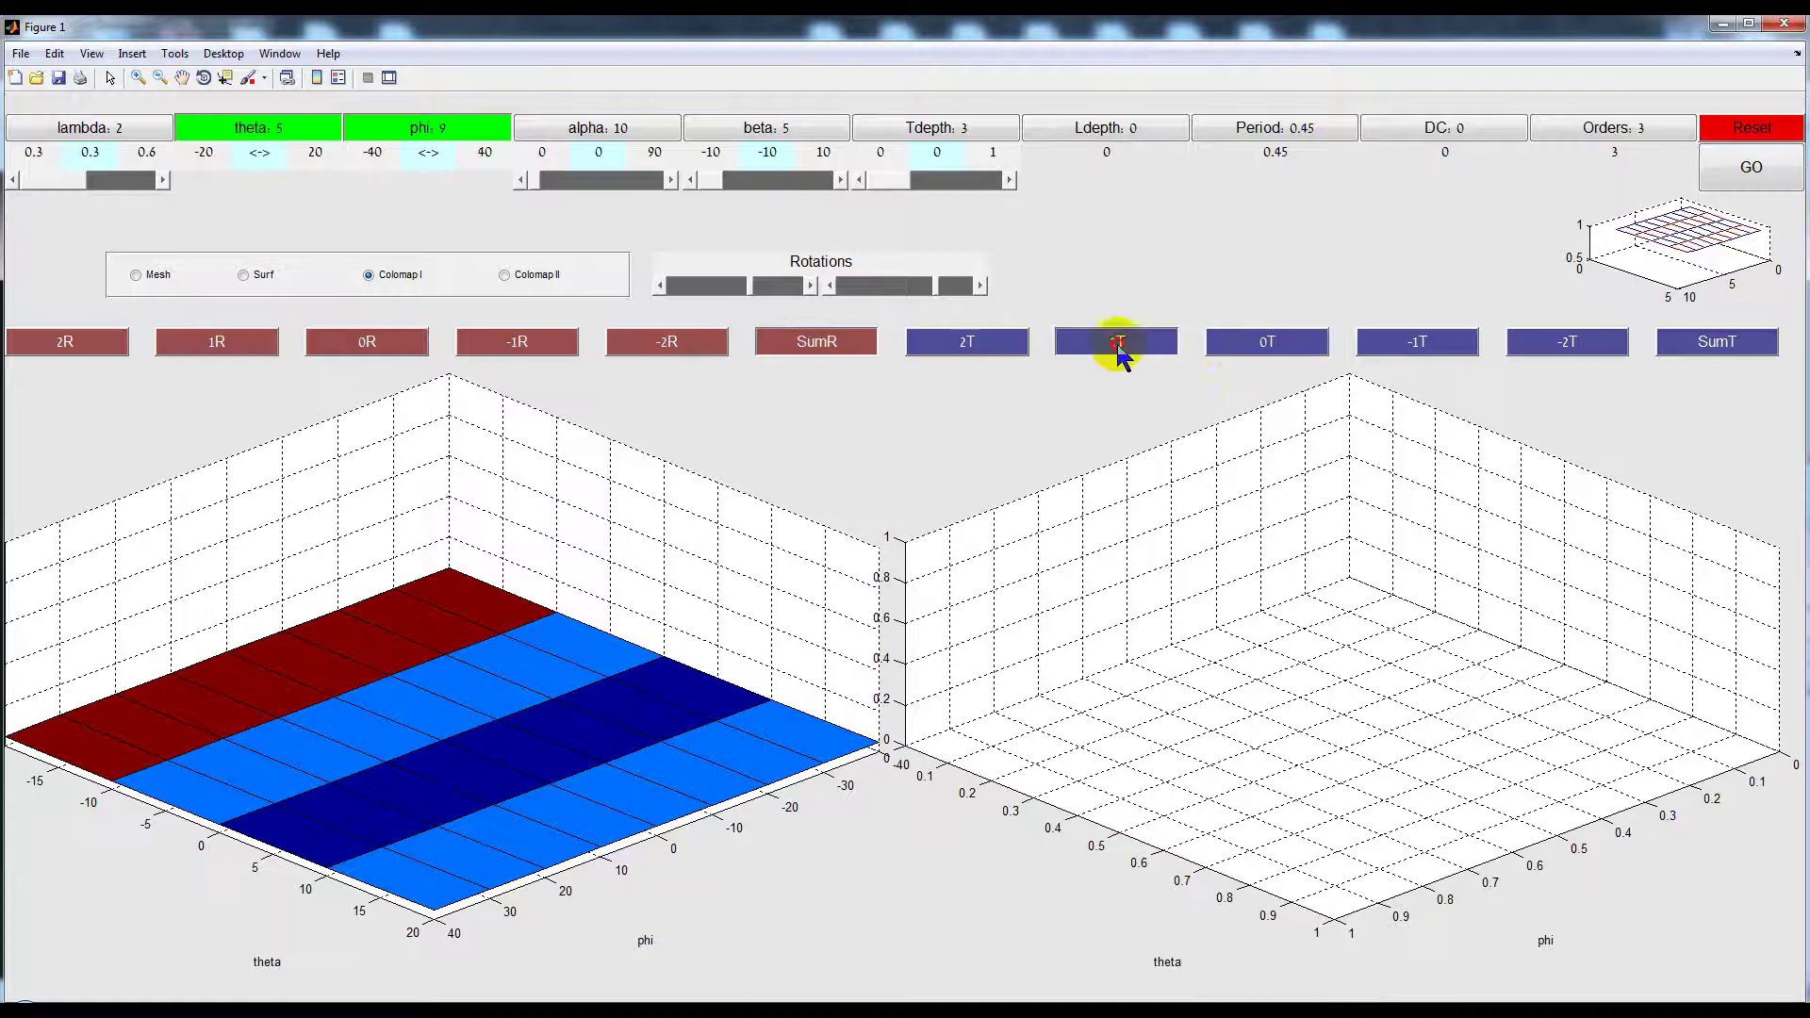
{"action": "left_click", "coordinate": [1143, 356]}
{"action": "left_click", "coordinate": [1293, 355]}
{"action": "left_click", "coordinate": [1259, 352]}
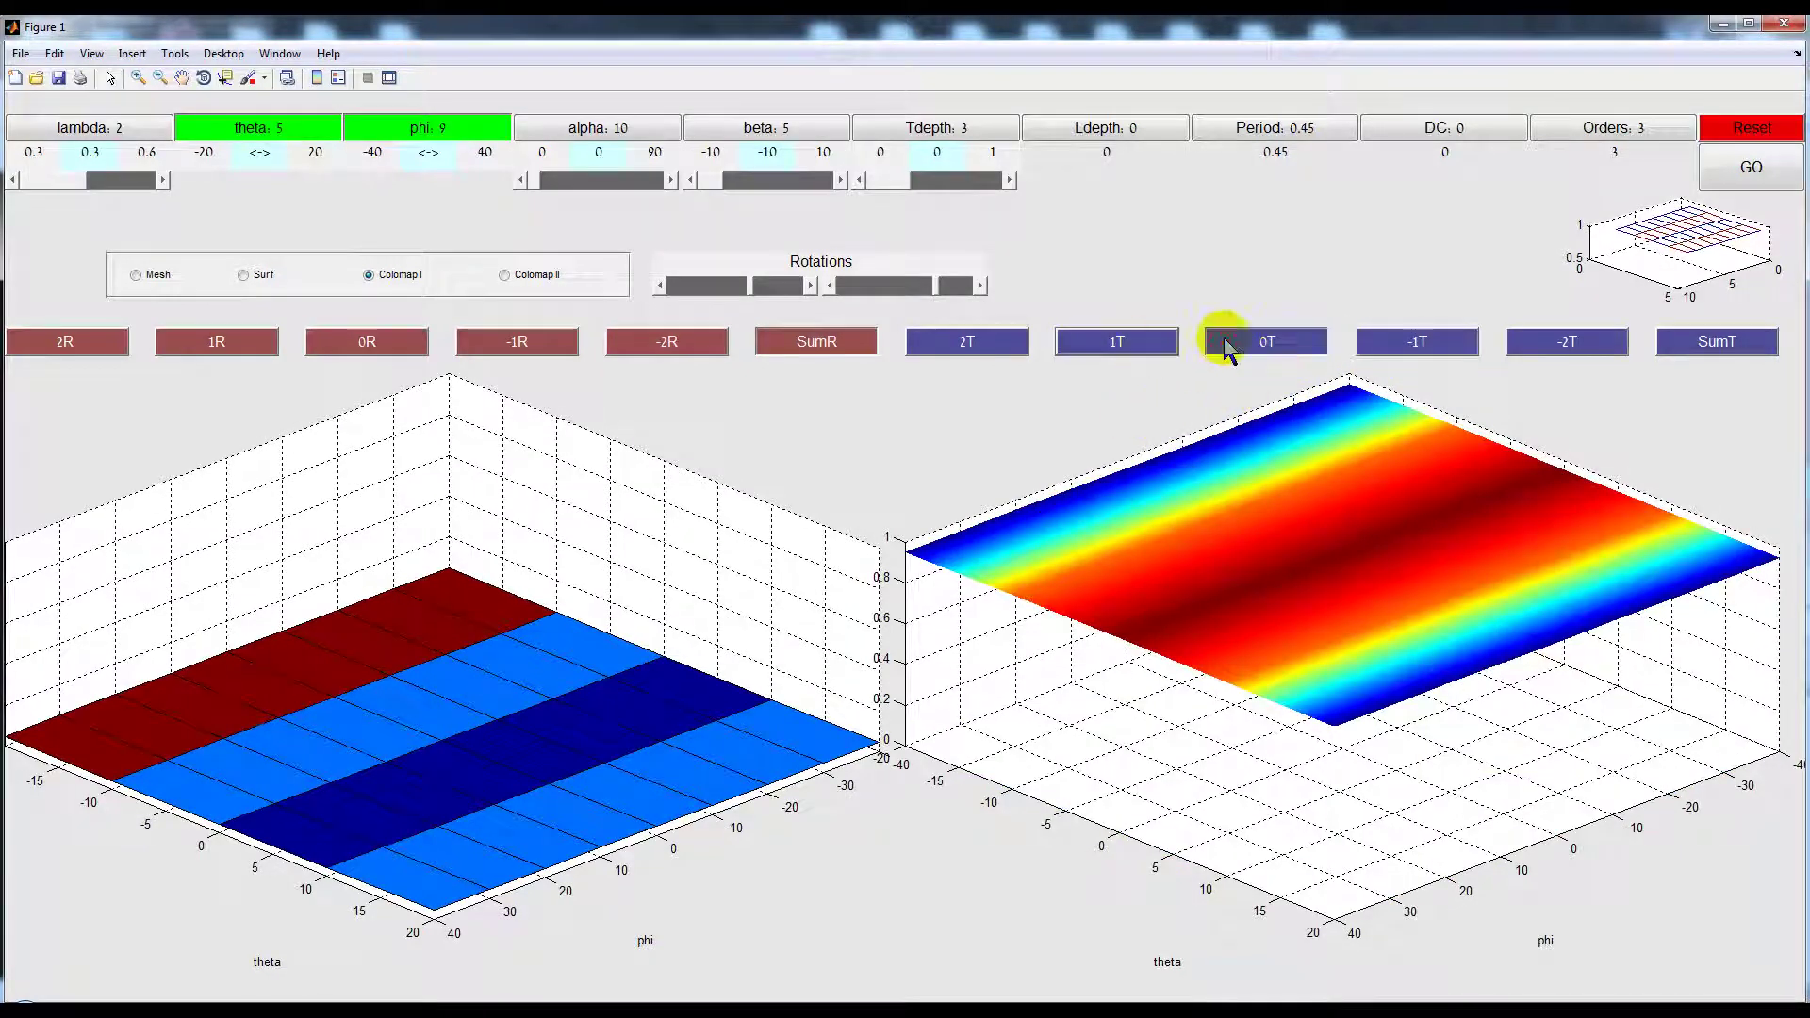
{"action": "left_click", "coordinate": [1120, 344]}
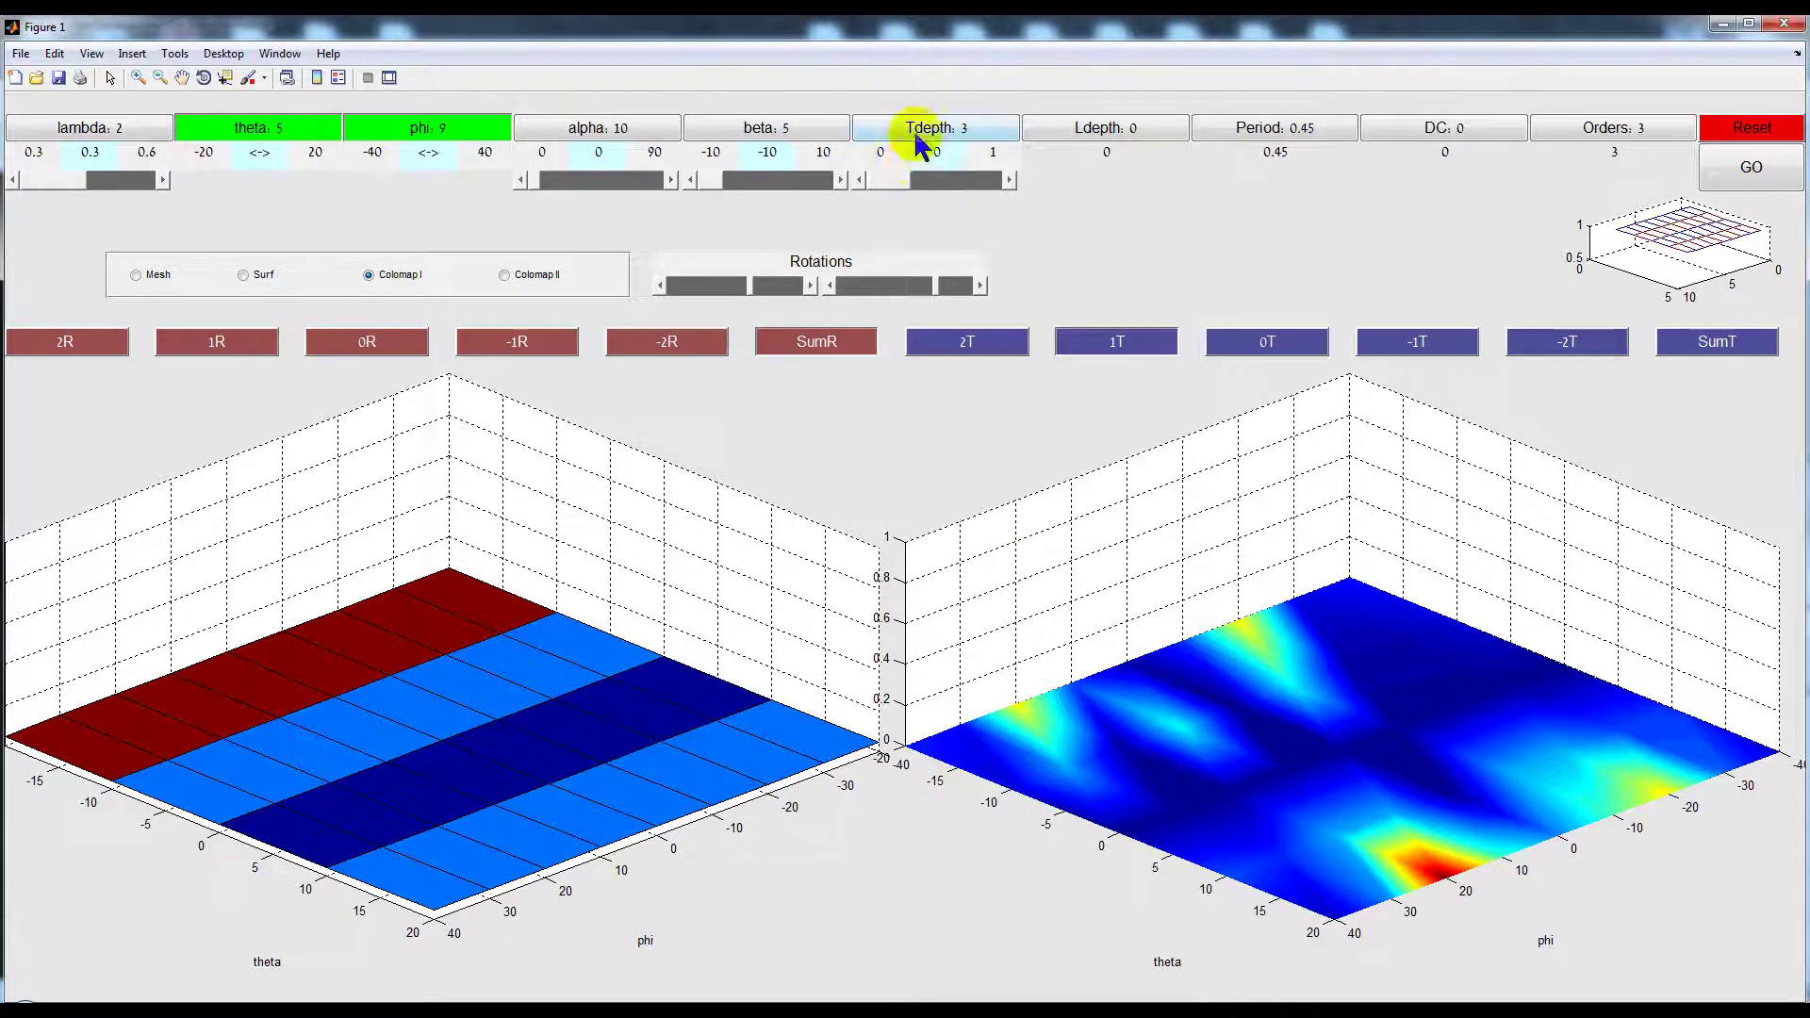
Set Tdepth to 0.5, beta to -5 and alpha to 40
{"action": "left_click_drag", "start_coordinate": [893, 177], "coordinate": [1007, 184]}
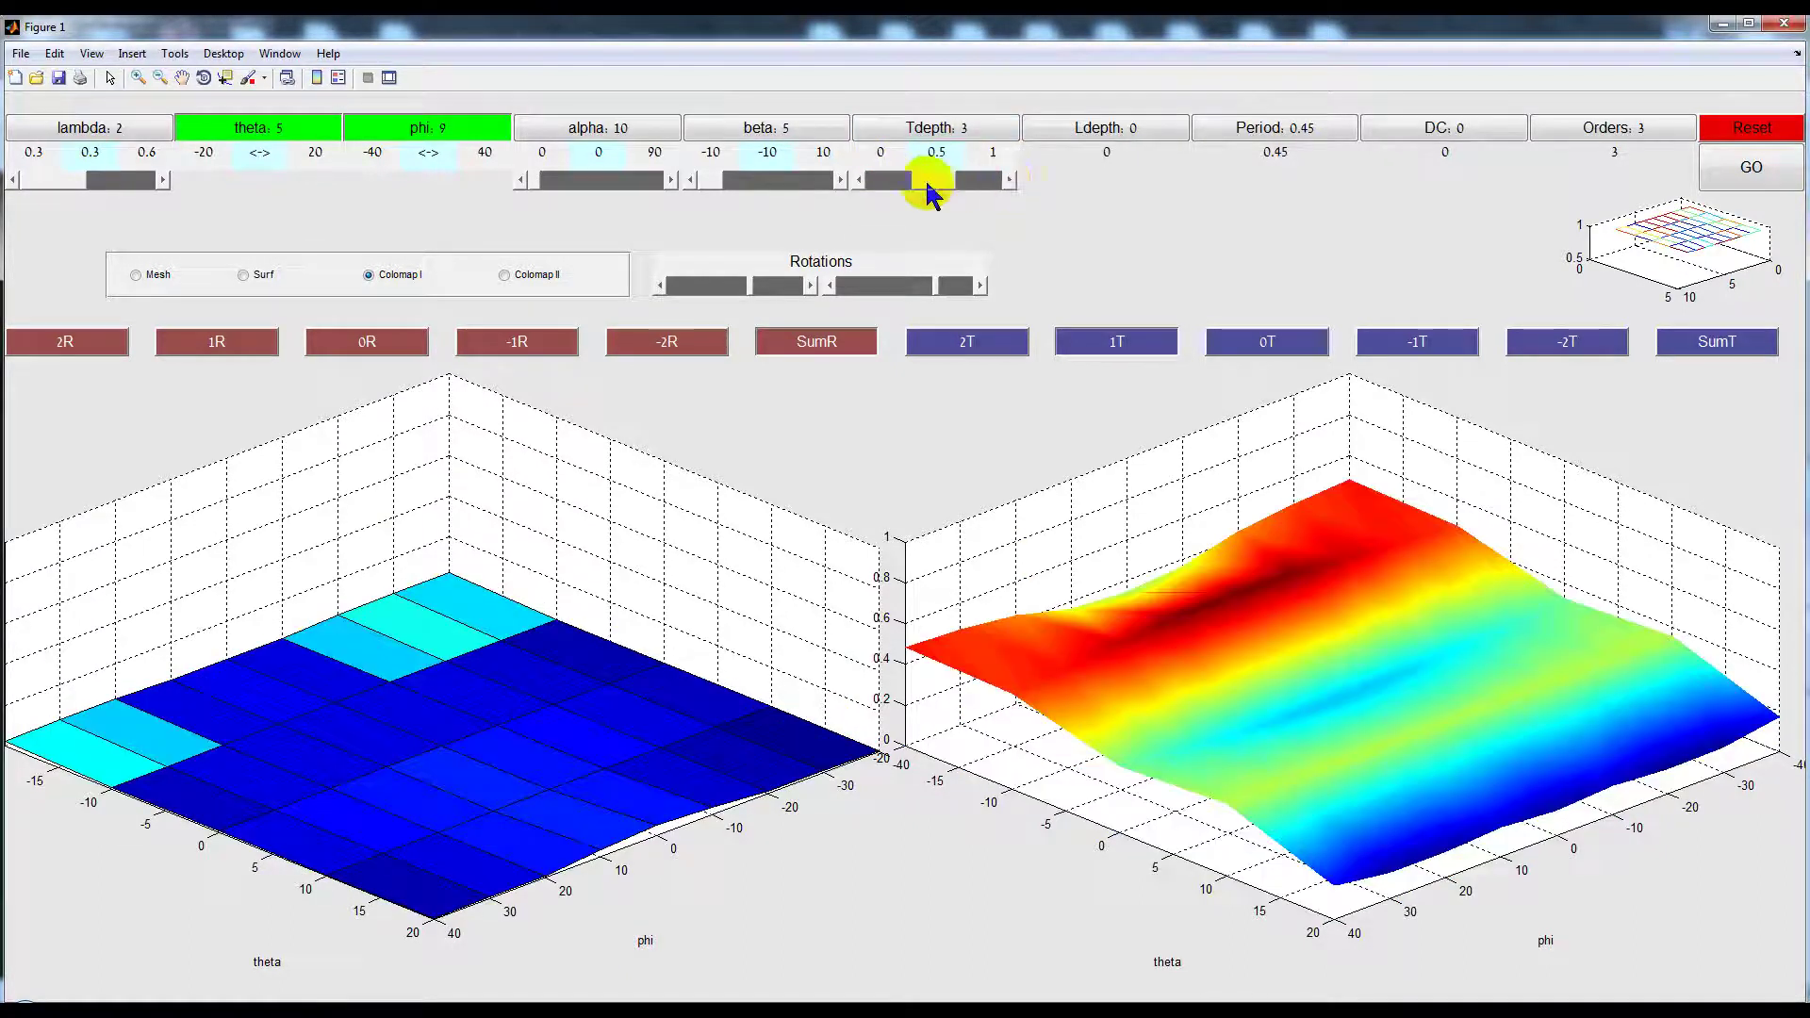
{"action": "left_click_drag", "start_coordinate": [739, 189], "coordinate": [778, 187]}
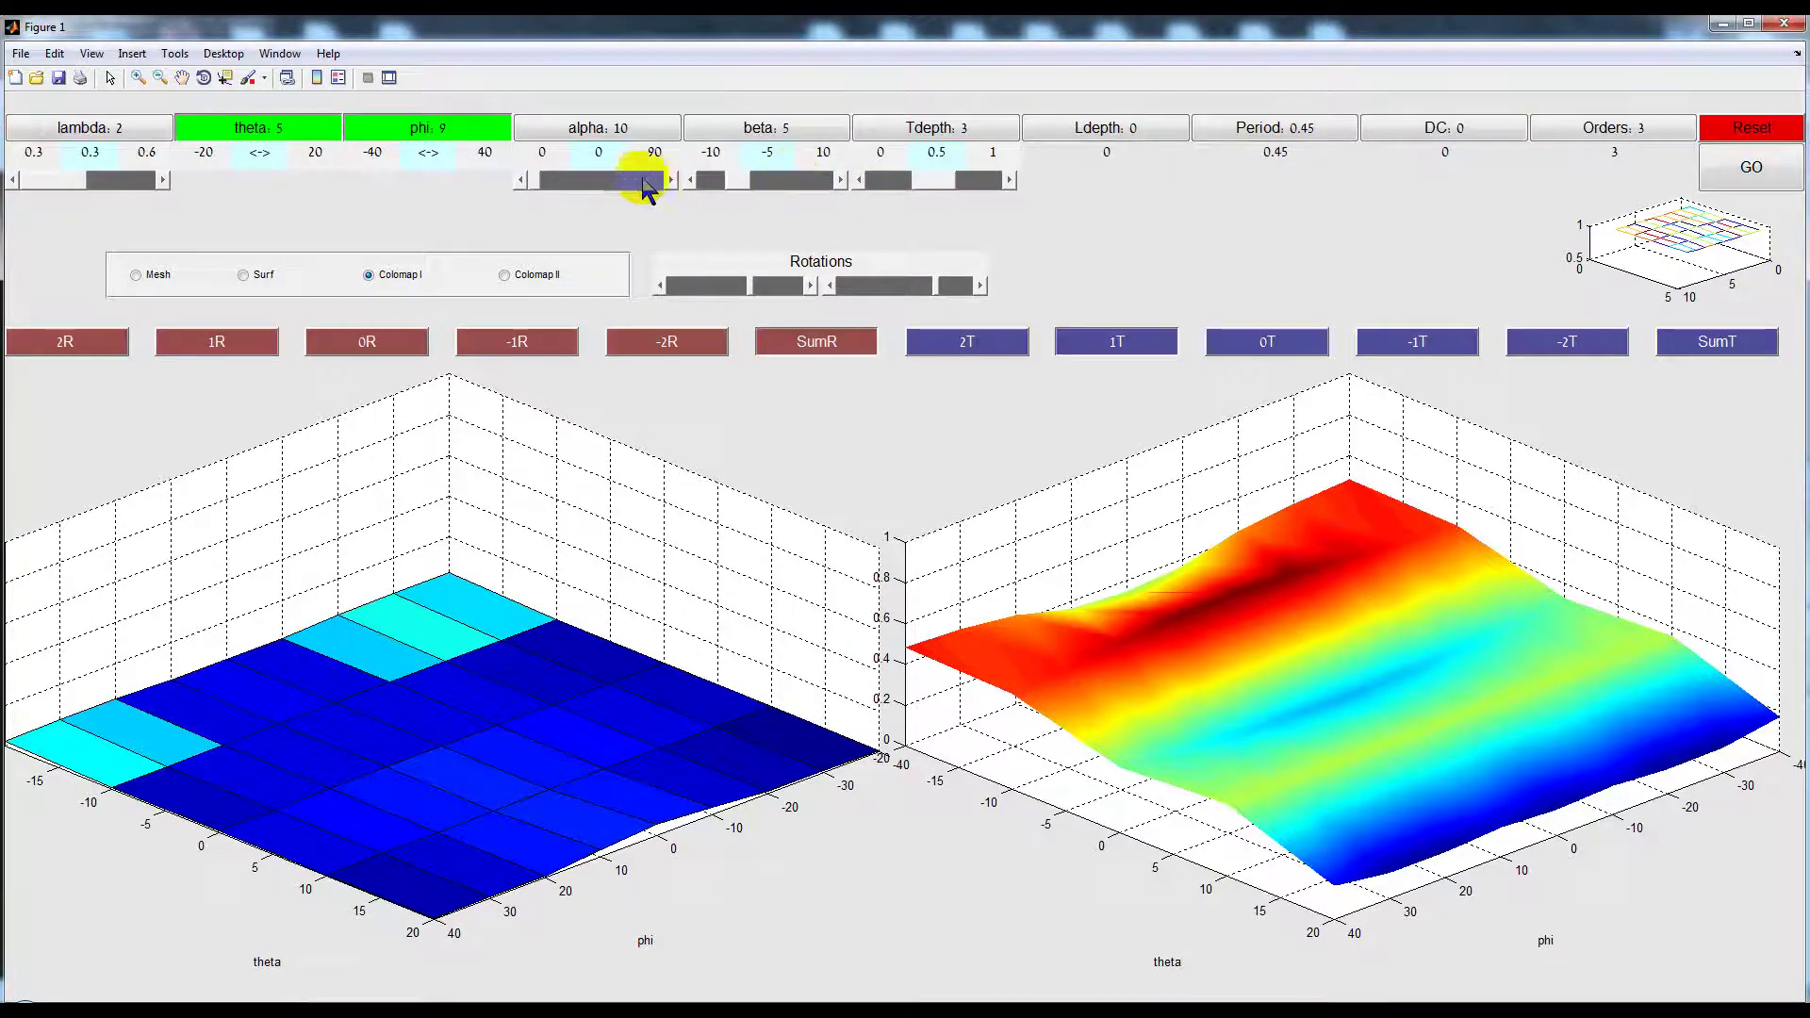
{"action": "left_click_drag", "start_coordinate": [614, 185], "coordinate": [658, 182]}
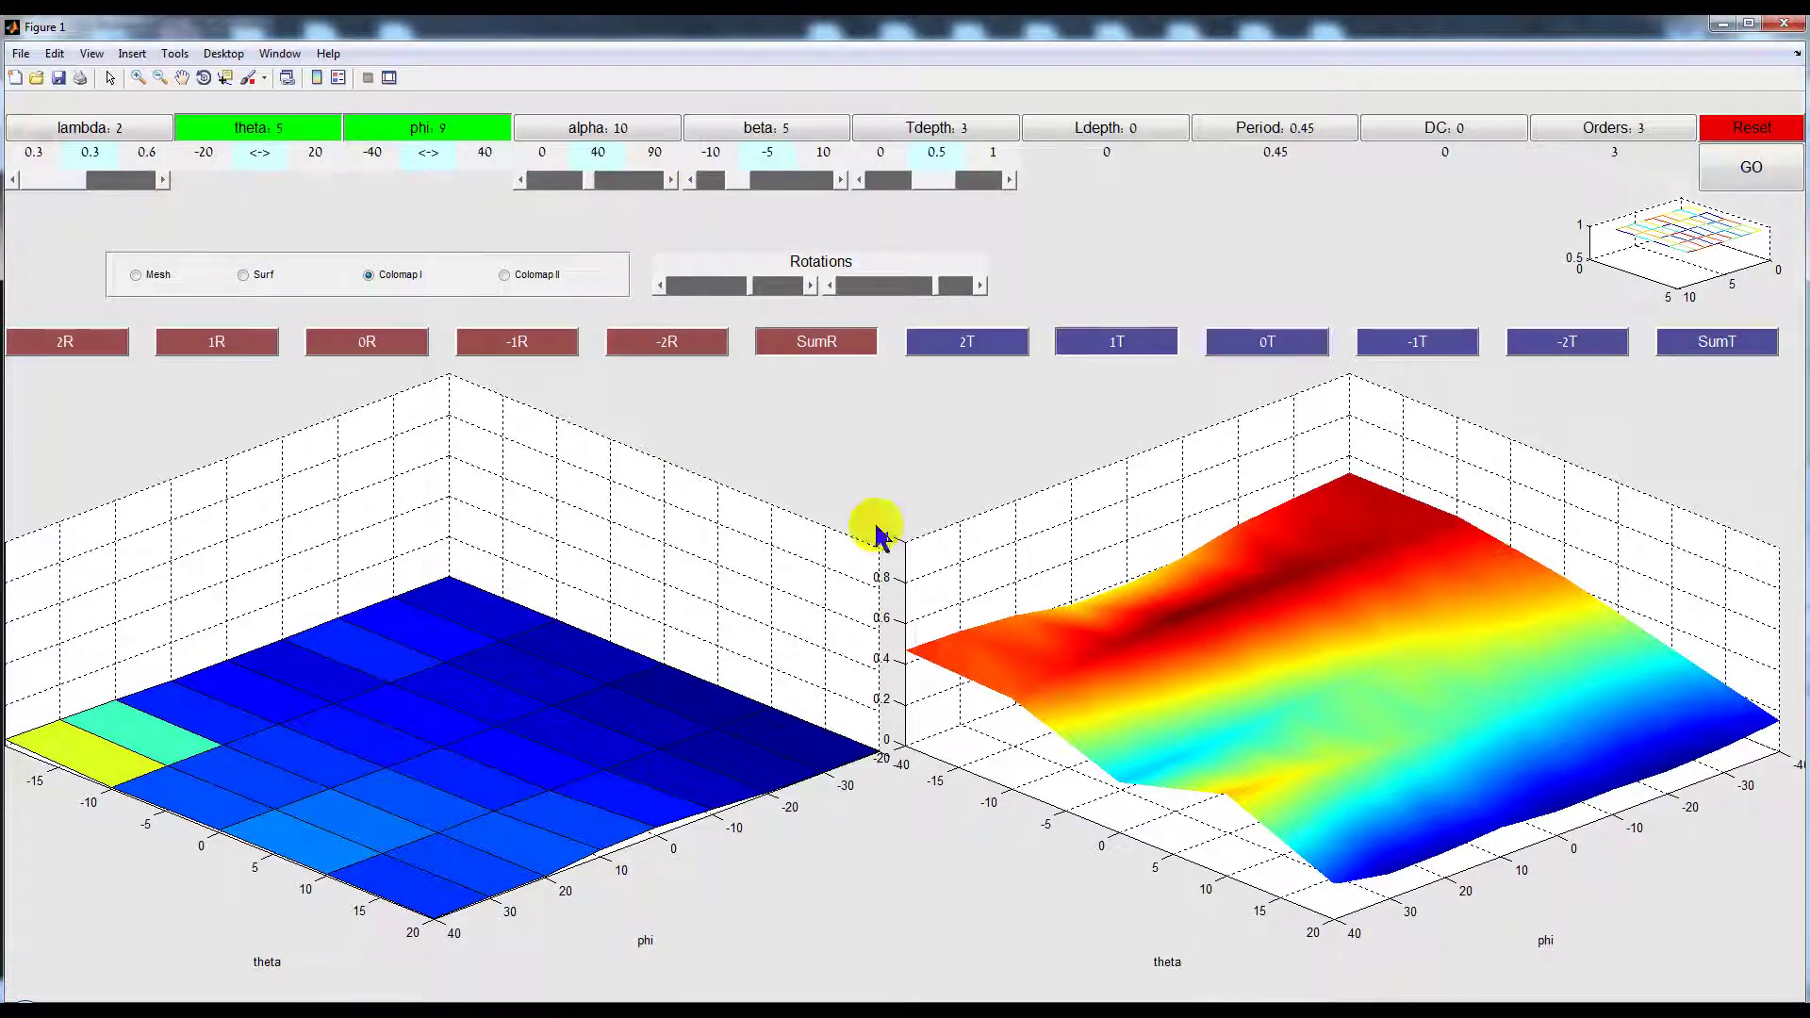
Step the lambda slider back and forth, settling at 0.6
{"action": "left_click", "coordinate": [106, 176]}
{"action": "left_click", "coordinate": [49, 177]}
{"action": "left_click", "coordinate": [77, 180]}
{"action": "left_click", "coordinate": [103, 179]}
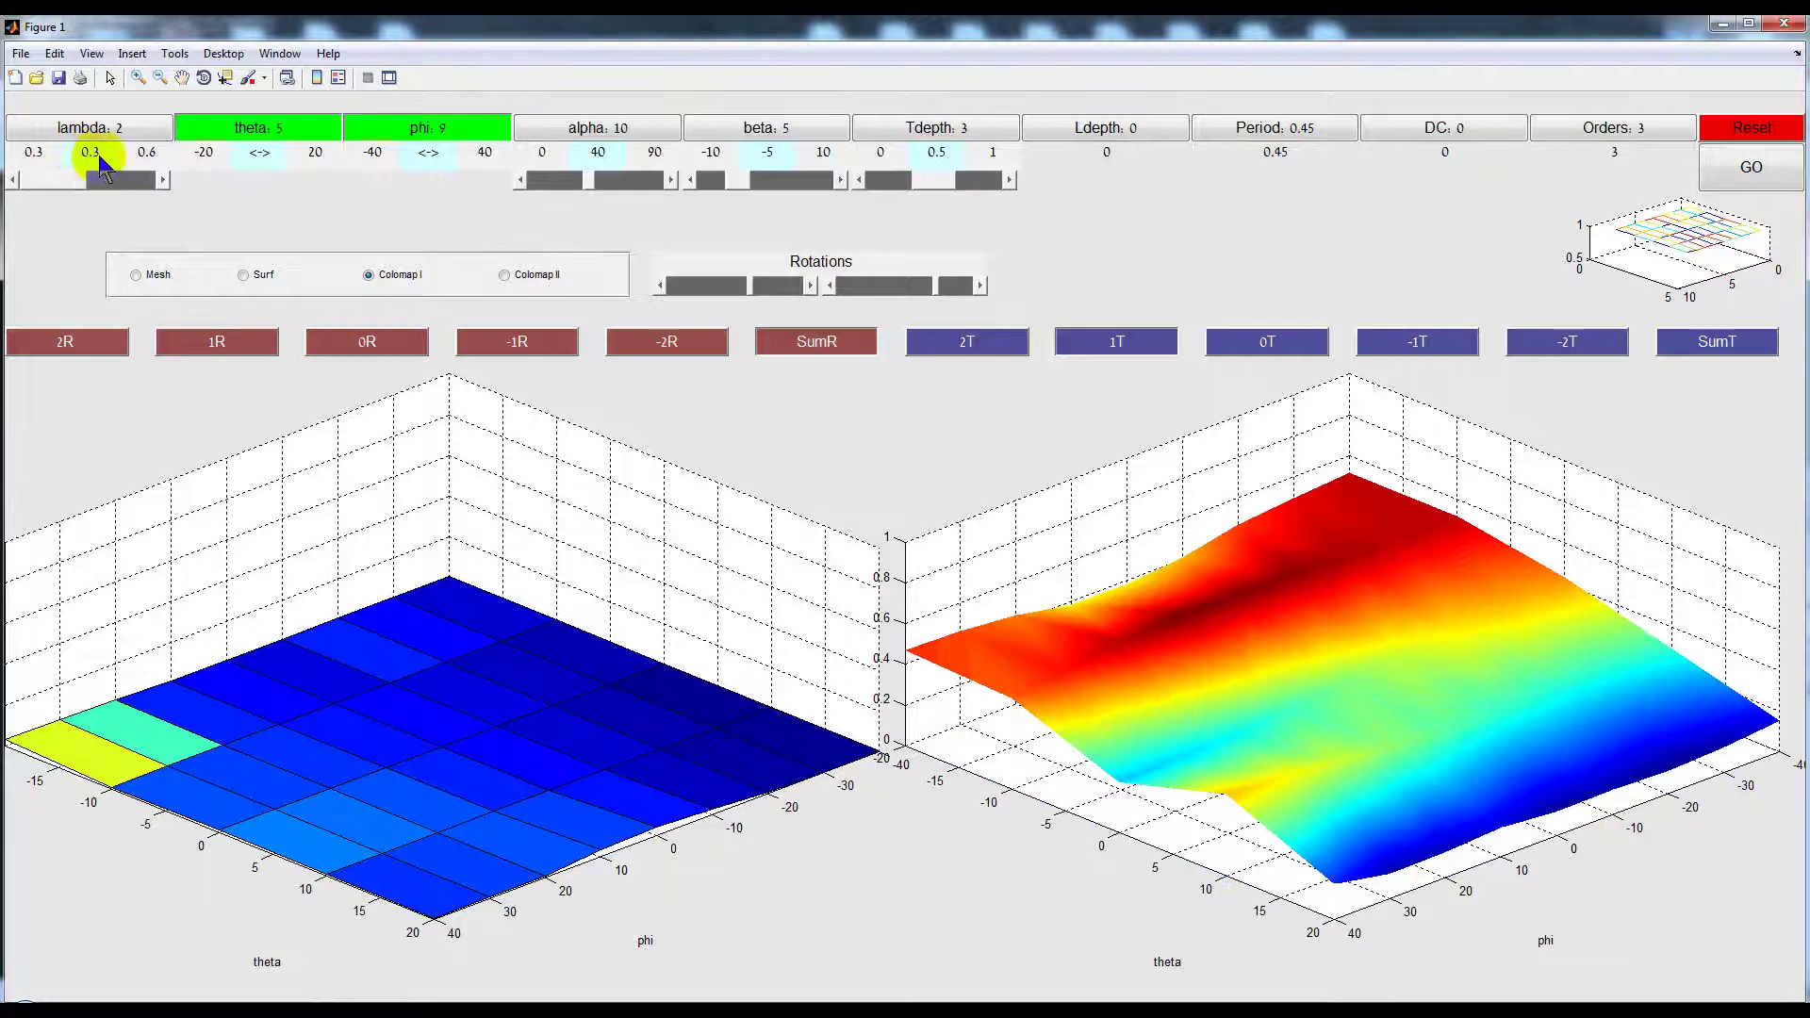
{"action": "left_click", "coordinate": [129, 177]}
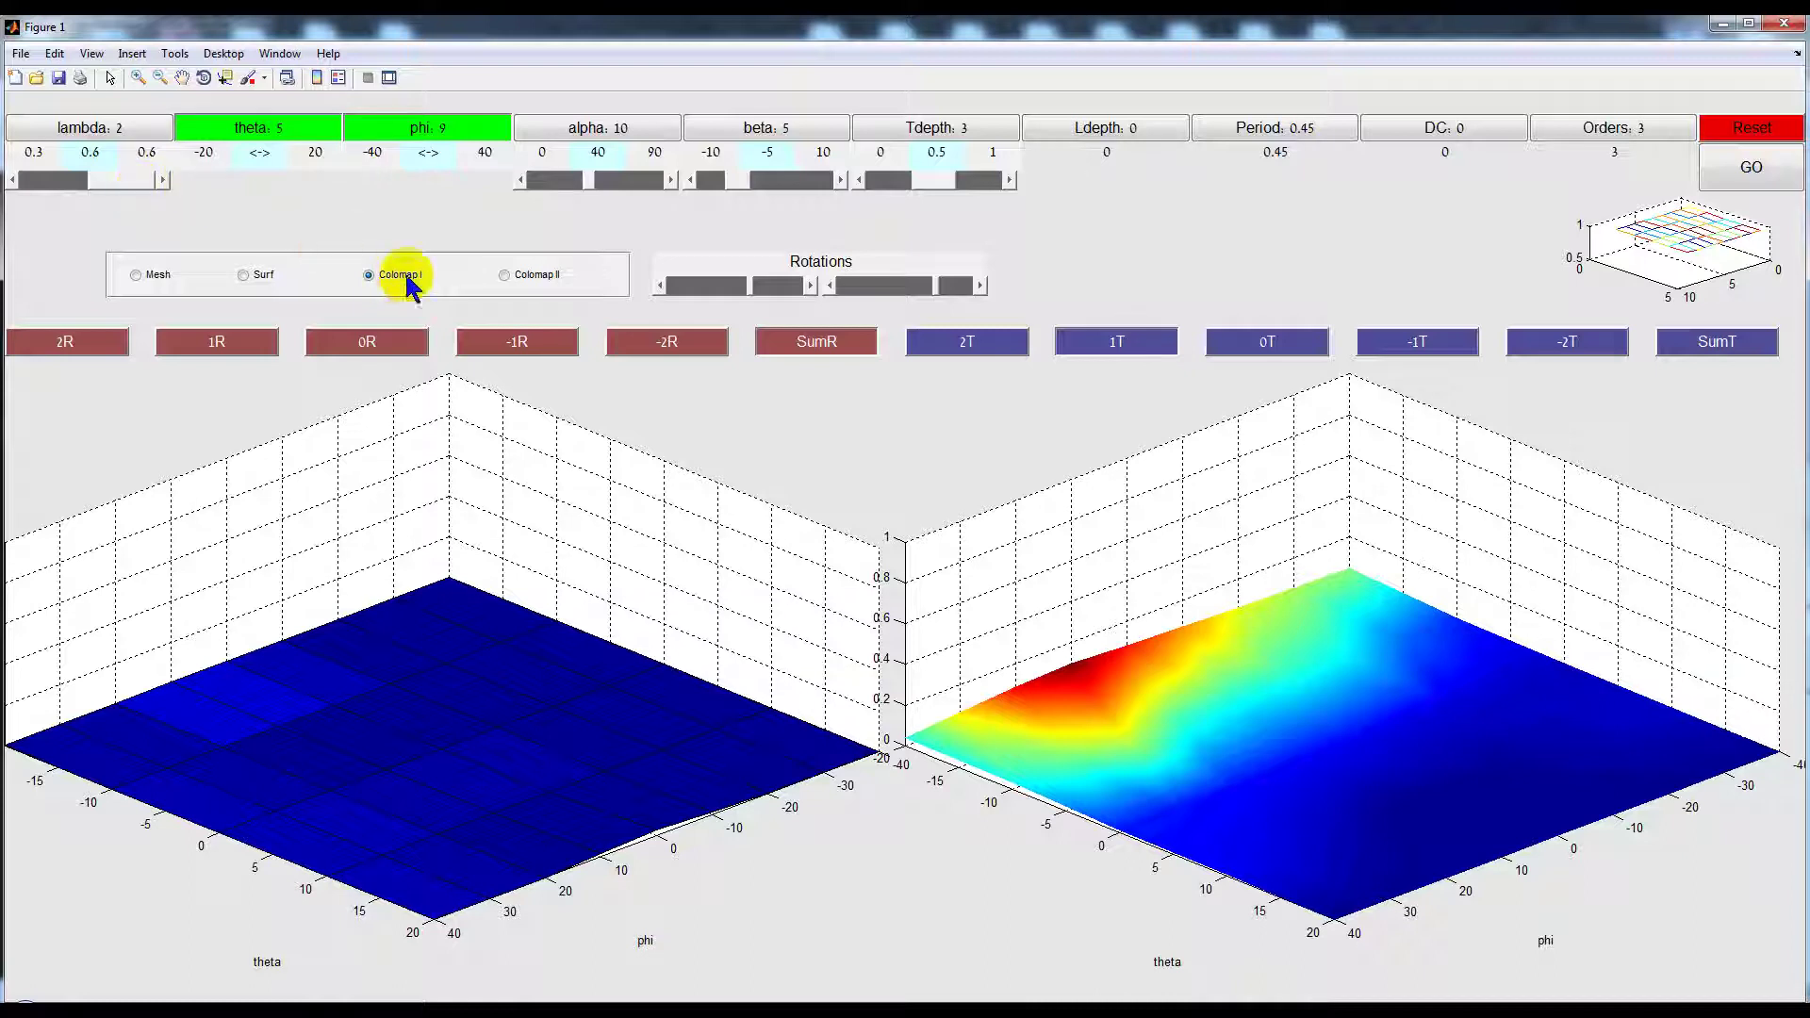
Rotate the plots, show -1T on the right, and toggle Tdepth to 1 and back to 0.5
{"action": "left_click", "coordinate": [834, 363]}
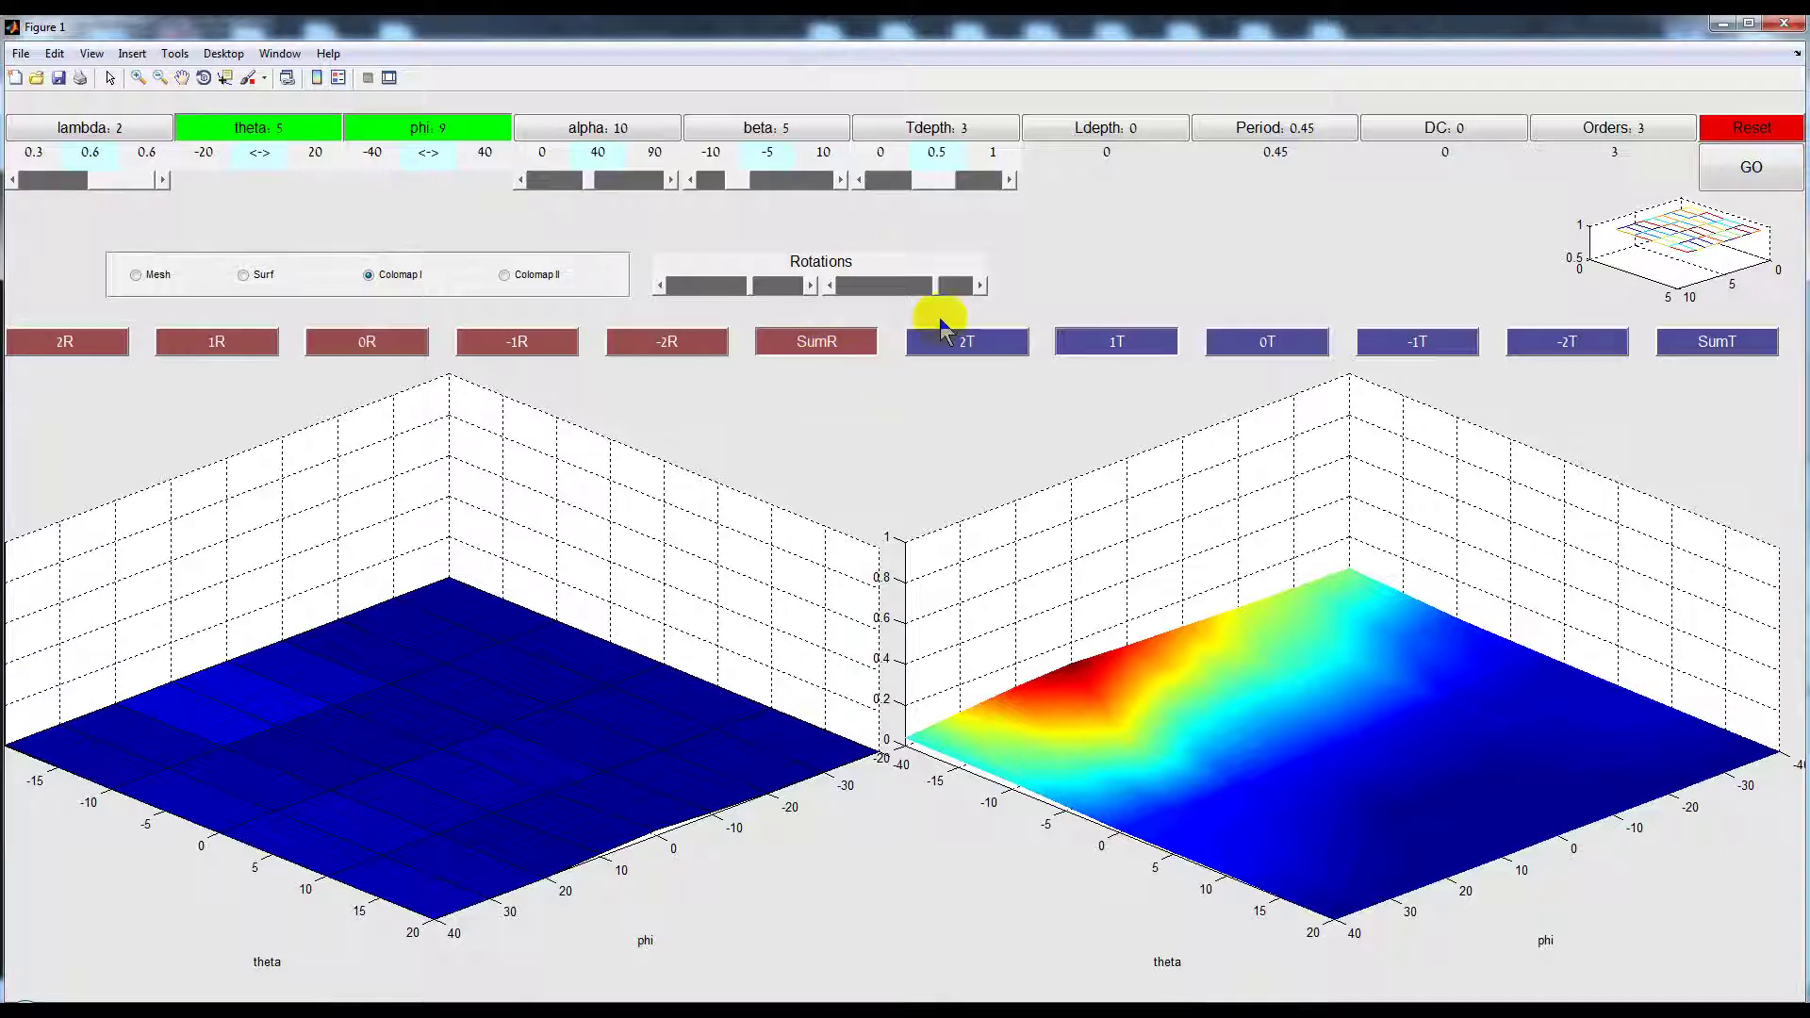
{"action": "left_click", "coordinate": [881, 286]}
{"action": "left_click", "coordinate": [1118, 343]}
{"action": "left_click", "coordinate": [988, 358]}
{"action": "left_click", "coordinate": [1117, 353]}
{"action": "left_click", "coordinate": [1267, 353]}
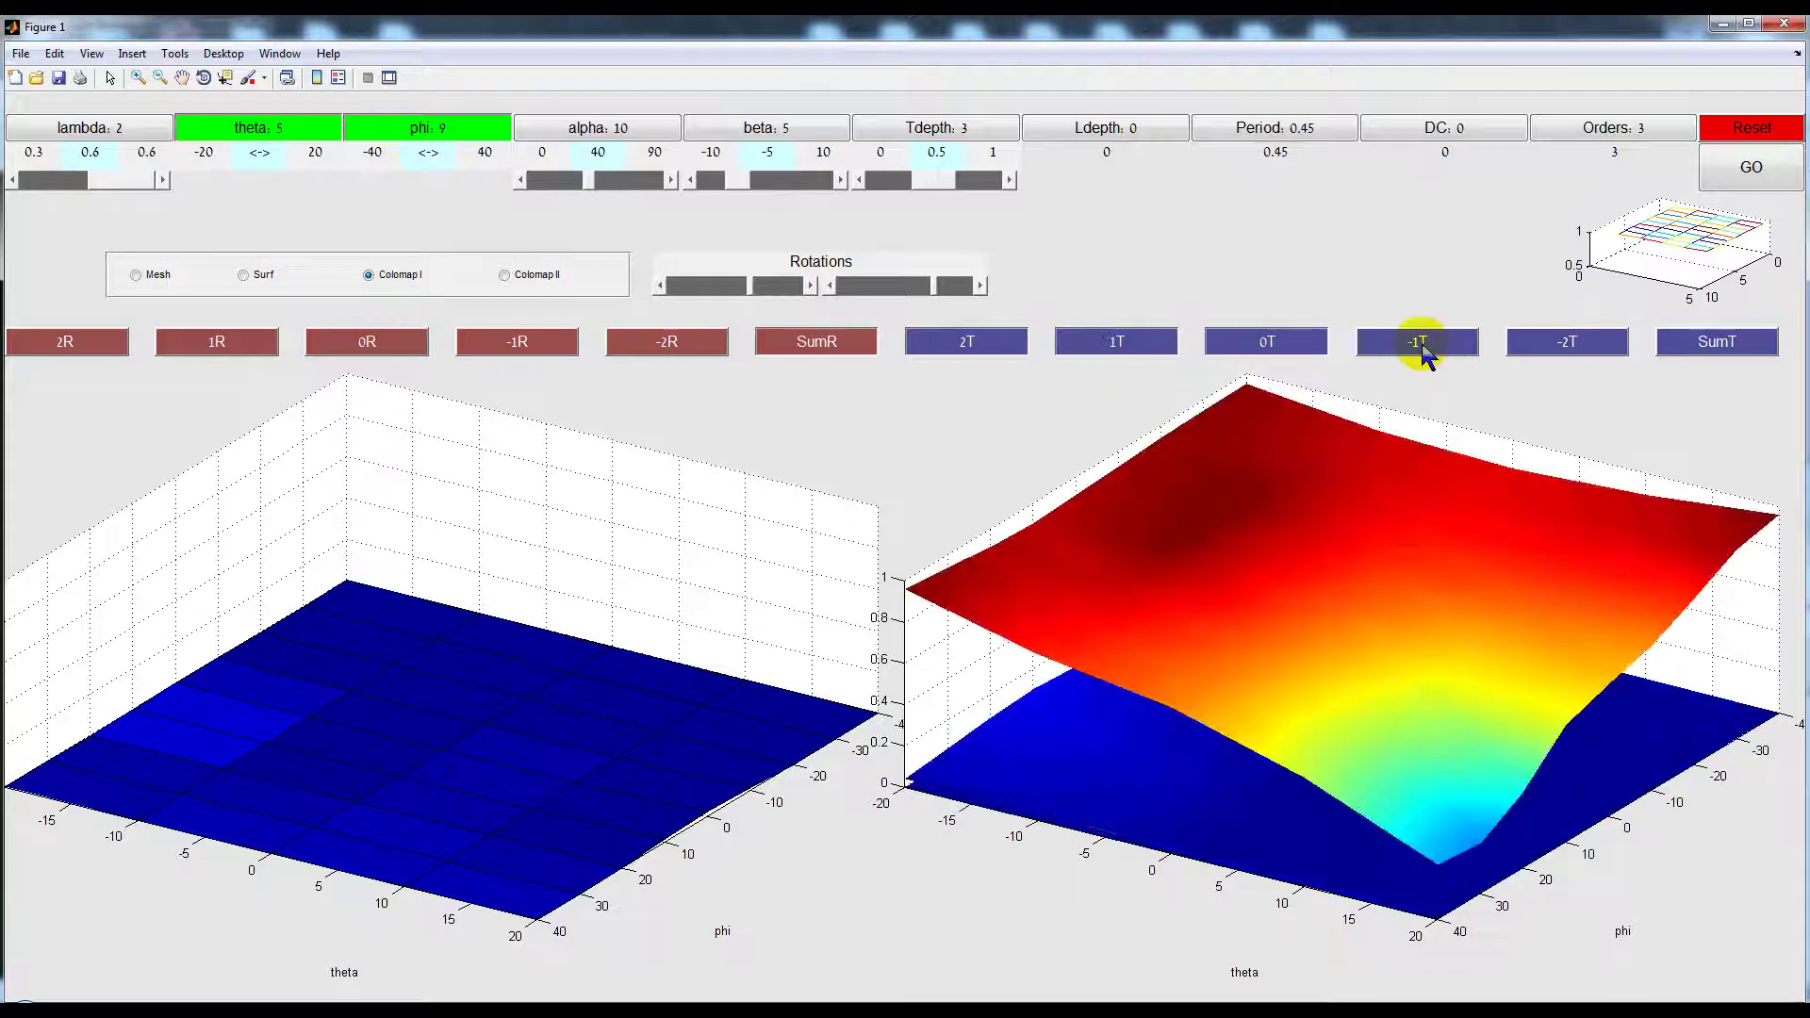
{"action": "mouse_move", "coordinate": [885, 182]}
{"action": "left_mouse_down"}
{"action": "mouse_move", "coordinate": [981, 182]}
{"action": "mouse_move", "coordinate": [876, 193]}
{"action": "left_mouse_up"}
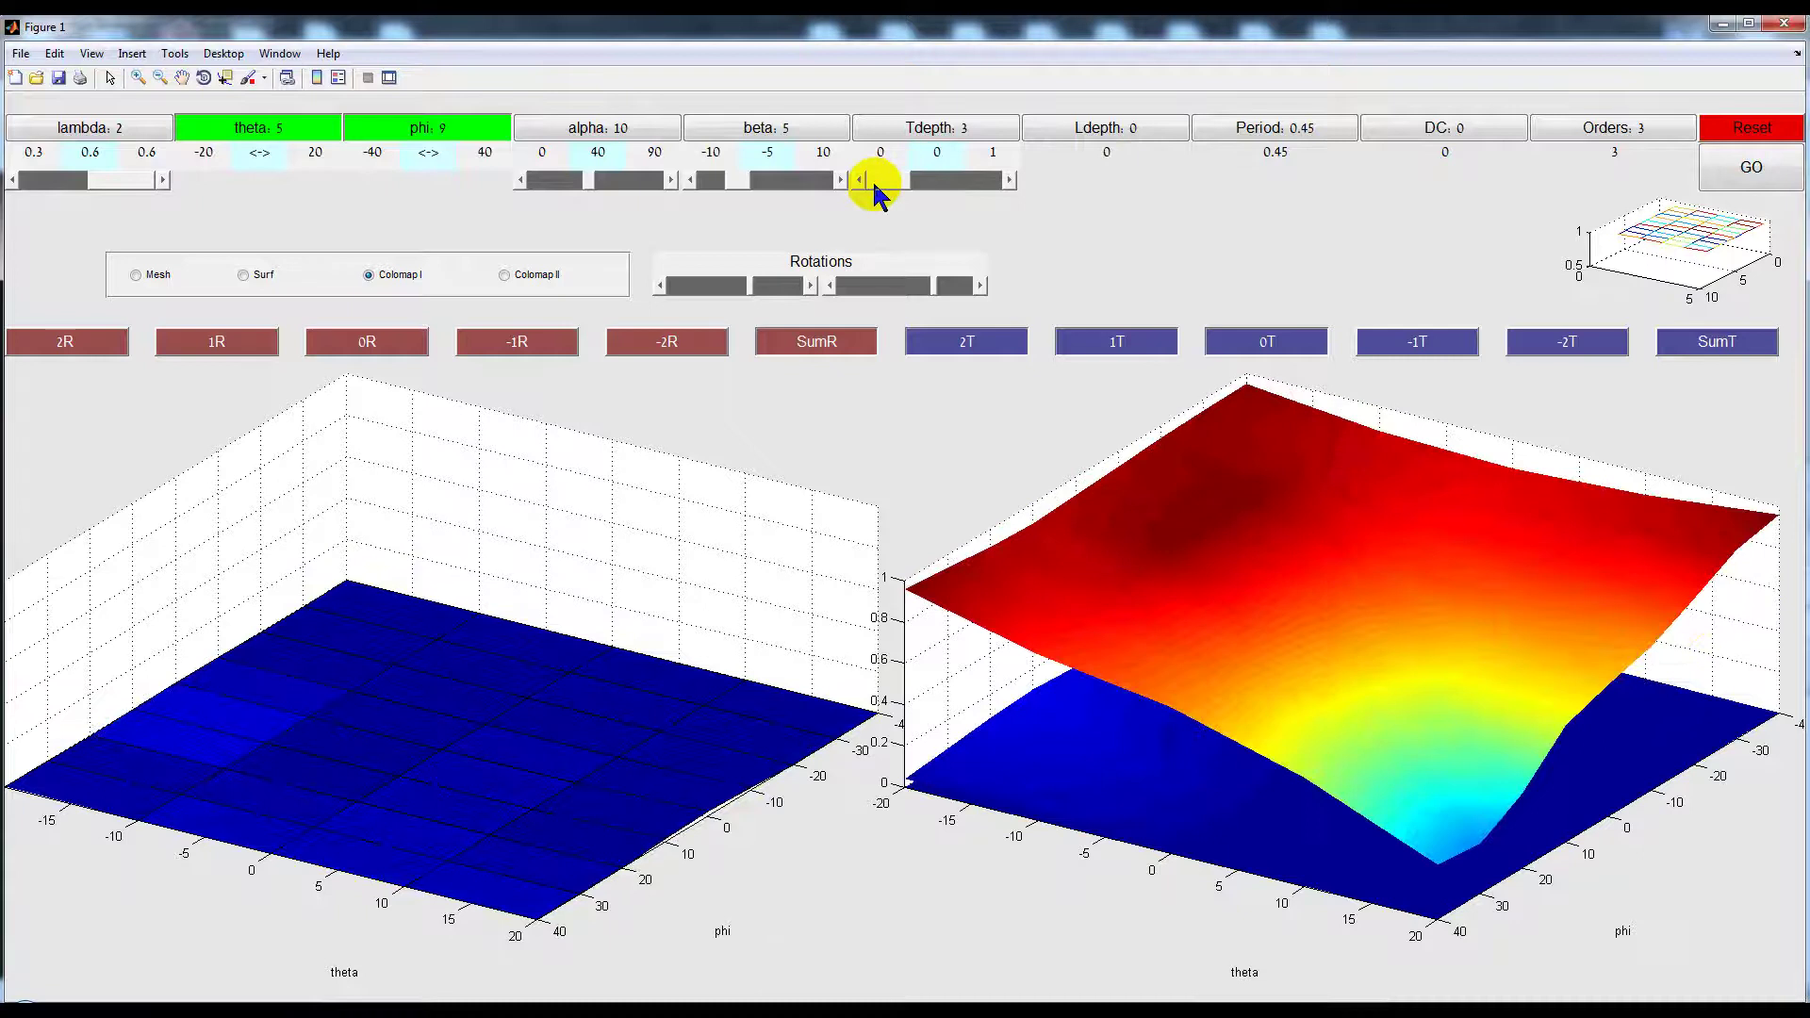
{"action": "left_click", "coordinate": [957, 181]}
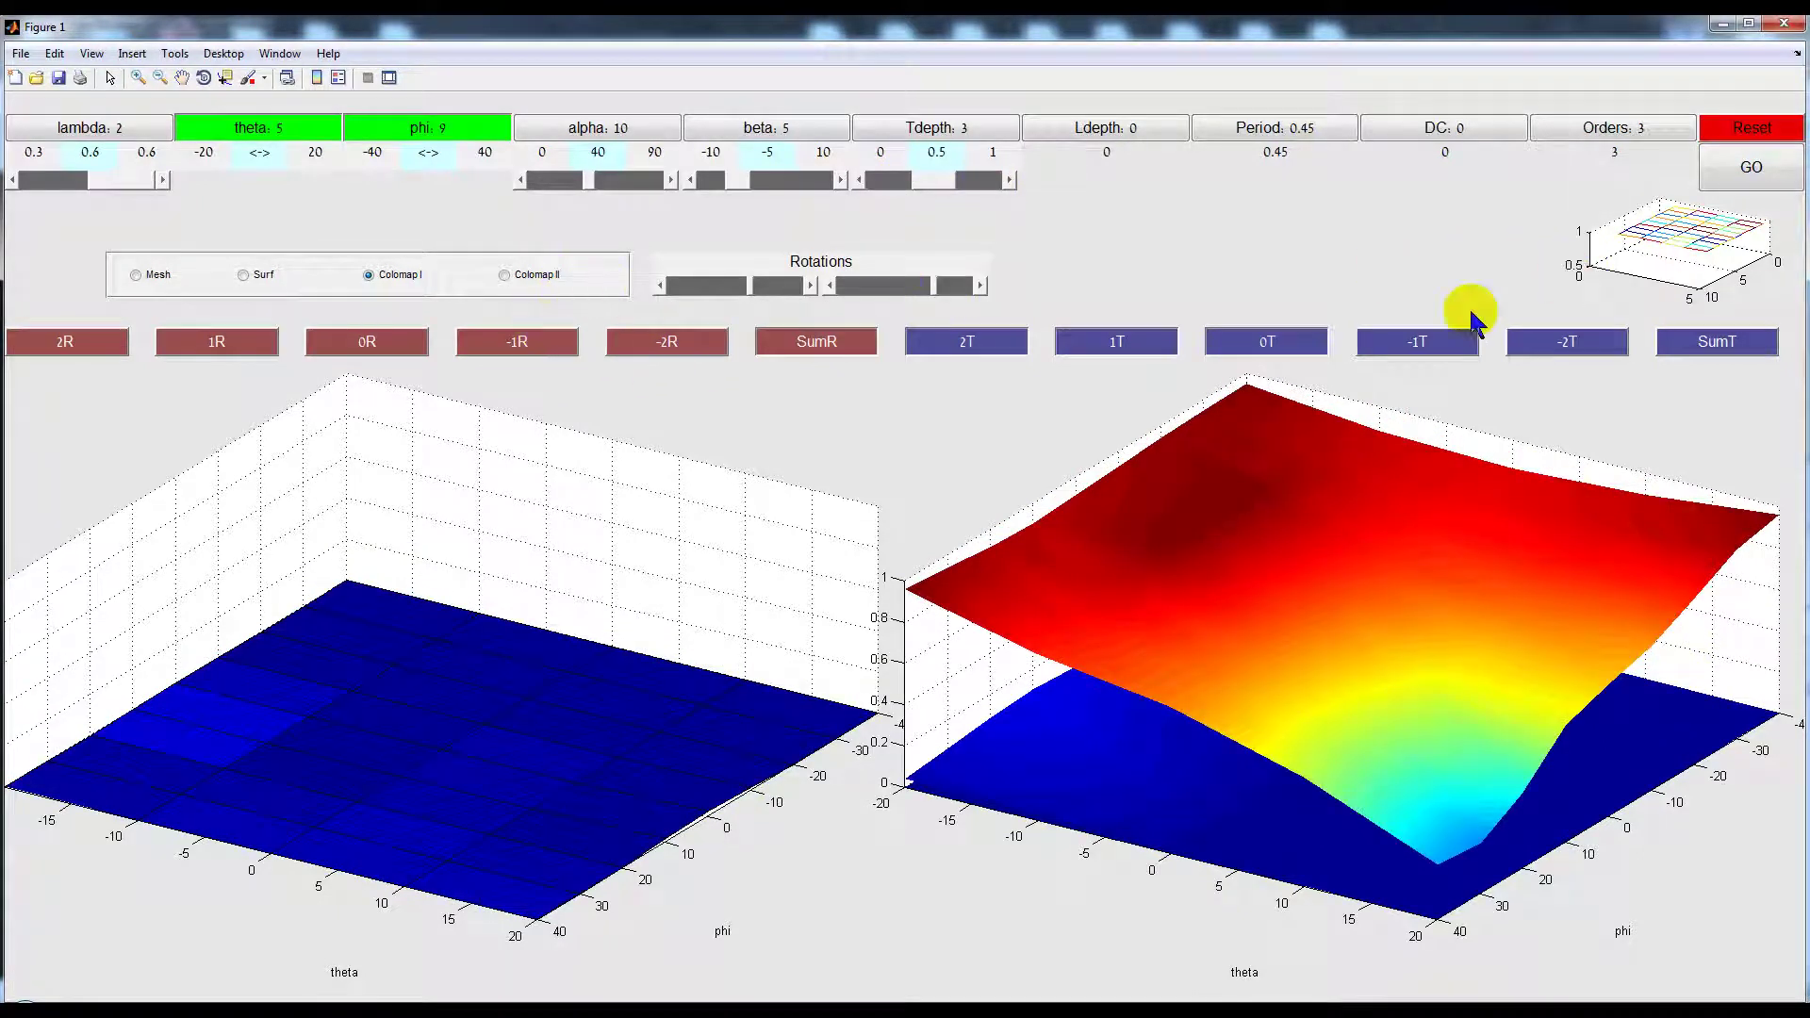
Reset all parameters, then choose phi and Tdepth as the swept pair and load them
{"action": "left_click", "coordinate": [1773, 133]}
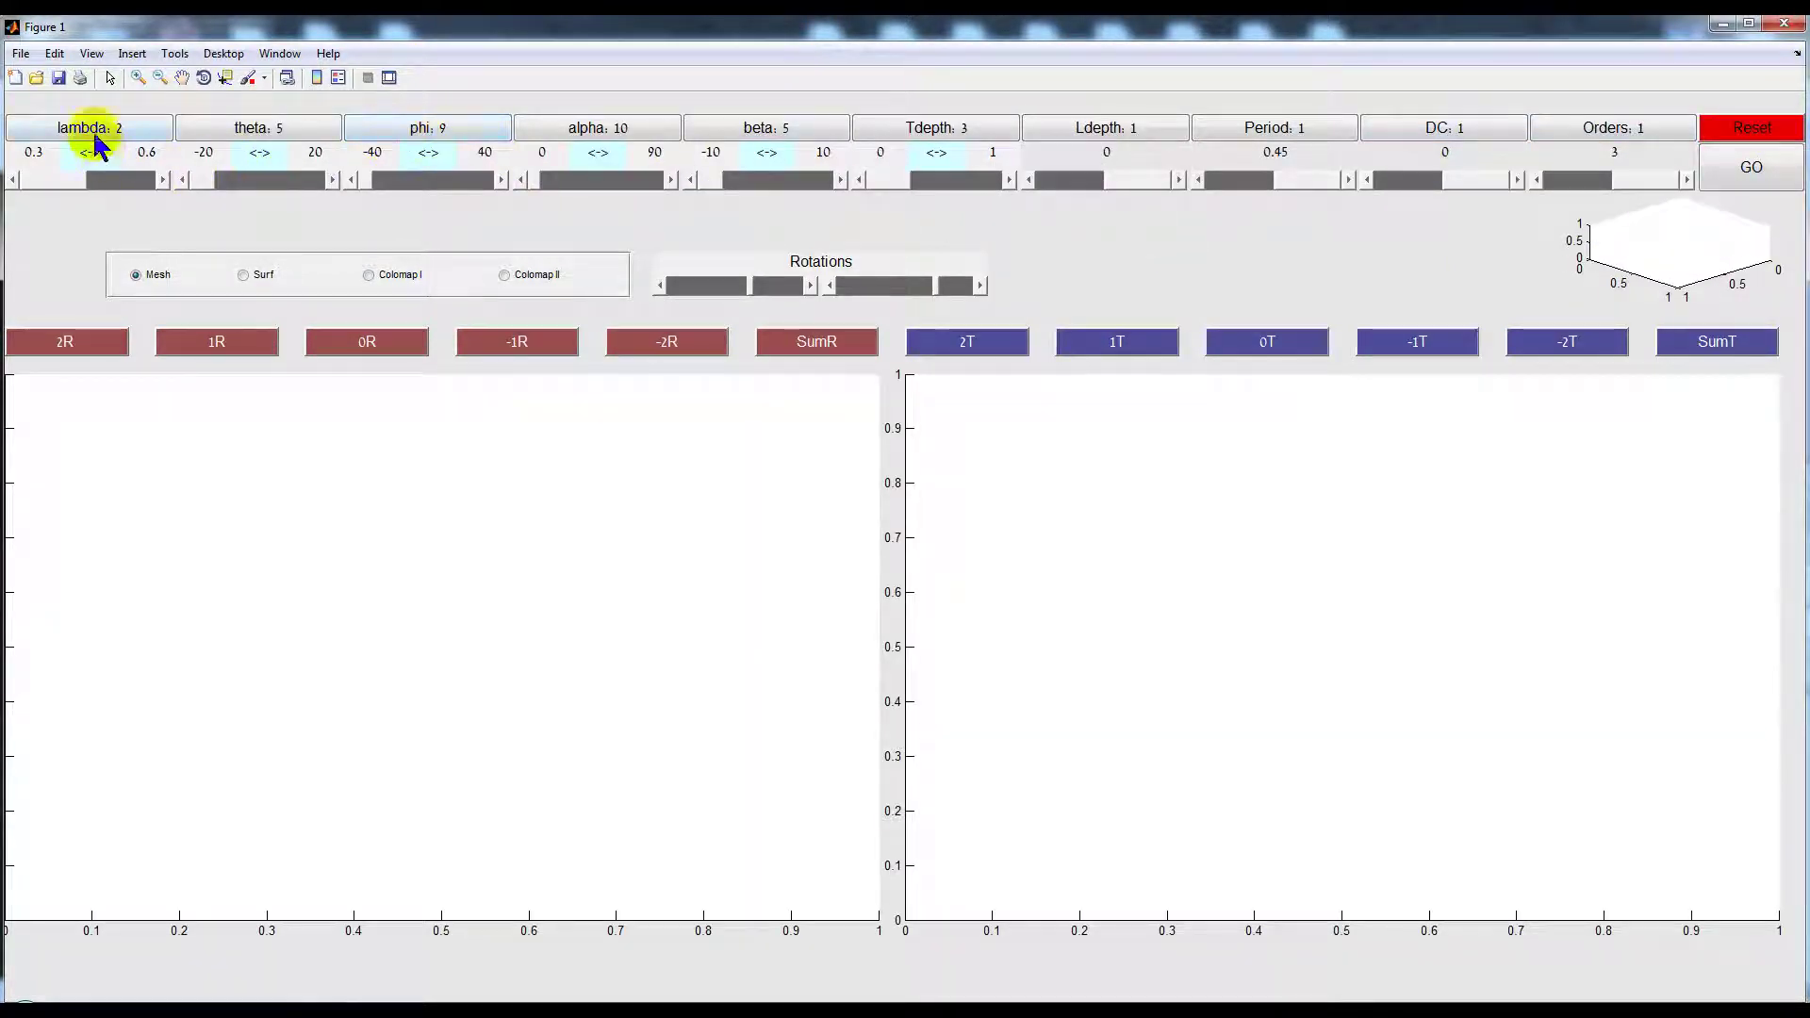
{"action": "left_click", "coordinate": [435, 140]}
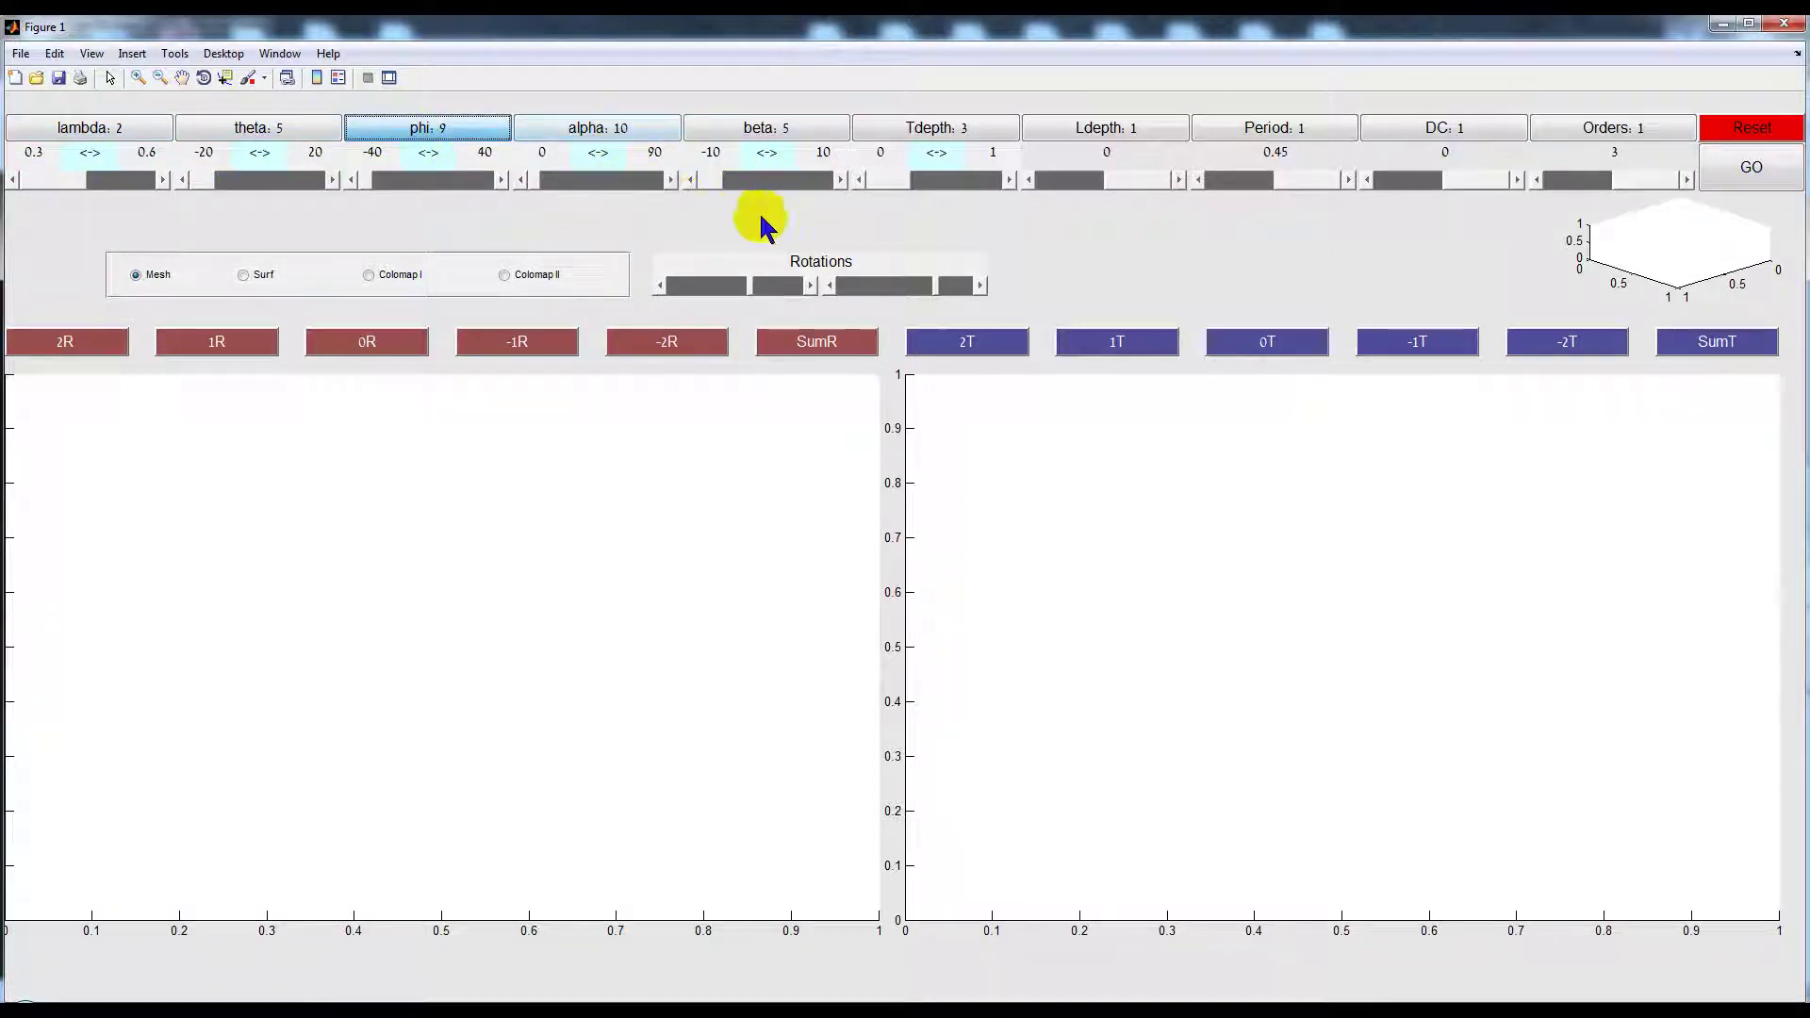
{"action": "left_click", "coordinate": [900, 132]}
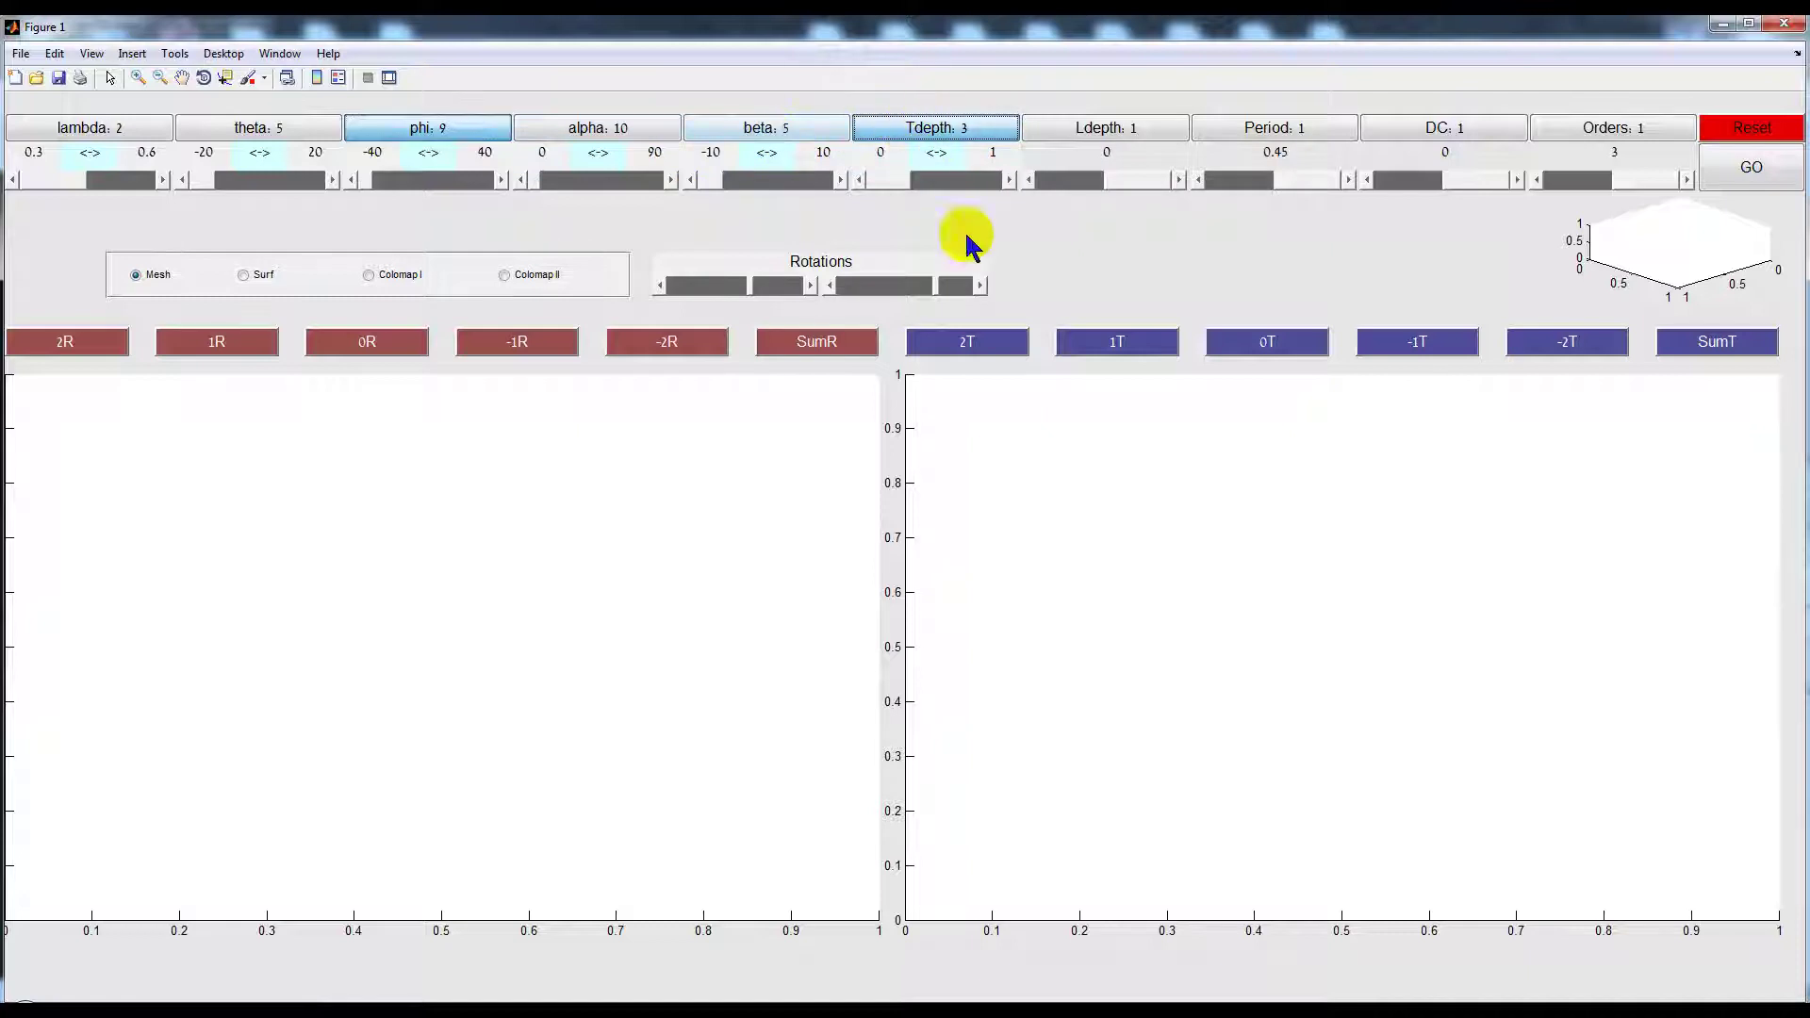
{"action": "left_click", "coordinate": [1753, 170]}
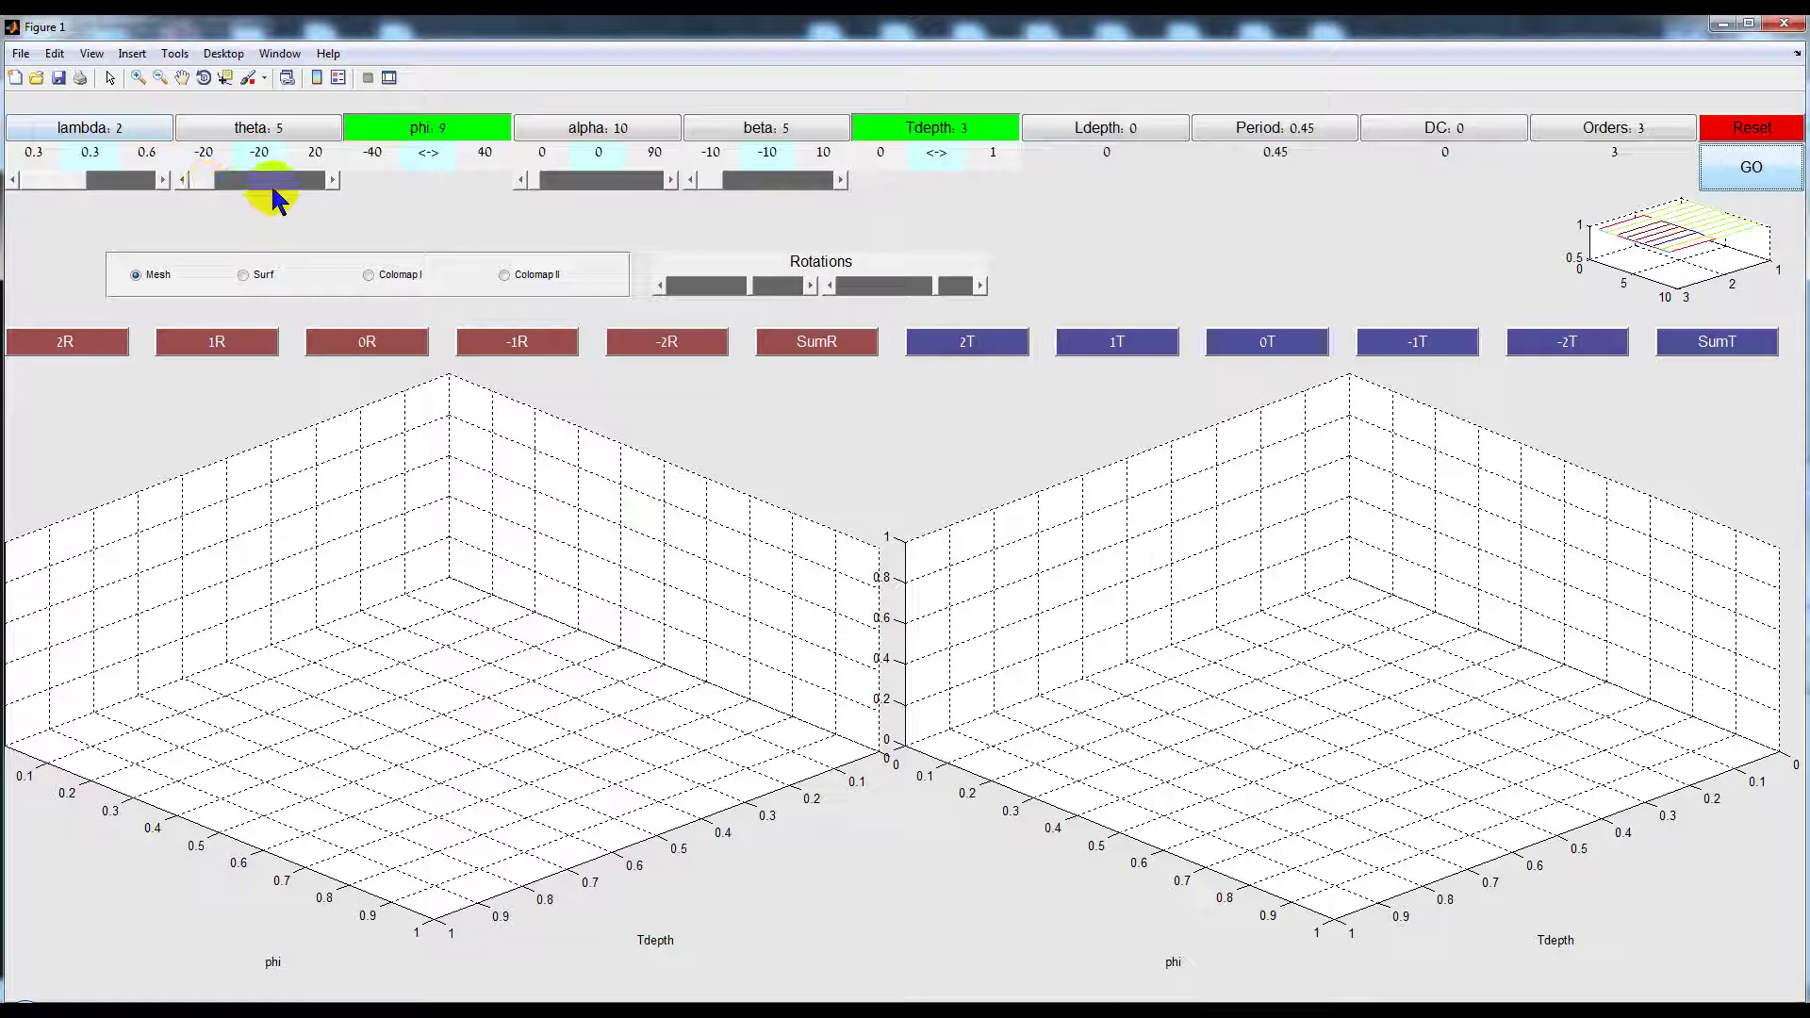
Plot the -2R order on the left and the -1T transmitted order on the right
{"action": "left_click", "coordinate": [667, 341]}
{"action": "left_click", "coordinate": [1117, 342]}
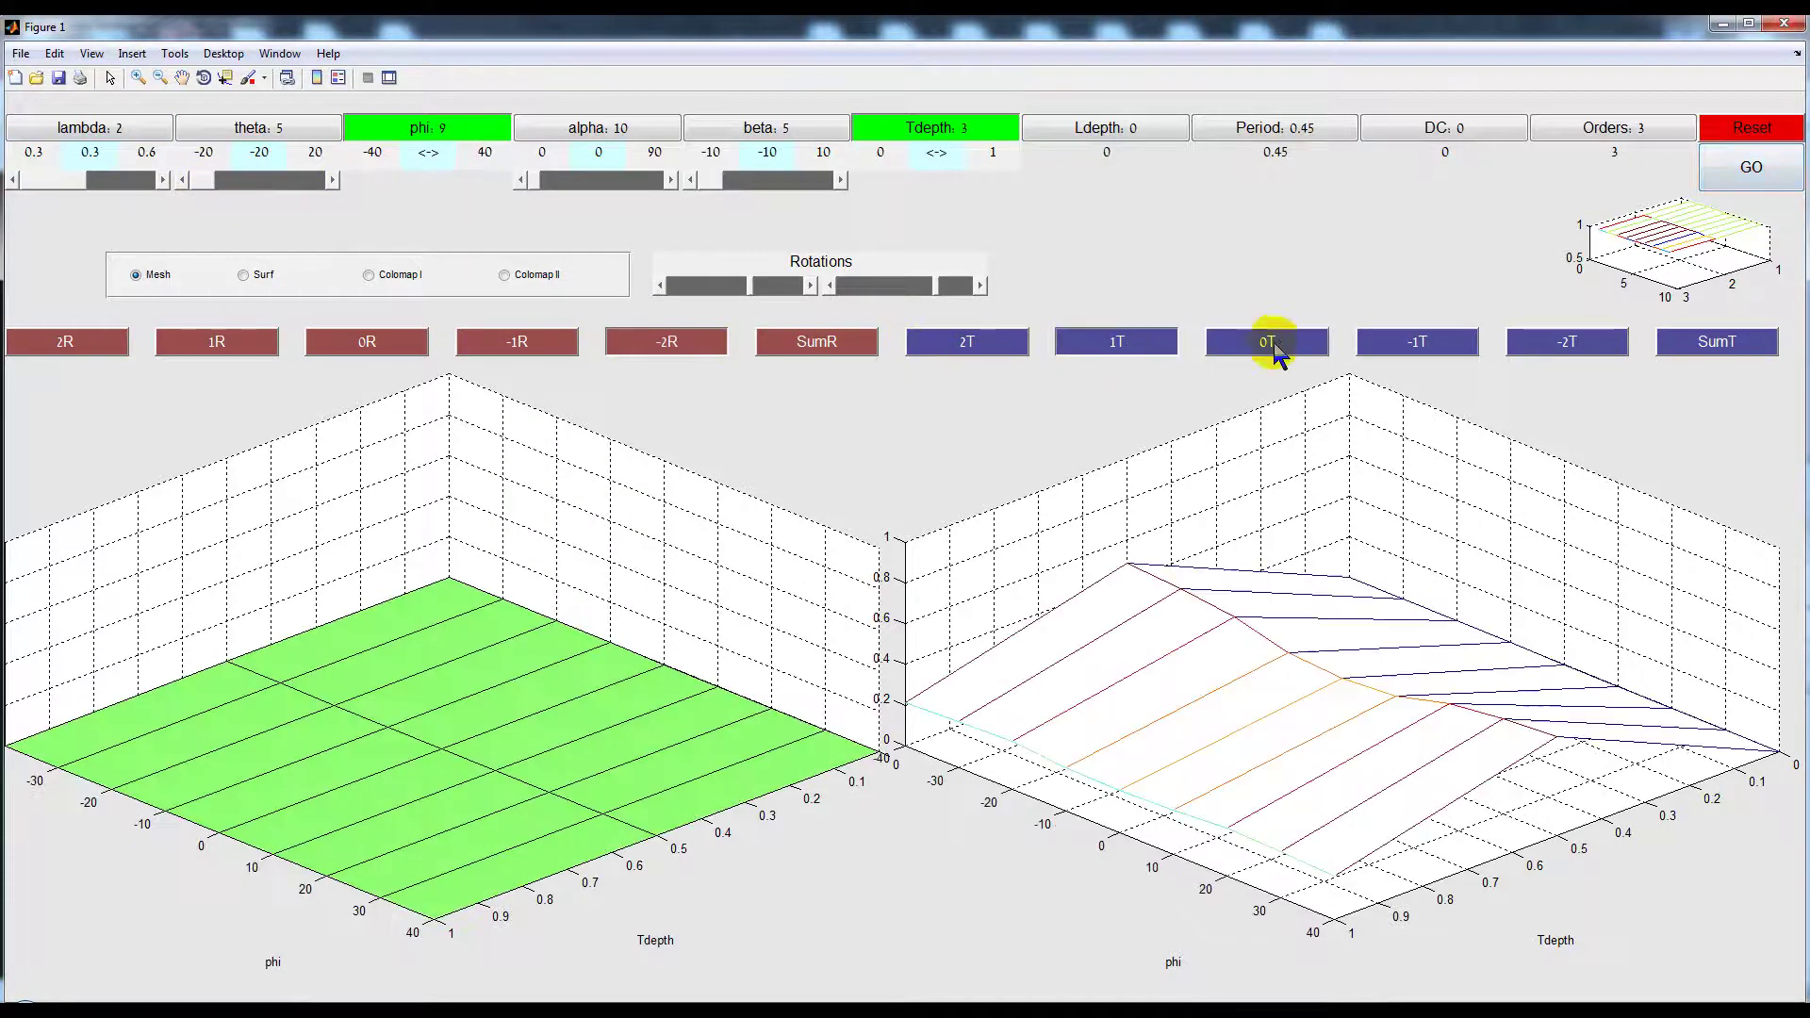
{"action": "left_click", "coordinate": [1366, 344]}
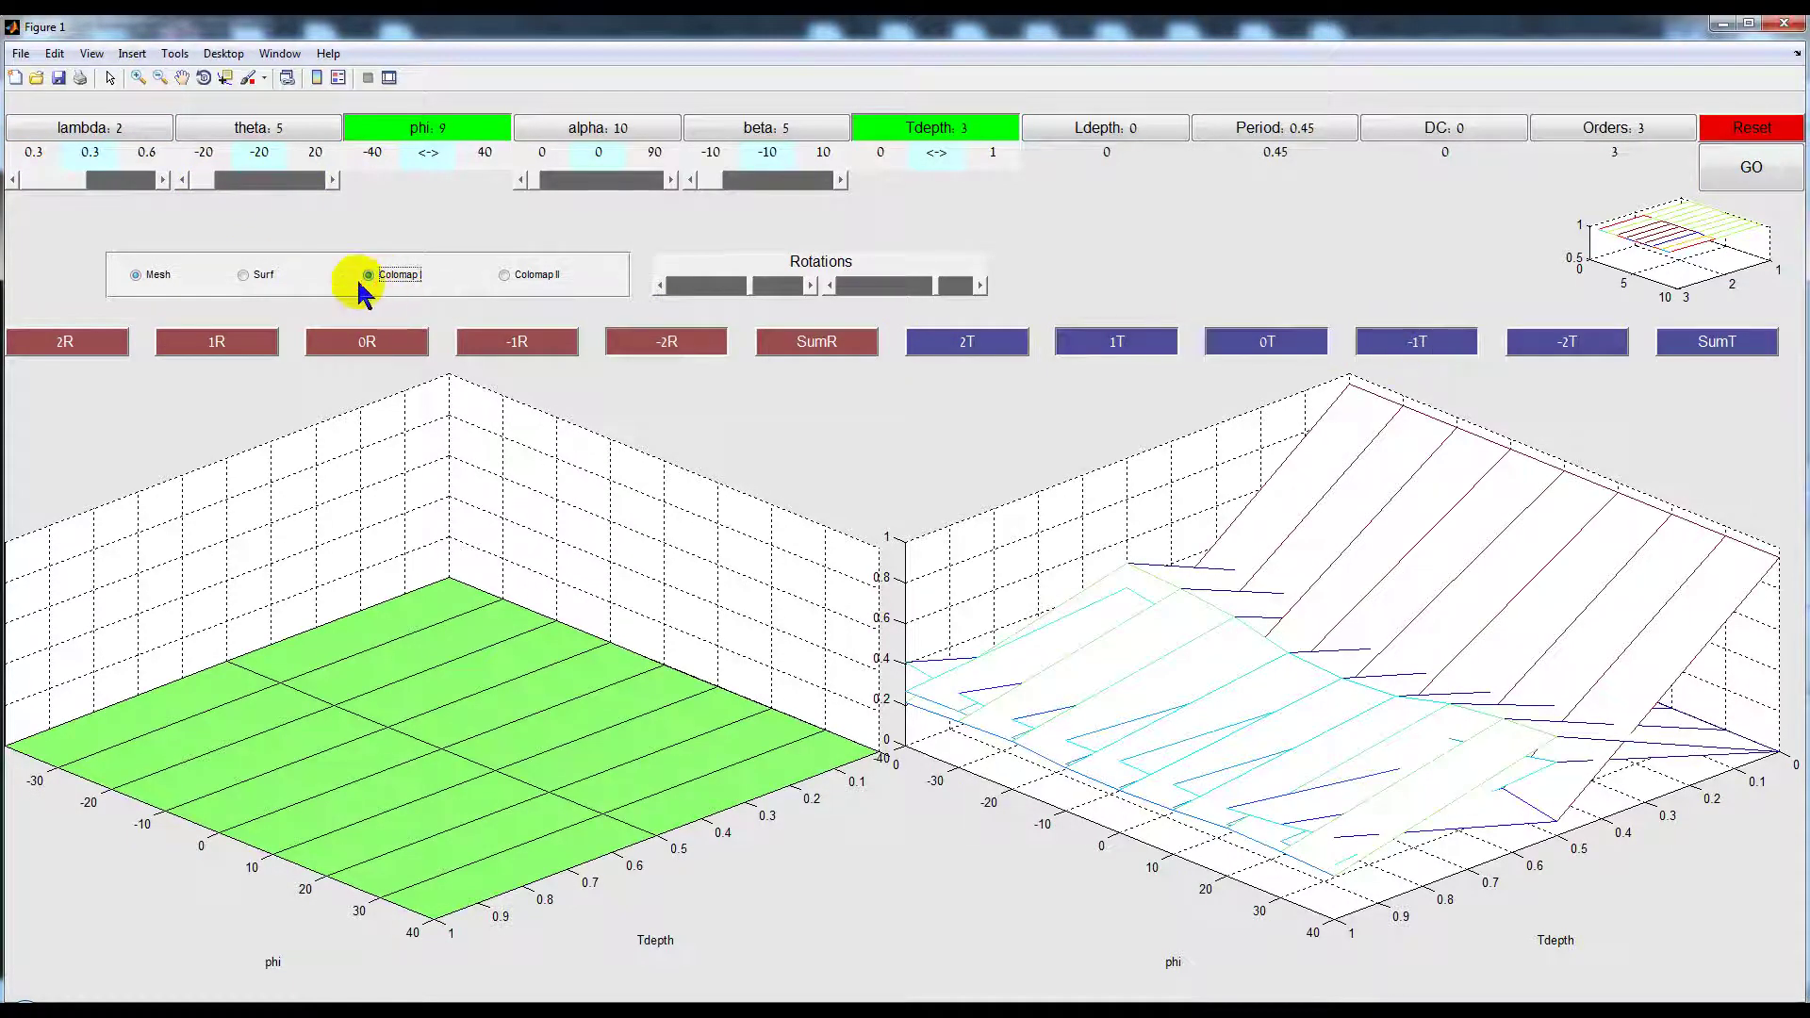
Set theta 0, lambda 0.6, alpha 40 and beta -5 with Colormap I applied
{"action": "left_click", "coordinate": [261, 181]}
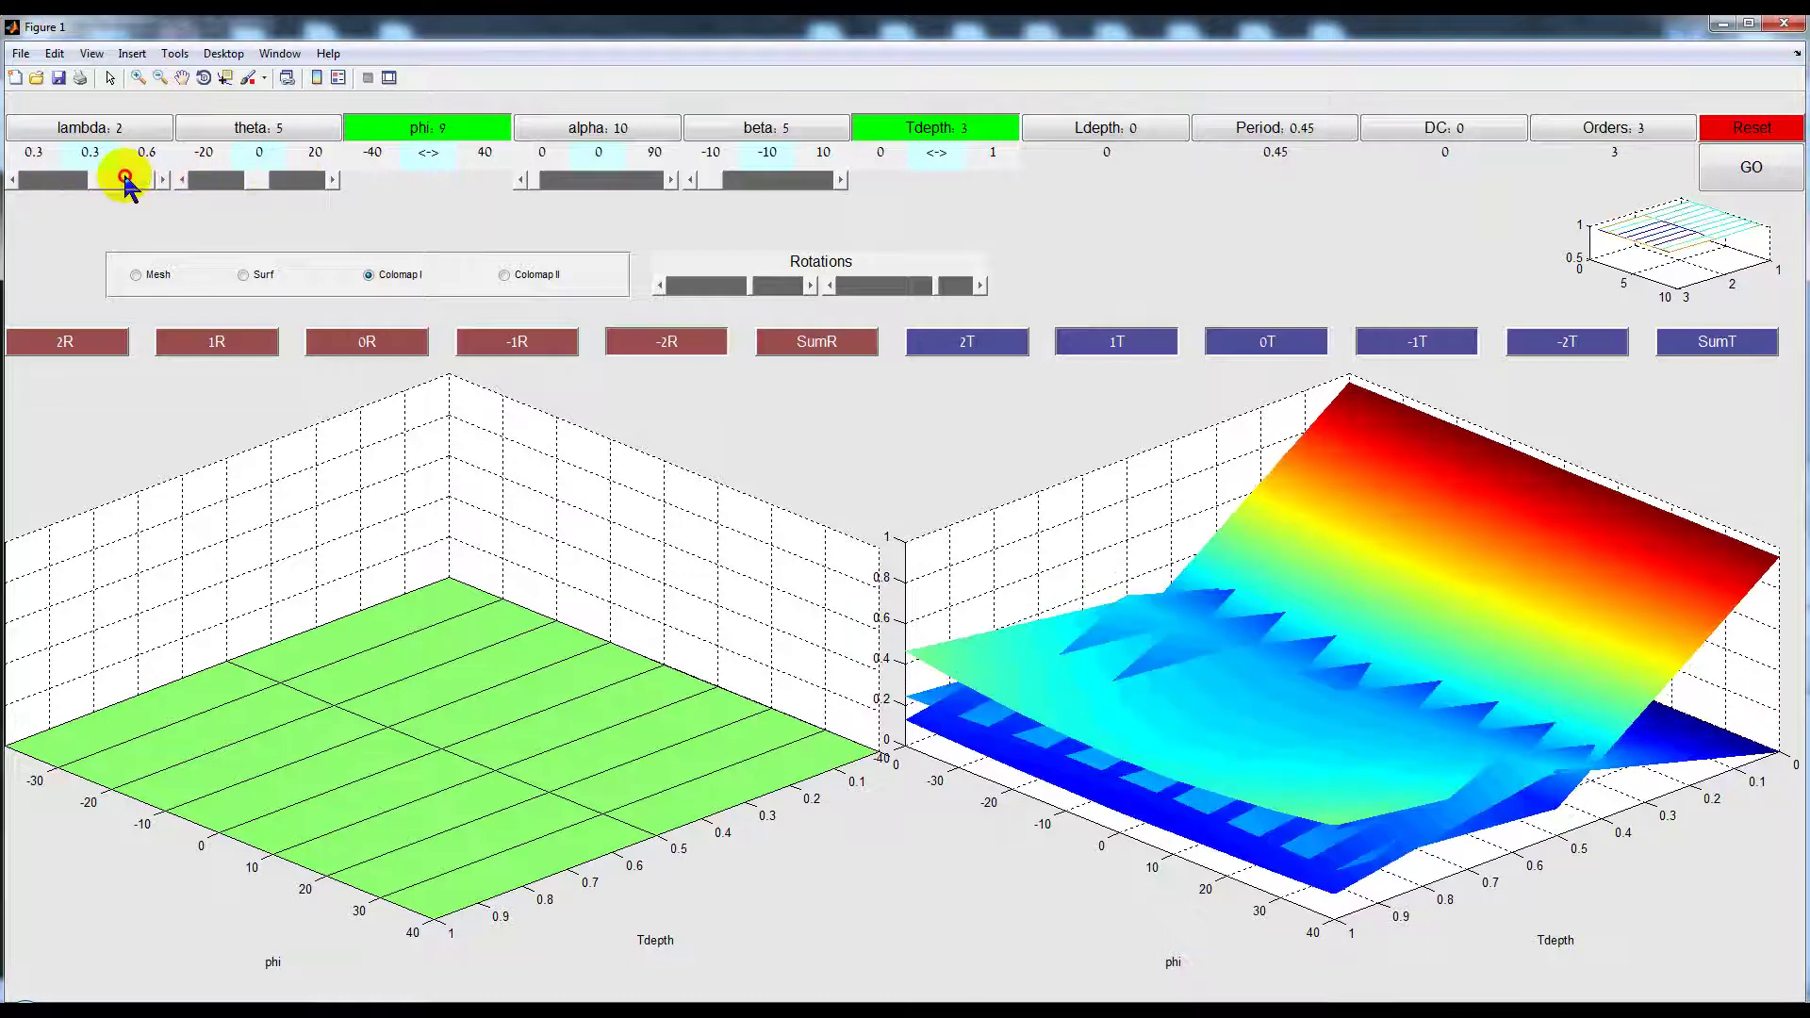
{"action": "left_click", "coordinate": [125, 180]}
{"action": "left_click", "coordinate": [646, 179]}
{"action": "left_click", "coordinate": [779, 181]}
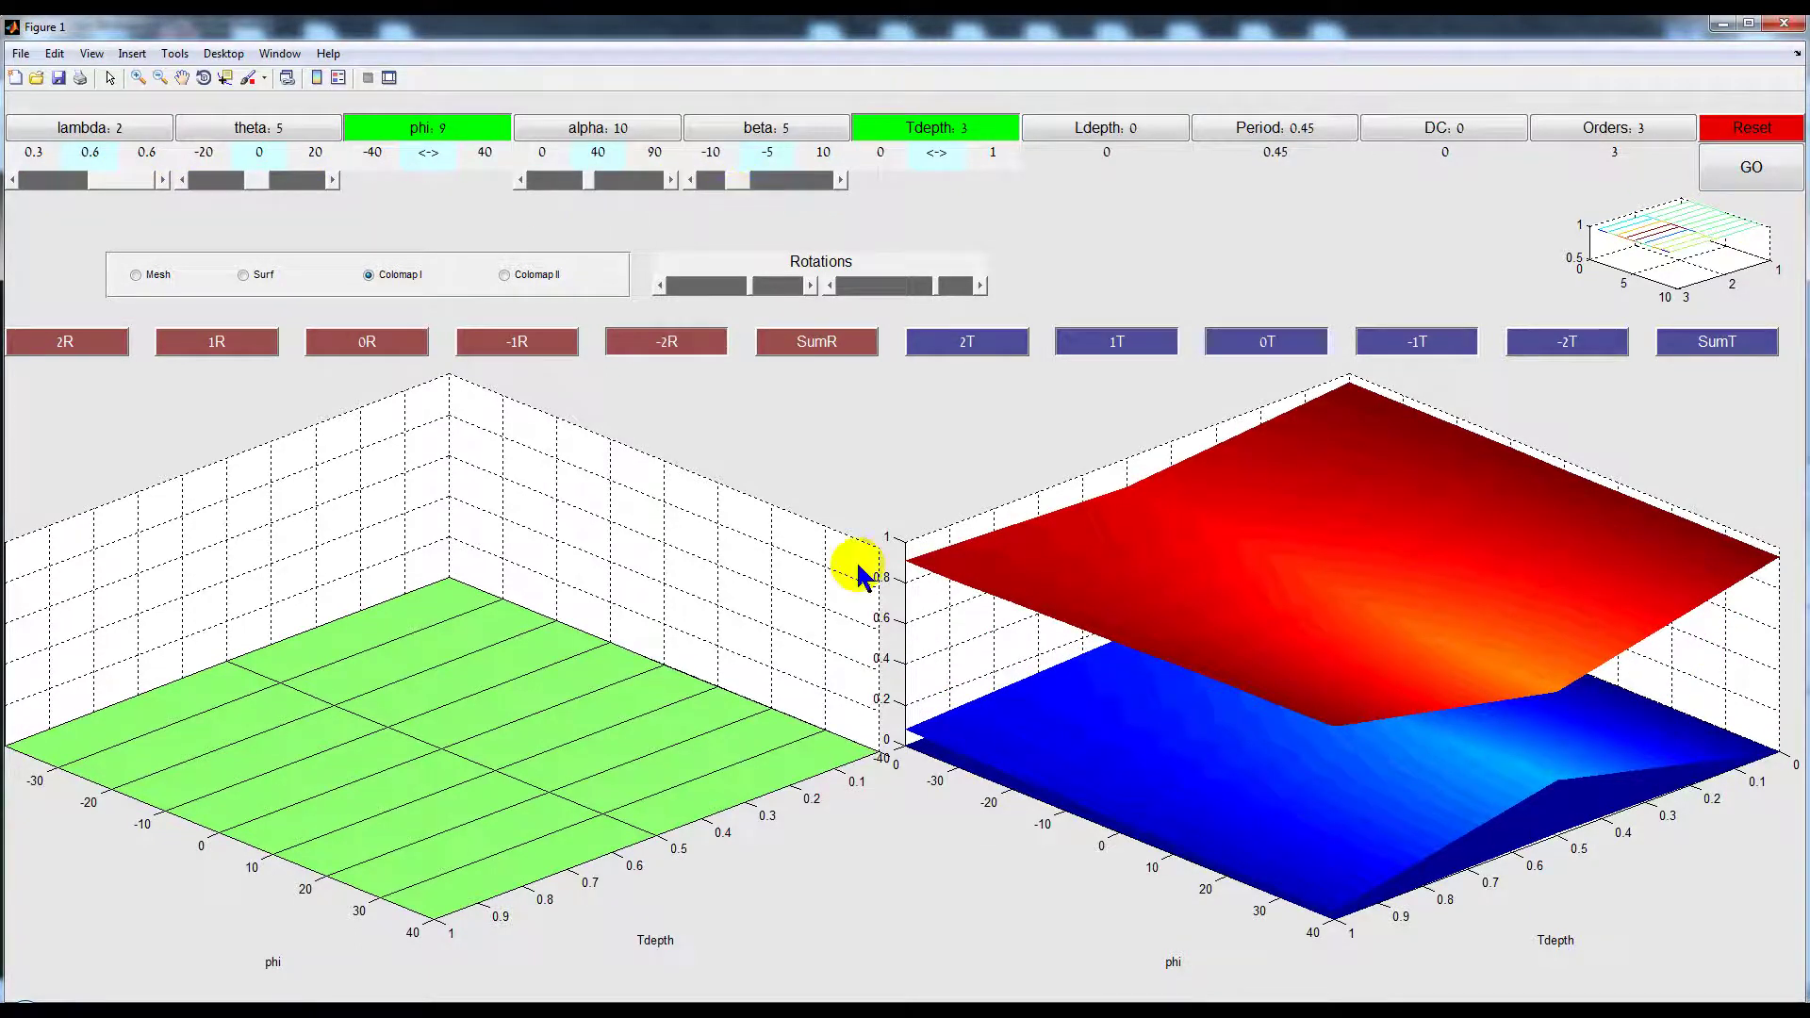
{"action": "left_click", "coordinate": [1082, 606]}
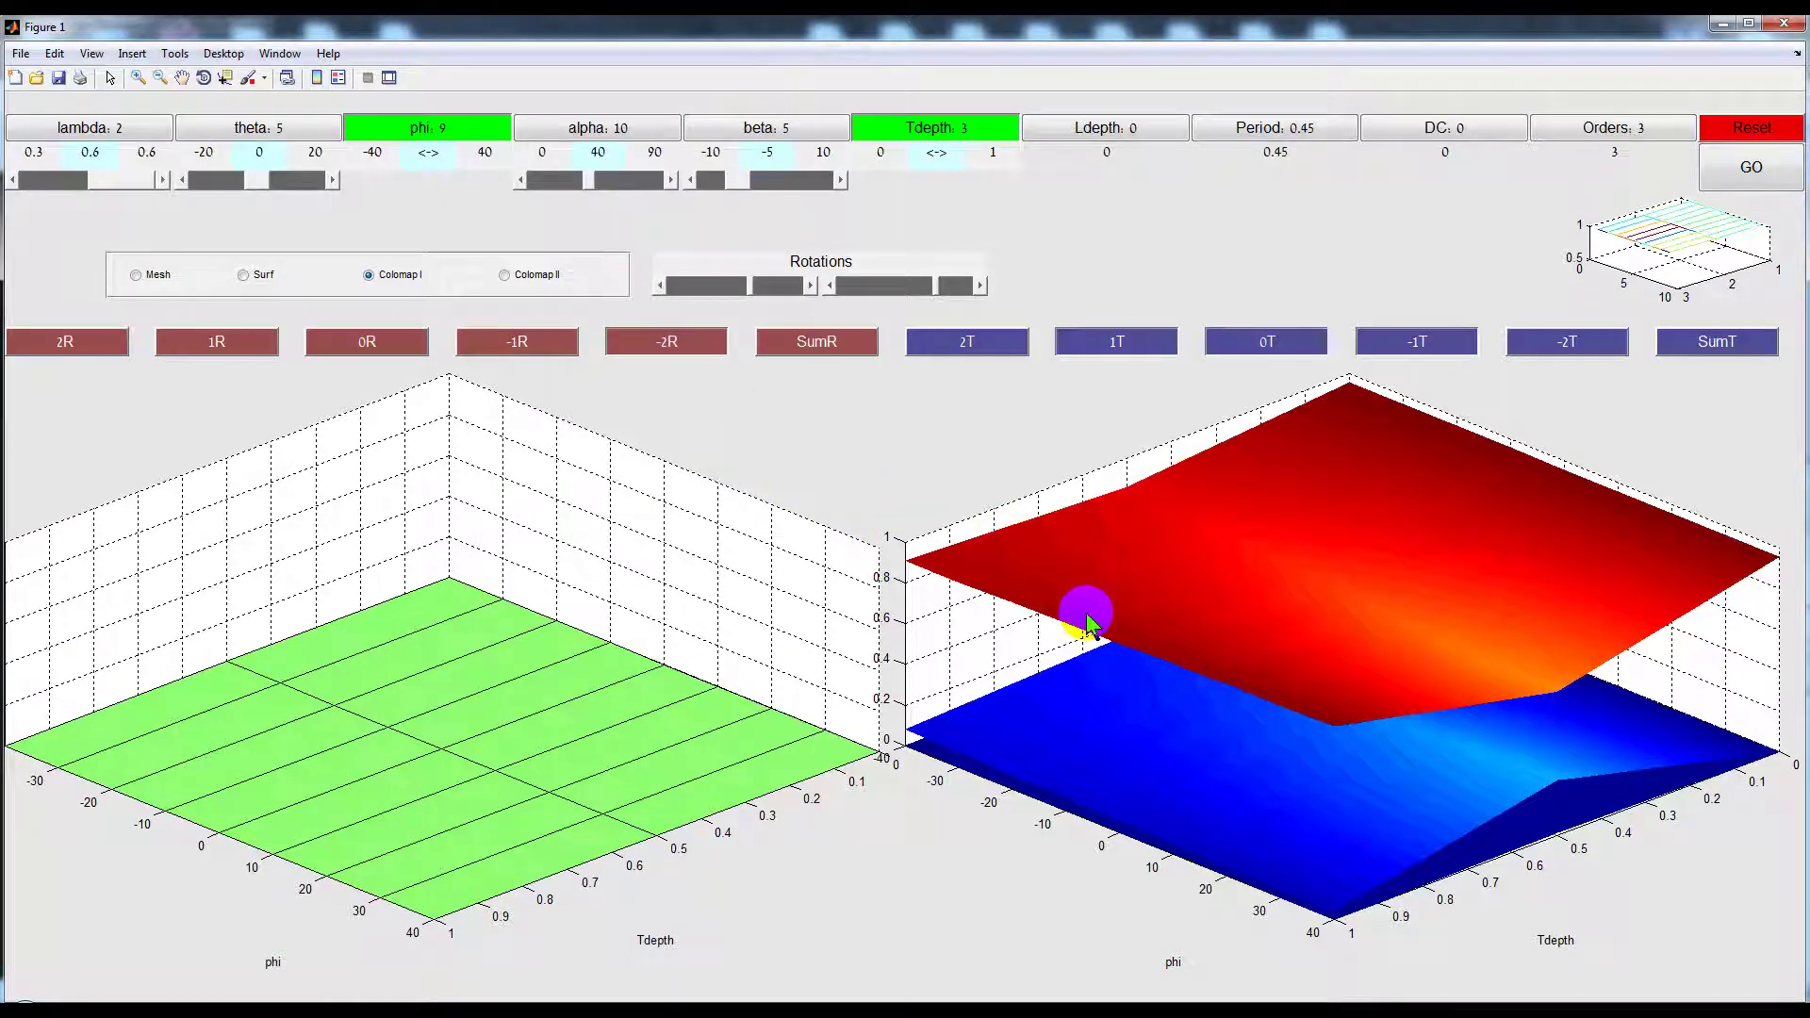